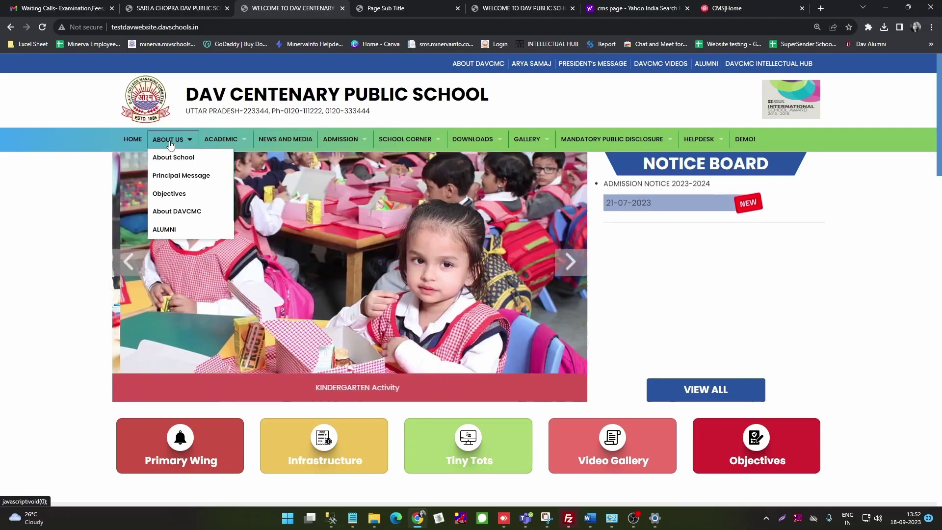
# Step: Switch from the school homepage to the Website Management login page (Login.aspx)
pyautogui.moveTo(170, 162)
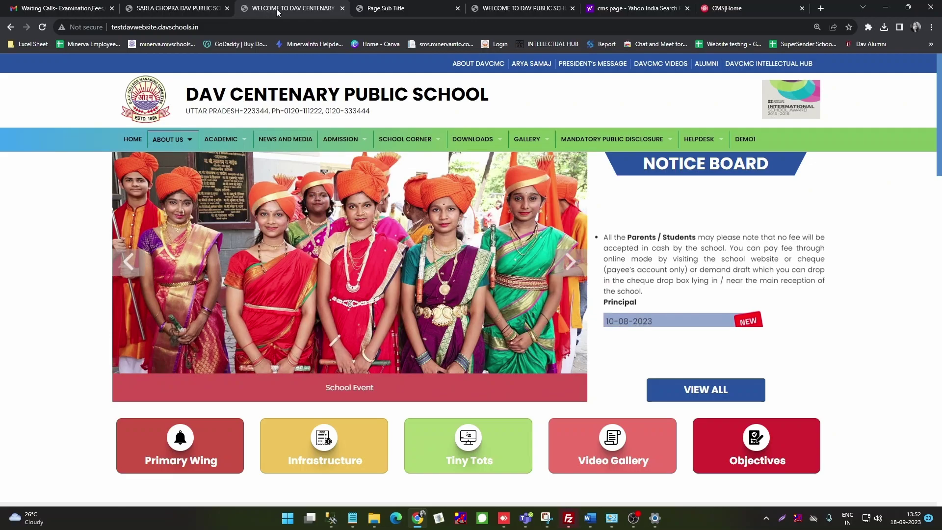
pyautogui.click(382, 9)
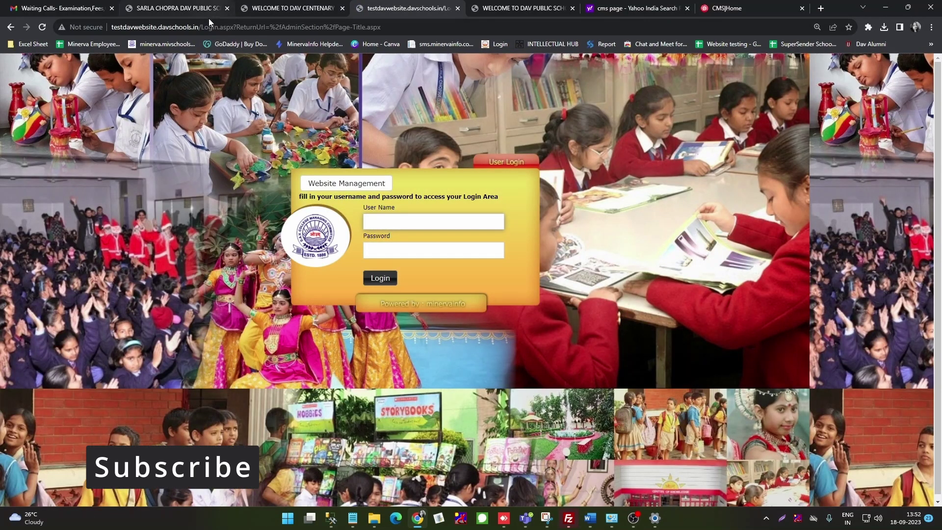
# Step: Log into the admin panel using the saved user name and the account password
pyautogui.click(412, 221)
pyautogui.click(426, 247)
pyautogui.click(390, 249)
pyautogui.write('demo')
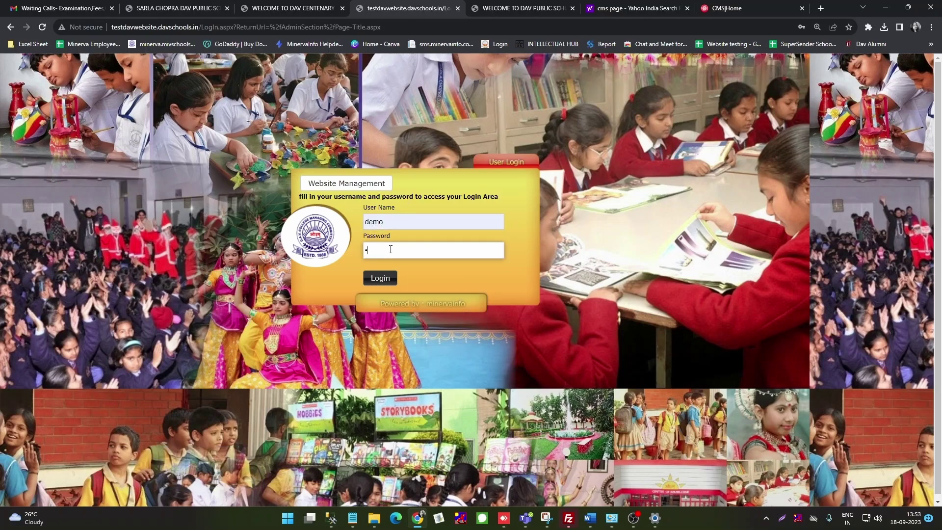
pyautogui.click(379, 282)
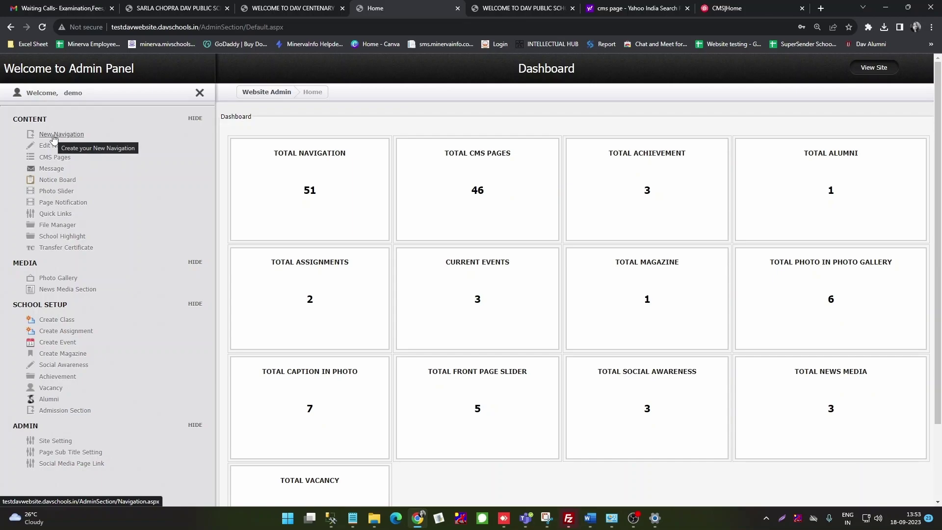
# Step: Bring up the empty Create Navigation form via New Navigation in the CONTENT sidebar
pyautogui.moveTo(54, 138)
pyautogui.mouseDown()
pyautogui.moveTo(97, 141)
pyautogui.moveTo(39, 138)
pyautogui.mouseUp()
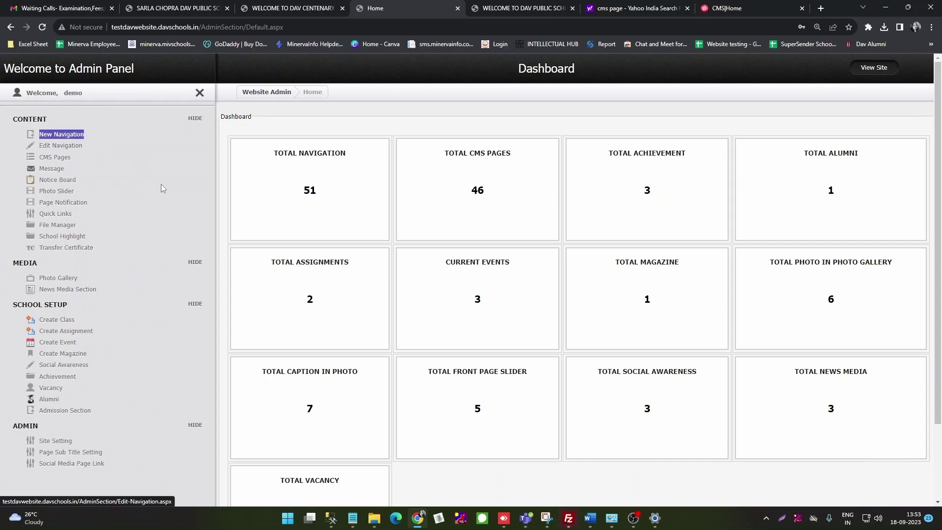
pyautogui.click(63, 136)
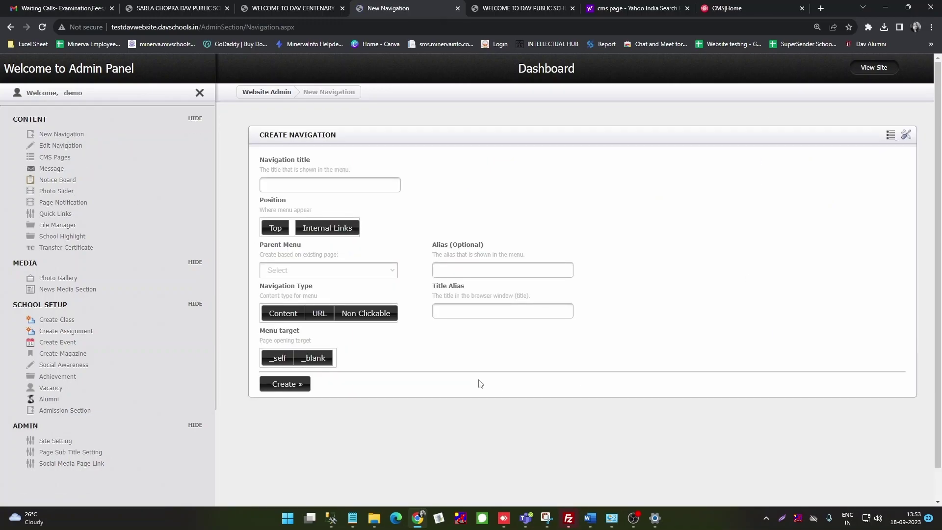
# Step: Create a top-menu, non-clickable navigation item titled 'TEST' with a _blank menu target
pyautogui.click(328, 186)
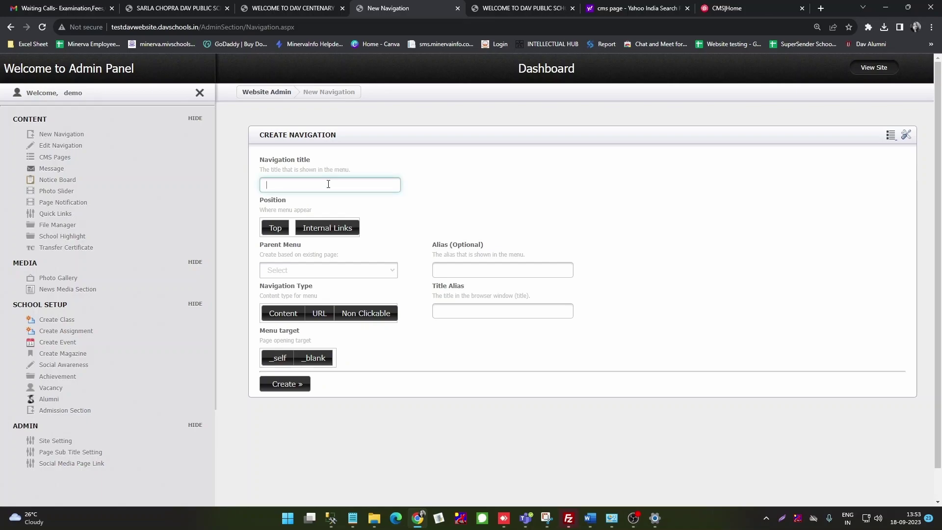
pyautogui.write('TEST')
pyautogui.click(274, 229)
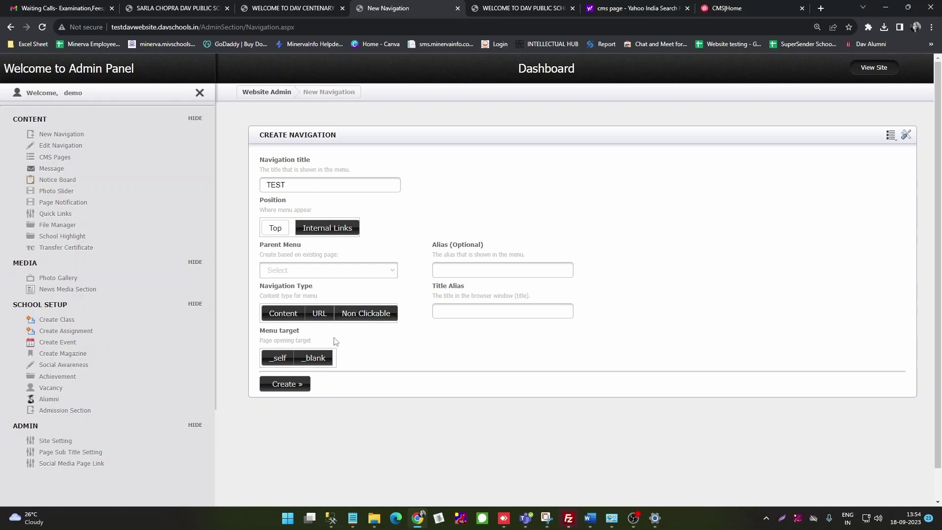
pyautogui.click(361, 318)
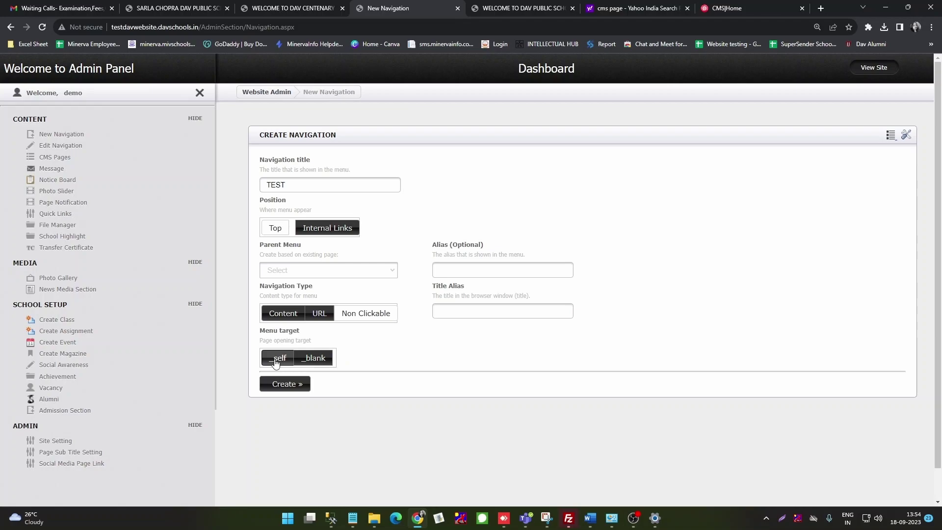
pyautogui.click(275, 361)
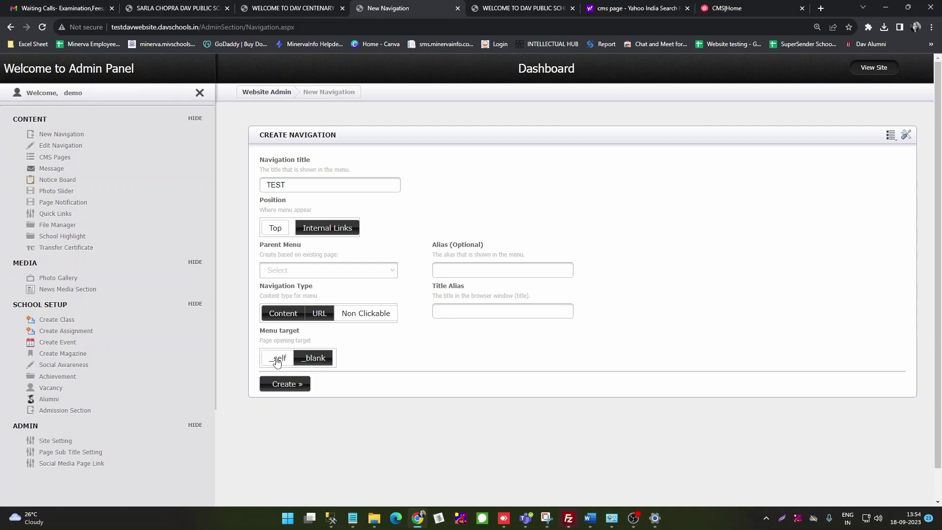
pyautogui.click(286, 388)
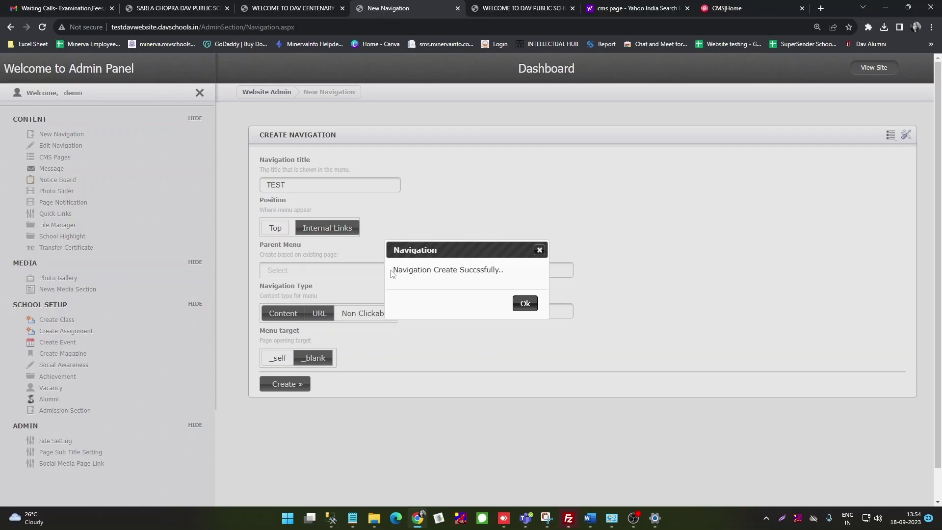
pyautogui.click(524, 304)
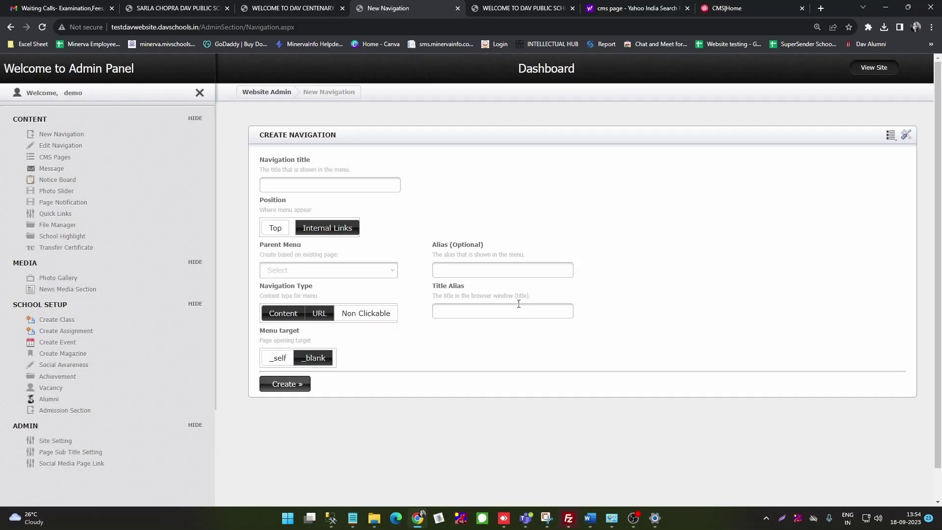
# Step: Reload the live homepage to confirm TEST appears after DEMO1 in the top menu
pyautogui.click(267, 9)
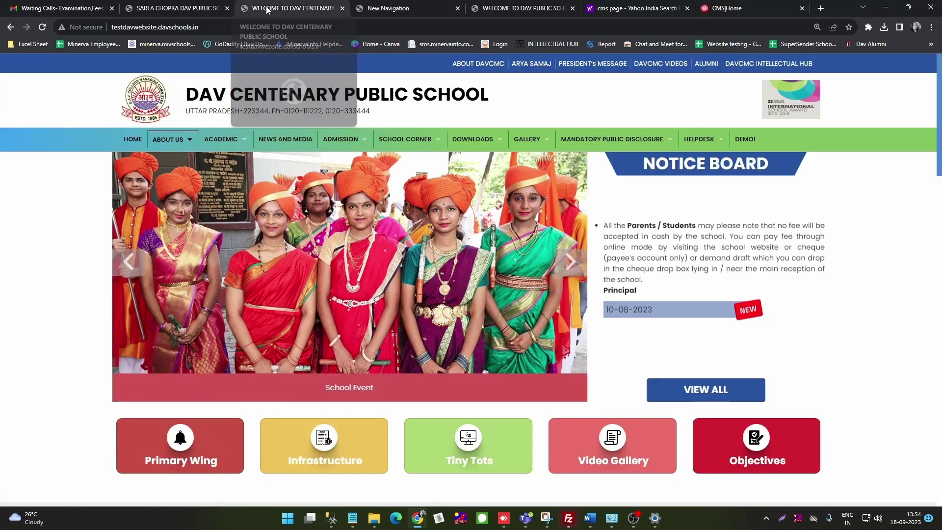
pyautogui.click(42, 27)
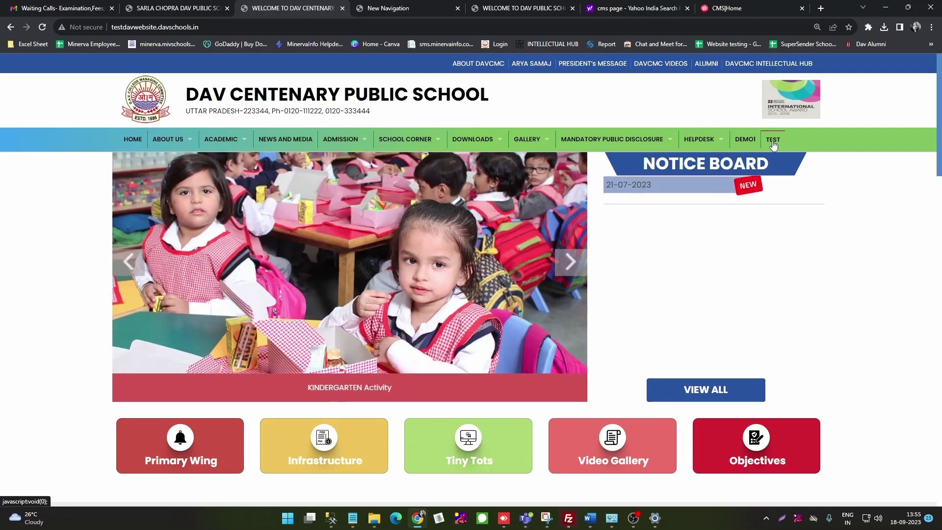
pyautogui.click(388, 9)
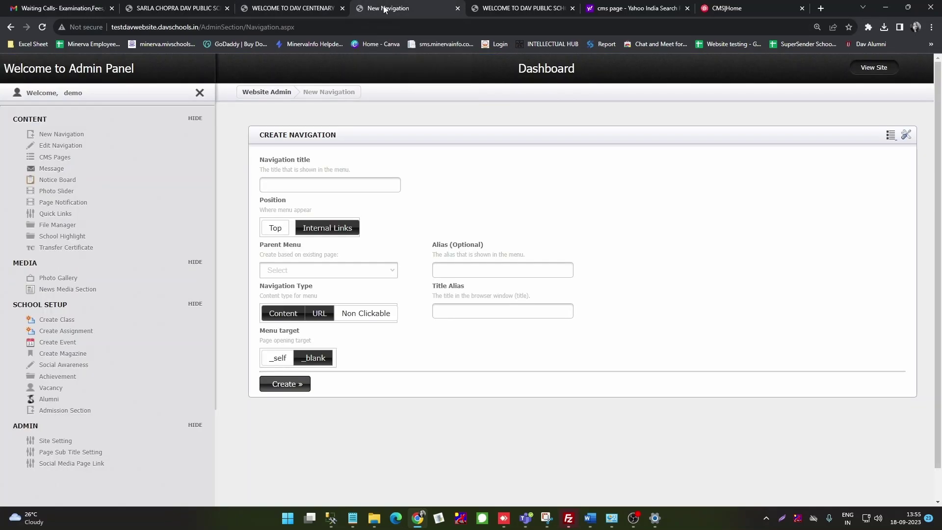
pyautogui.click(297, 189)
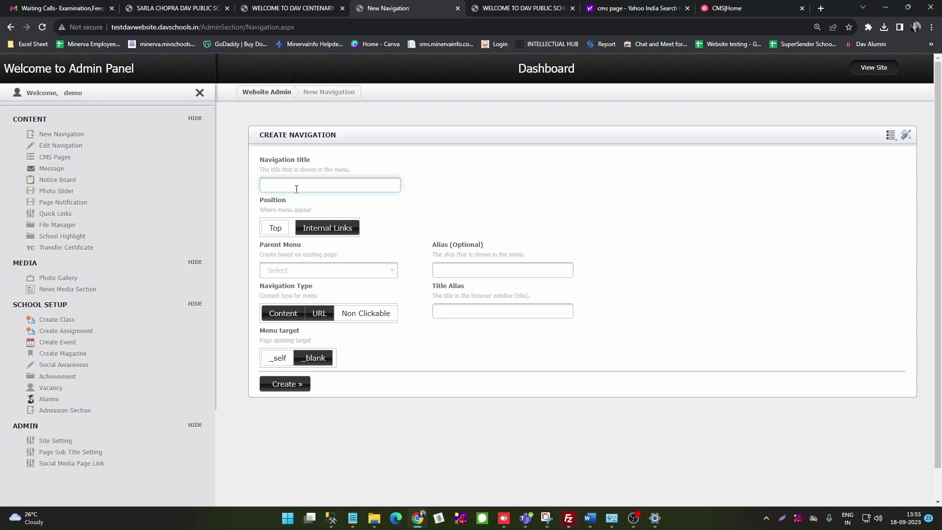
pyautogui.write('Test-1')
pyautogui.click(393, 272)
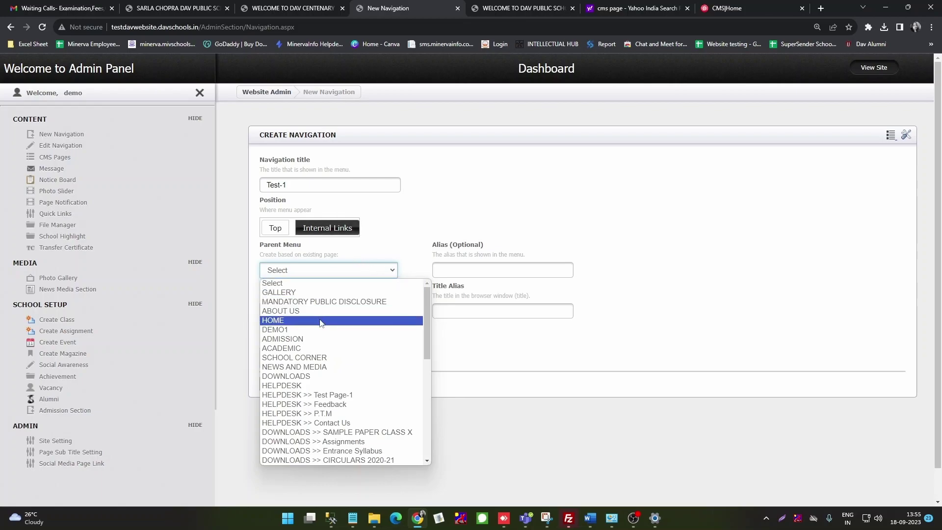
pyautogui.scroll(-10, 322, 322)
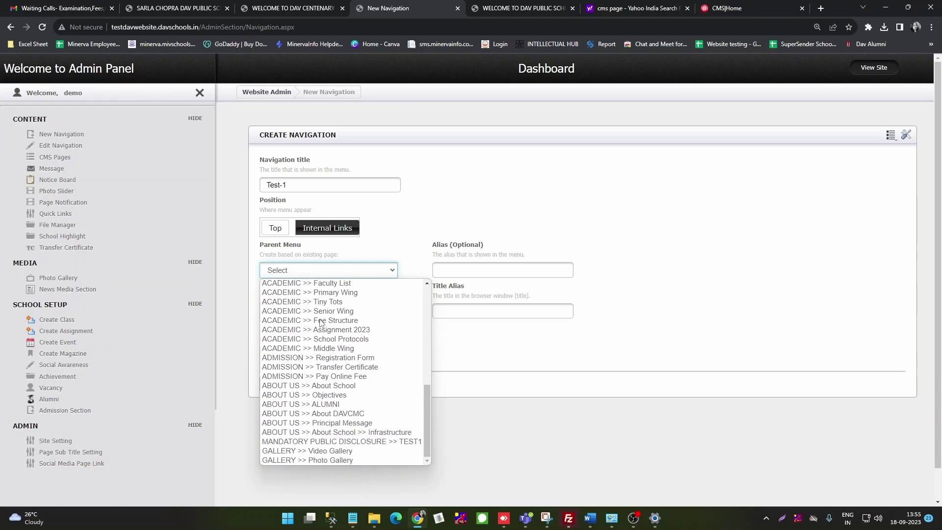
pyautogui.scroll(10, 317, 388)
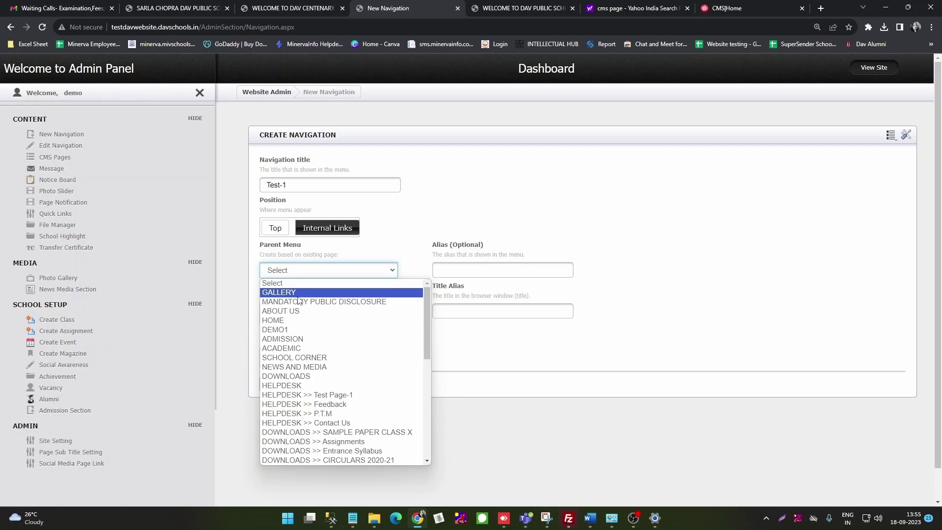
pyautogui.scroll(-8, 299, 300)
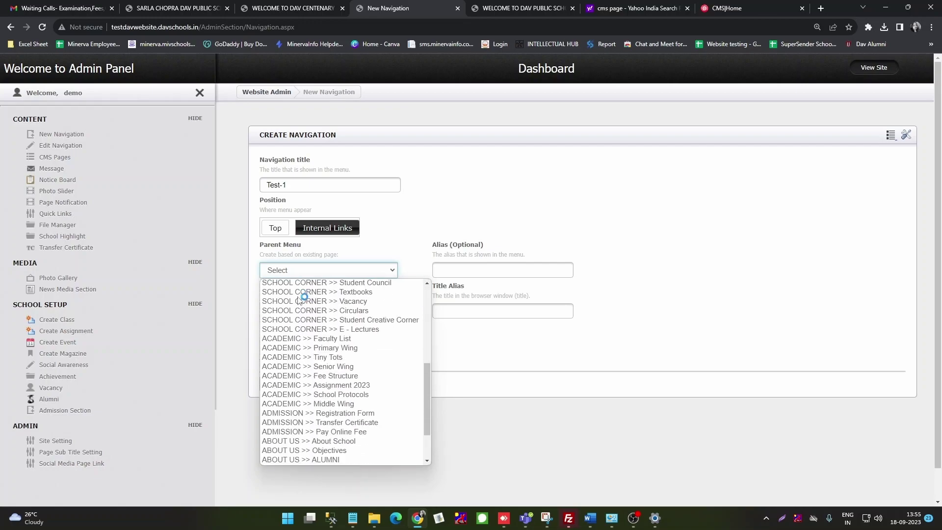
pyautogui.click(633, 524)
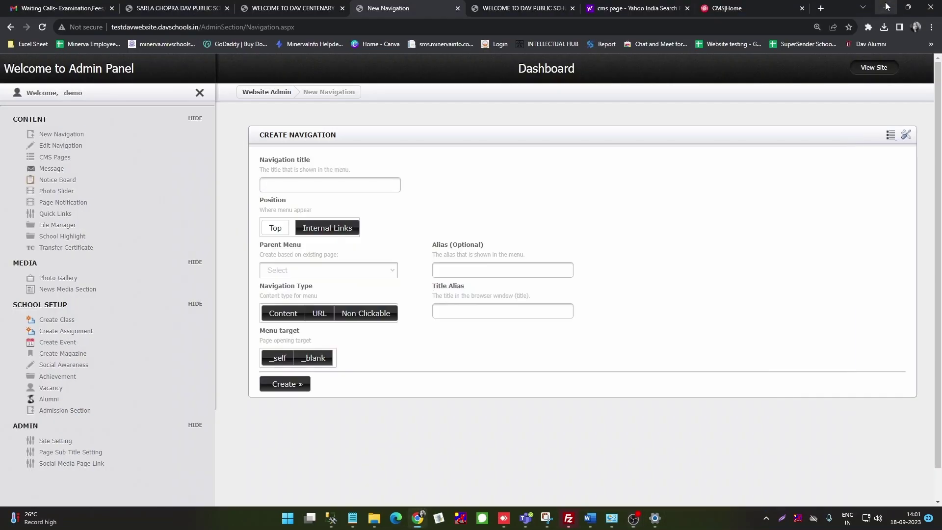
# Step: Create a 'Test 1' Content-type navigation item under the parent menu TEST
pyautogui.click(286, 187)
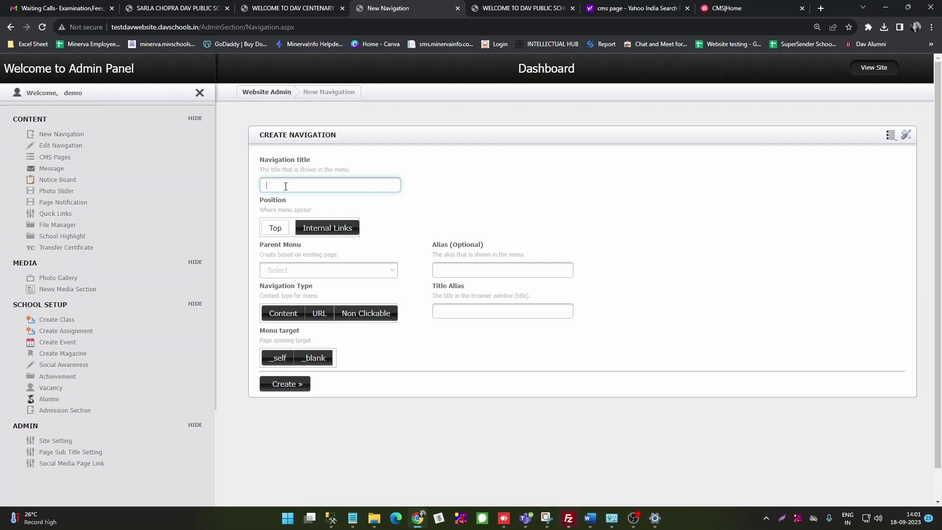
pyautogui.write('Test 1')
pyautogui.click(274, 233)
pyautogui.click(275, 234)
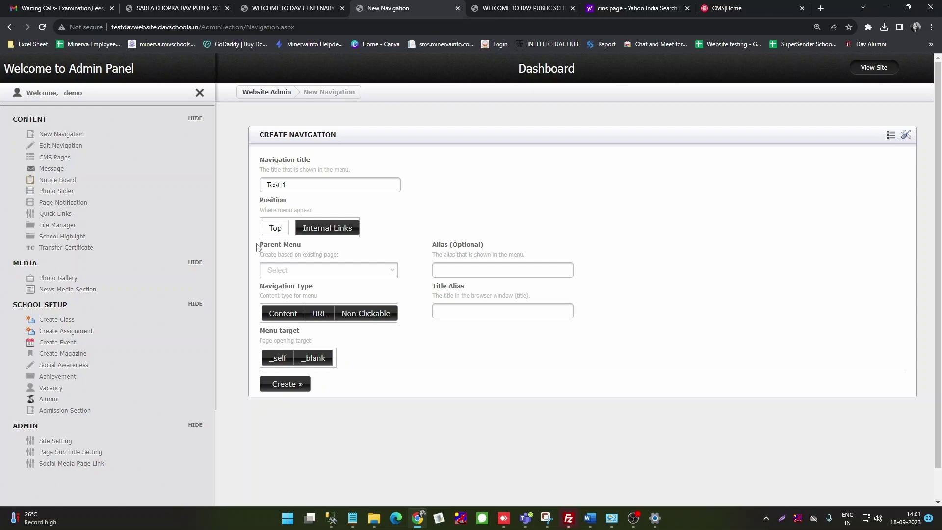
pyautogui.click(395, 273)
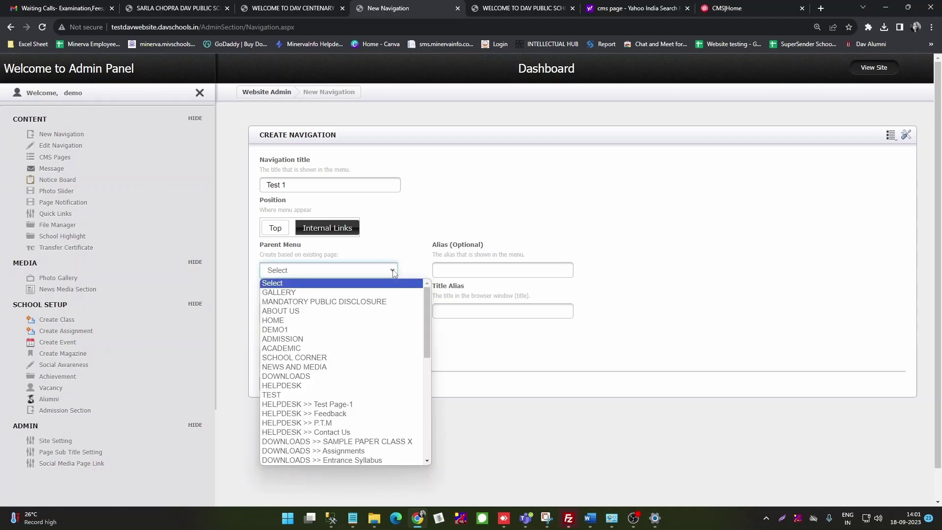
pyautogui.click(309, 395)
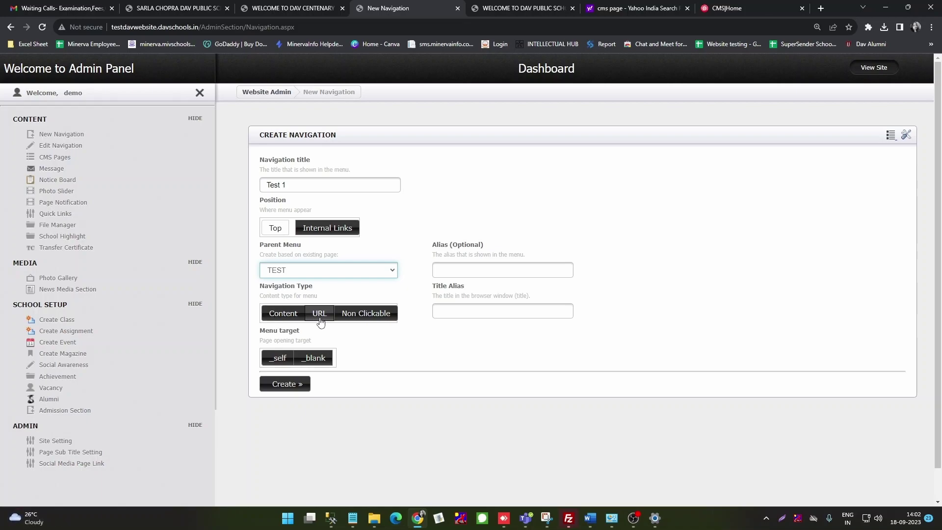
pyautogui.click(283, 314)
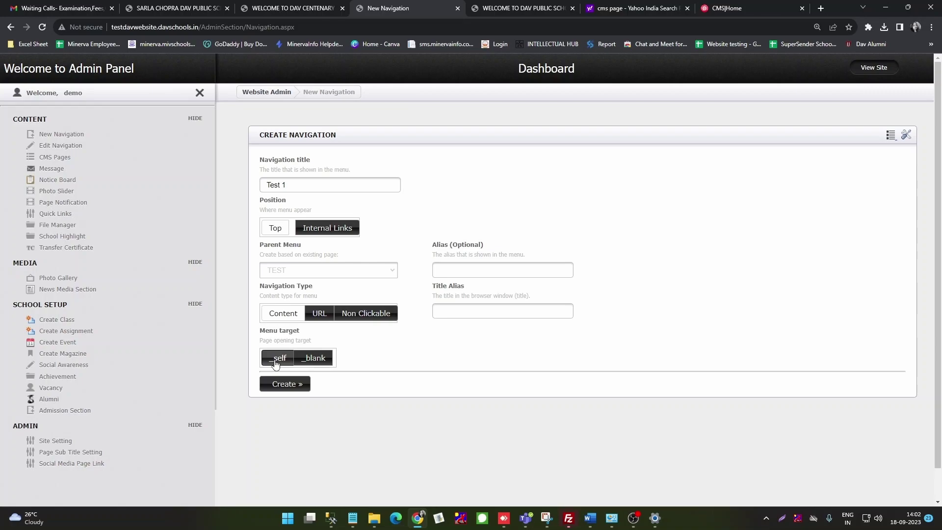
pyautogui.click(276, 360)
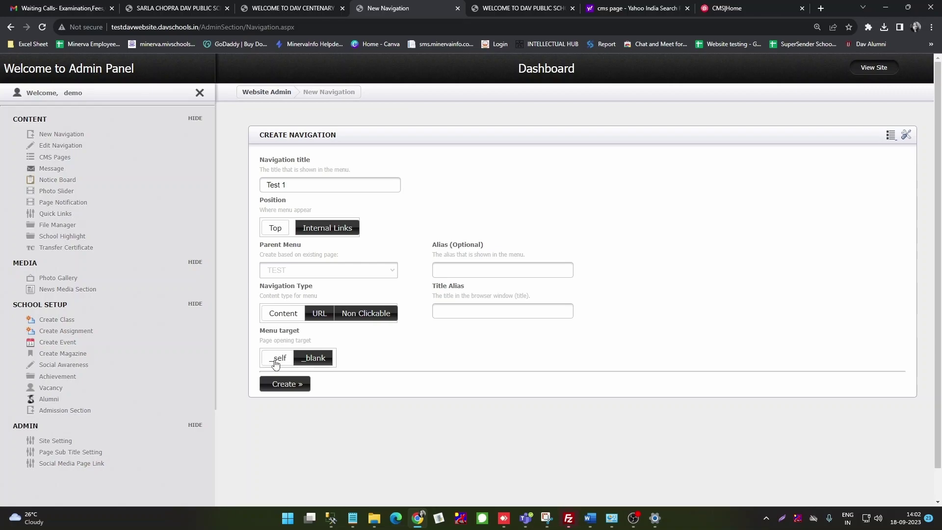
pyautogui.click(286, 387)
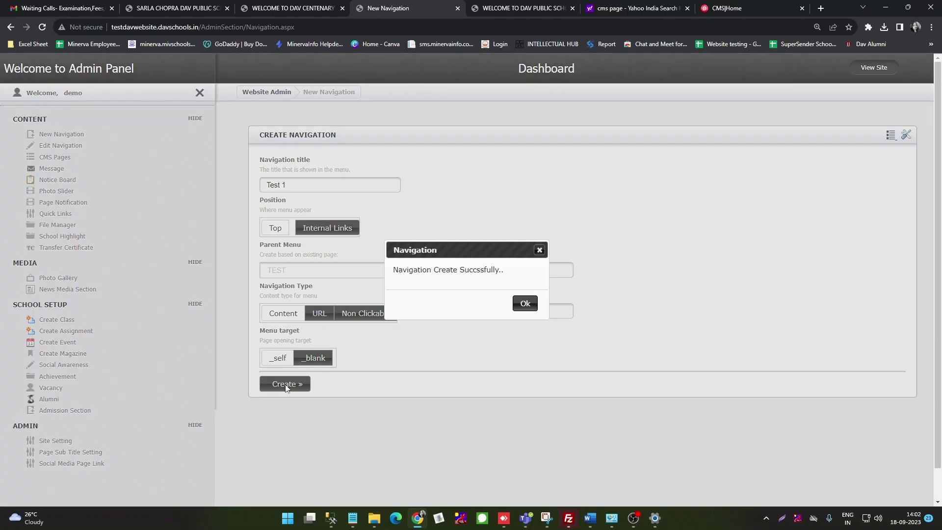
pyautogui.click(526, 302)
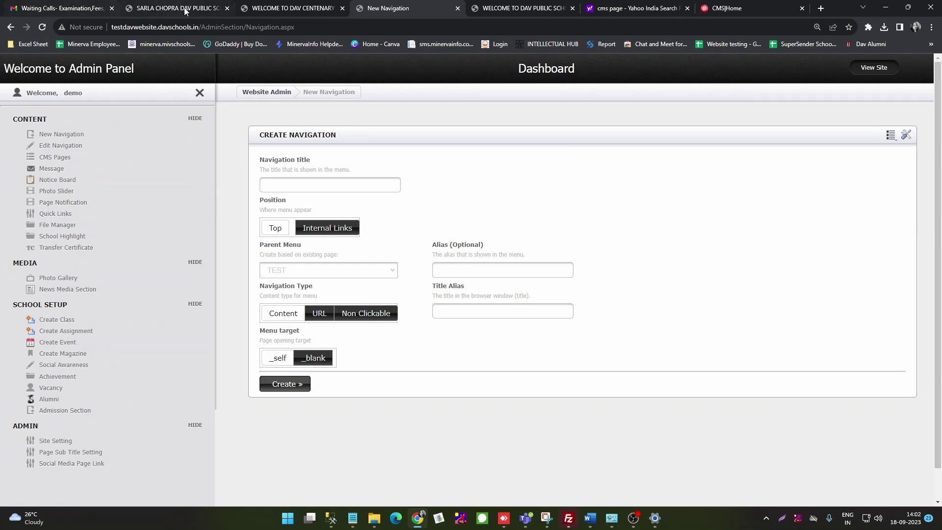
# Step: Reload the live site, open TEST > Test 1 to find it empty, then go back HOME
pyautogui.click(285, 10)
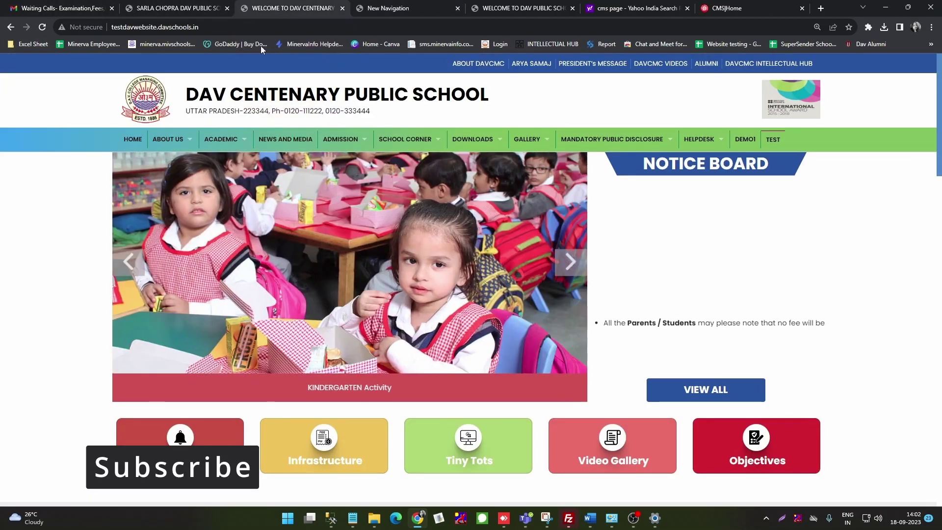
pyautogui.click(43, 27)
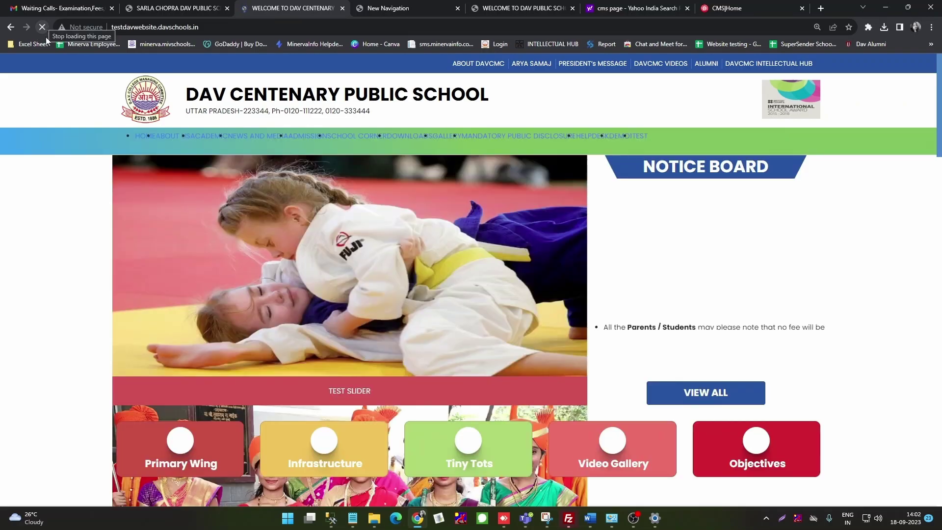
pyautogui.moveTo(775, 143)
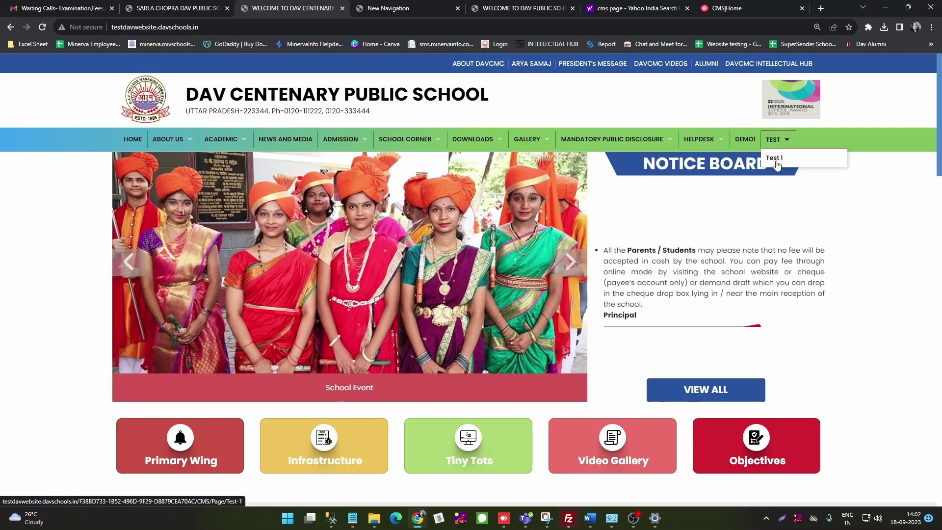
pyautogui.click(777, 162)
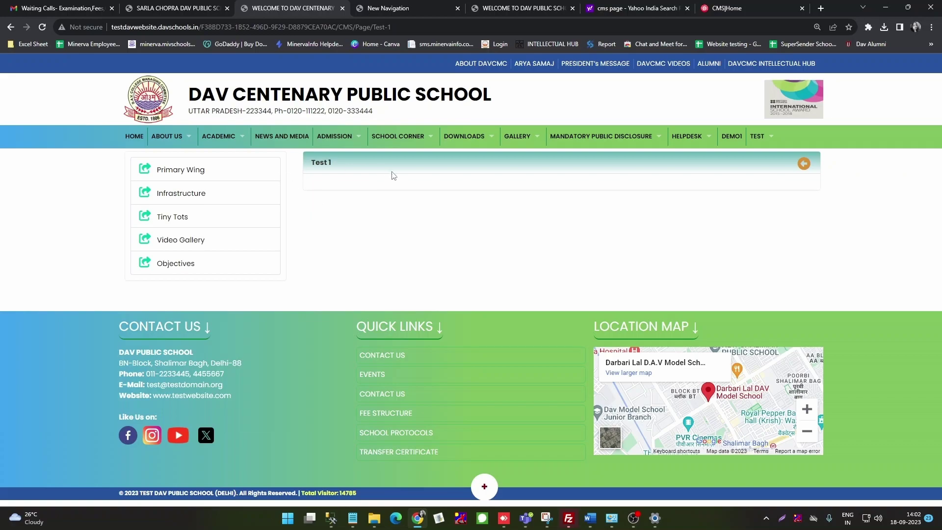
pyautogui.moveTo(755, 143)
pyautogui.click(132, 140)
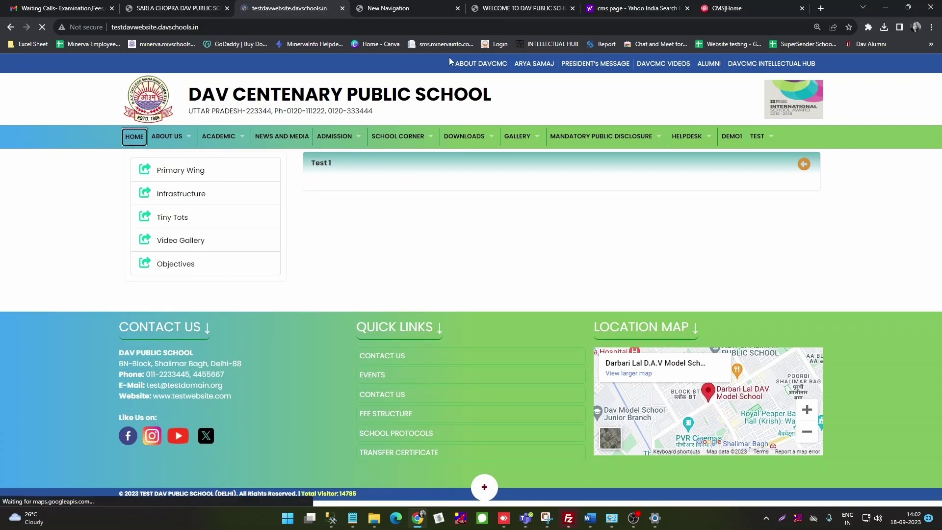
pyautogui.click(393, 8)
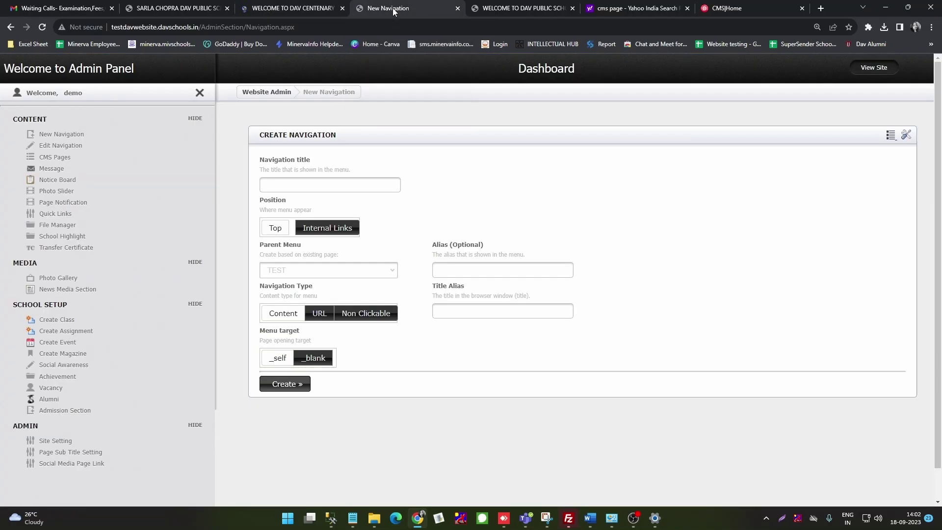
# Step: Title the new menu item 'Test 2', keep Internal Links, and choose TEST as parent menu
pyautogui.click(276, 183)
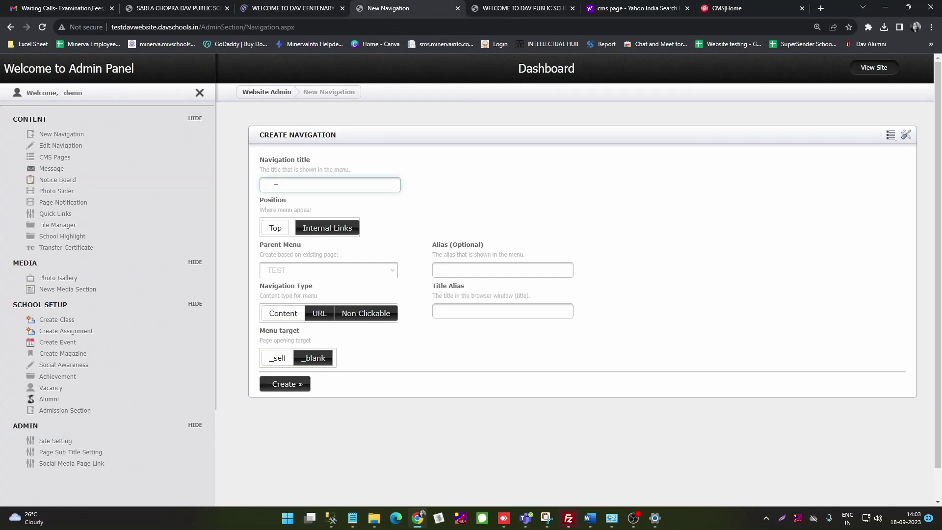
pyautogui.write('Test 2')
pyautogui.click(276, 228)
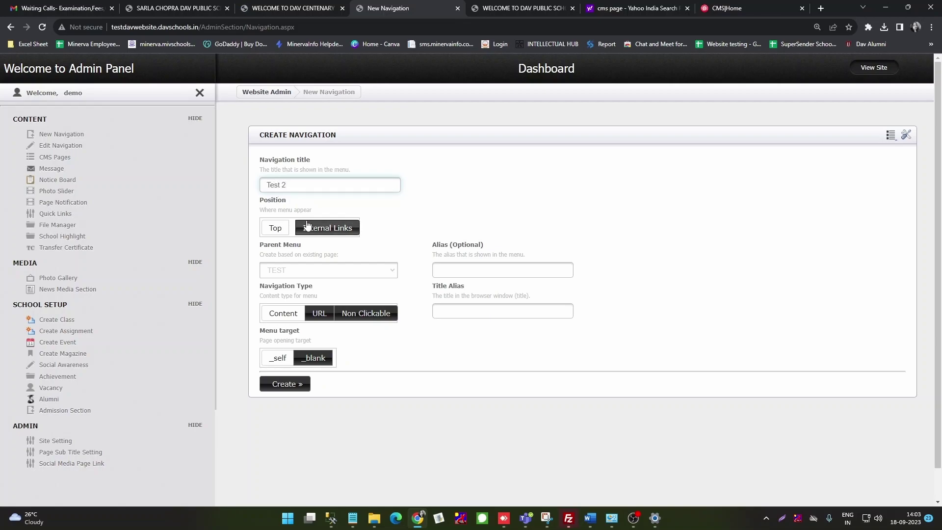
pyautogui.click(275, 231)
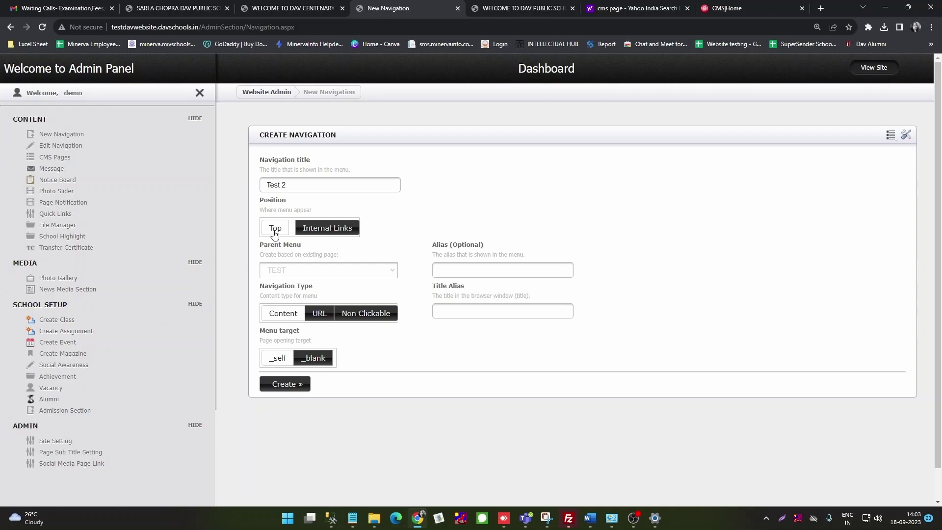
pyautogui.click(344, 273)
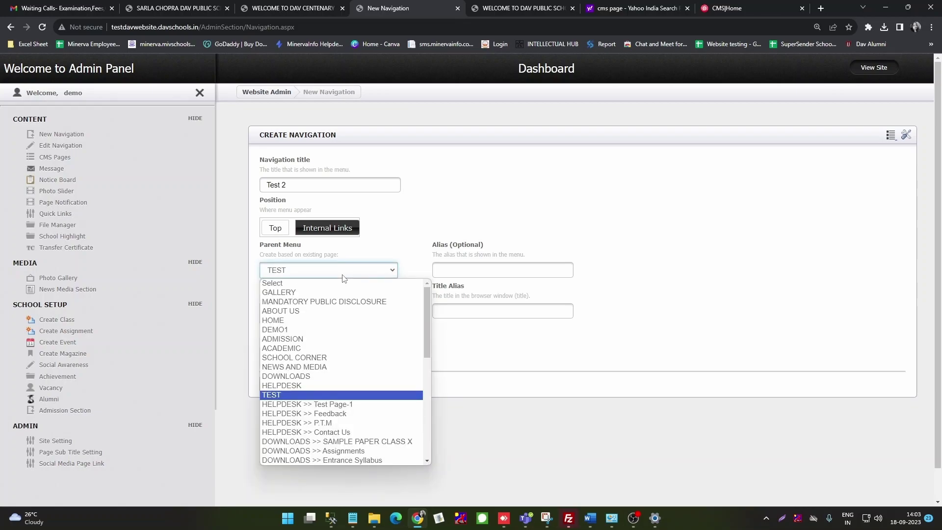
pyautogui.click(295, 396)
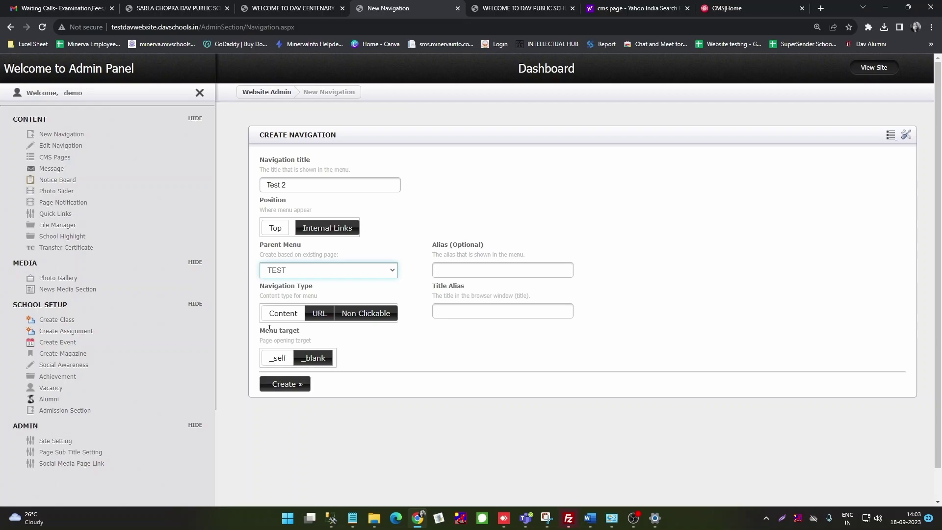
# Step: Link Test 2 to the site's home URL with _self target and create it
pyautogui.click(320, 316)
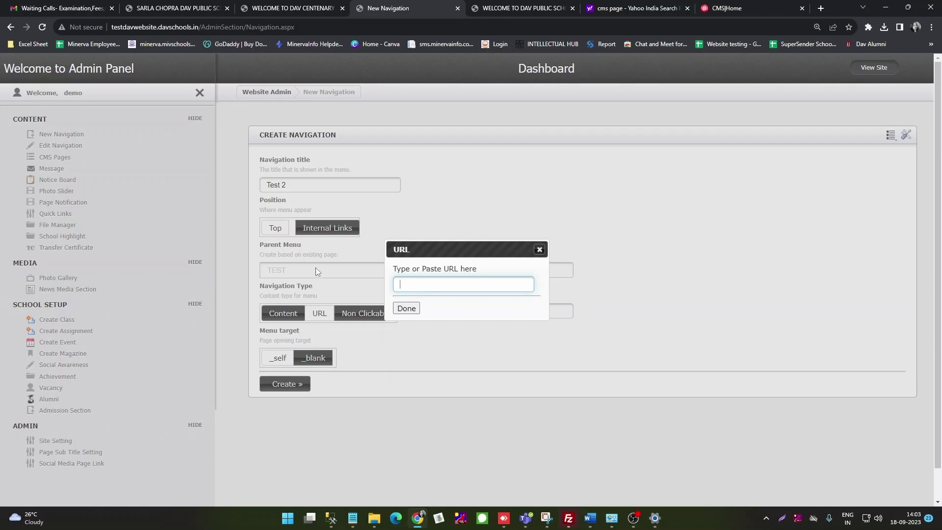
pyautogui.moveTo(200, 27); pyautogui.dragTo(110, 29)
pyautogui.hotkey('ctrl', 'c')
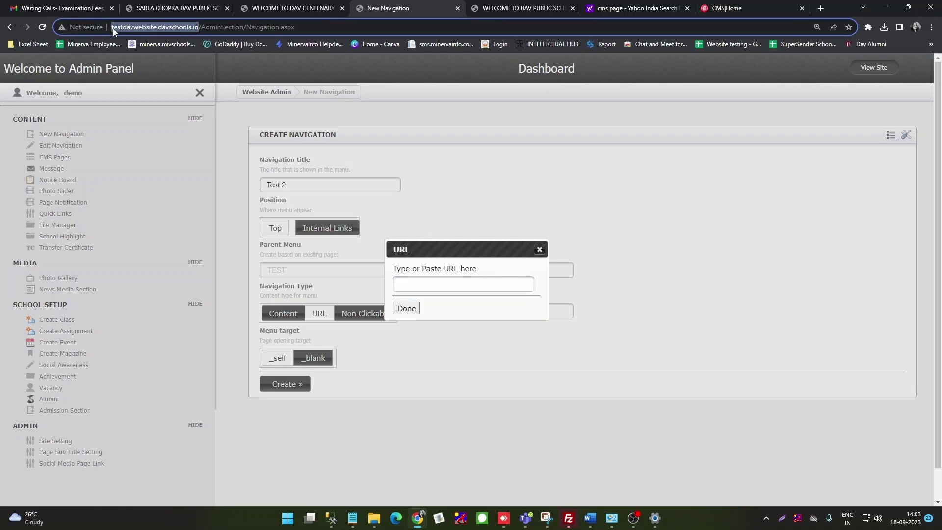
pyautogui.click(421, 287)
pyautogui.hotkey('ctrl', 'v')
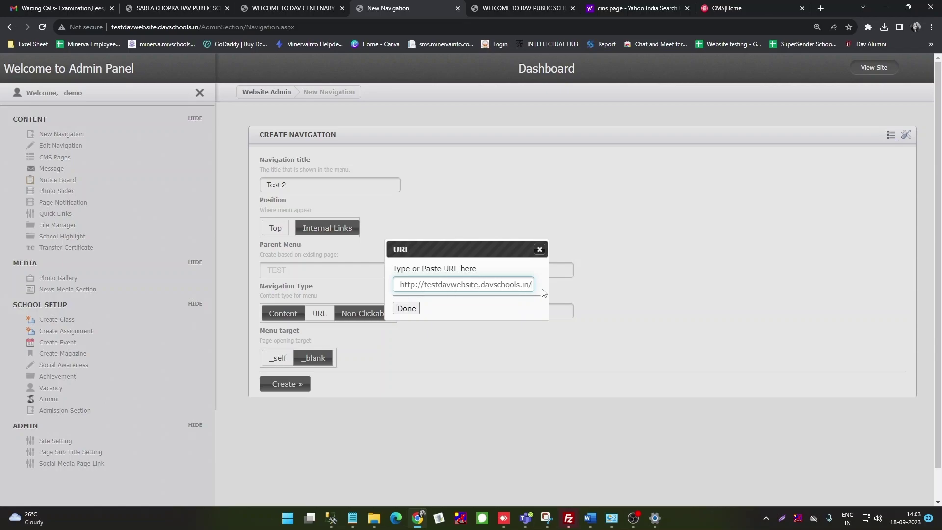
pyautogui.click(407, 309)
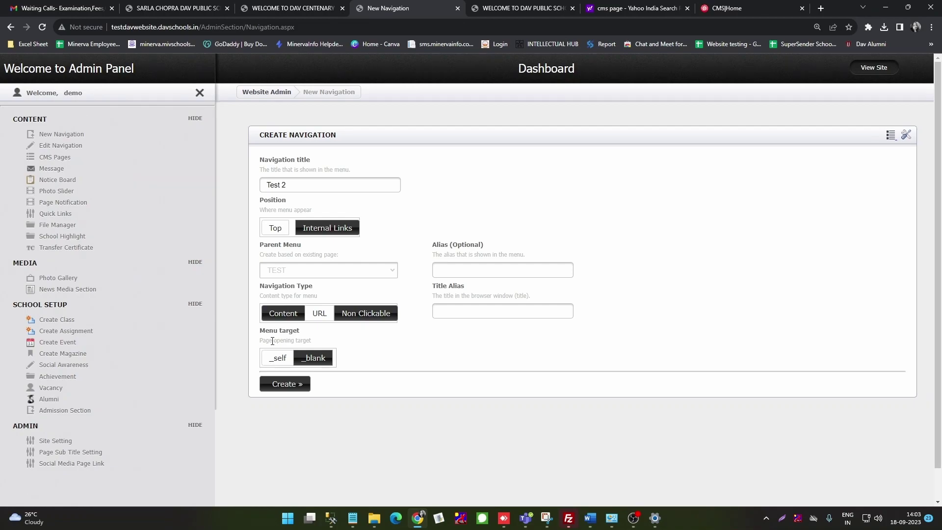
pyautogui.click(310, 364)
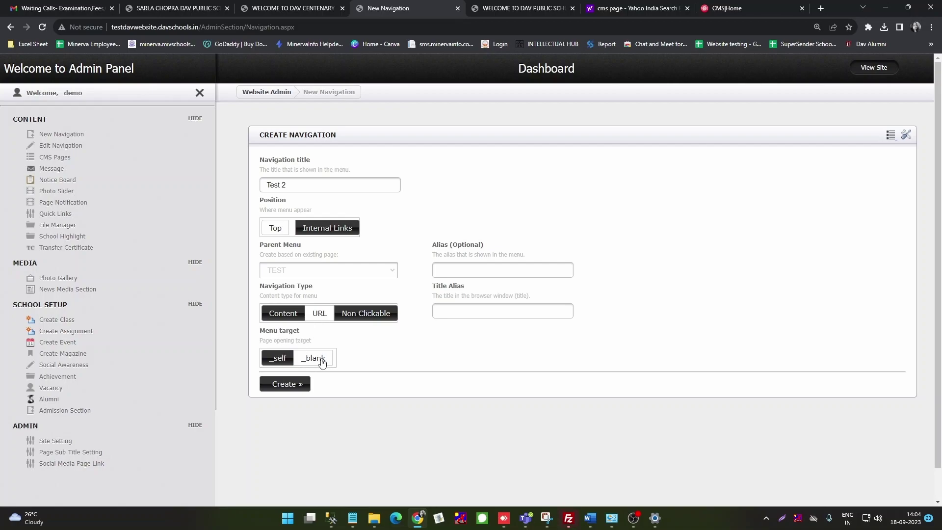
pyautogui.click(284, 384)
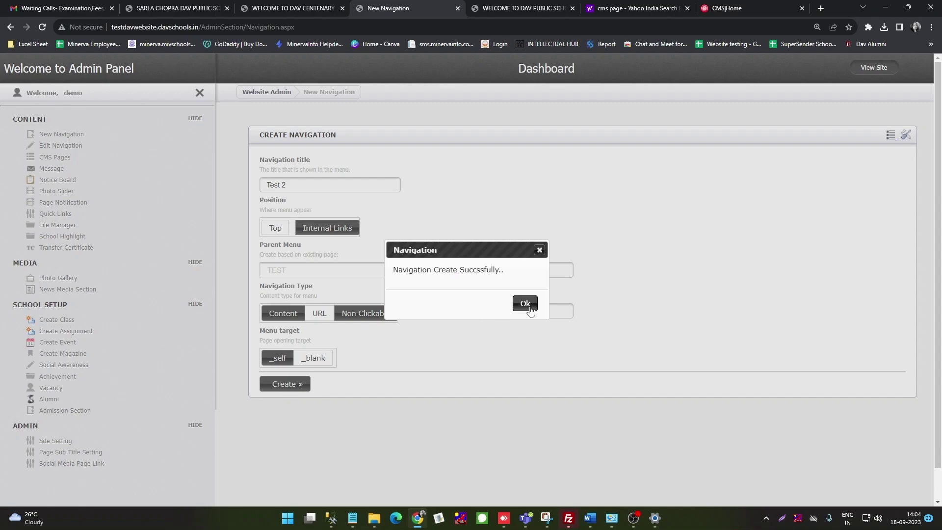
pyautogui.click(525, 303)
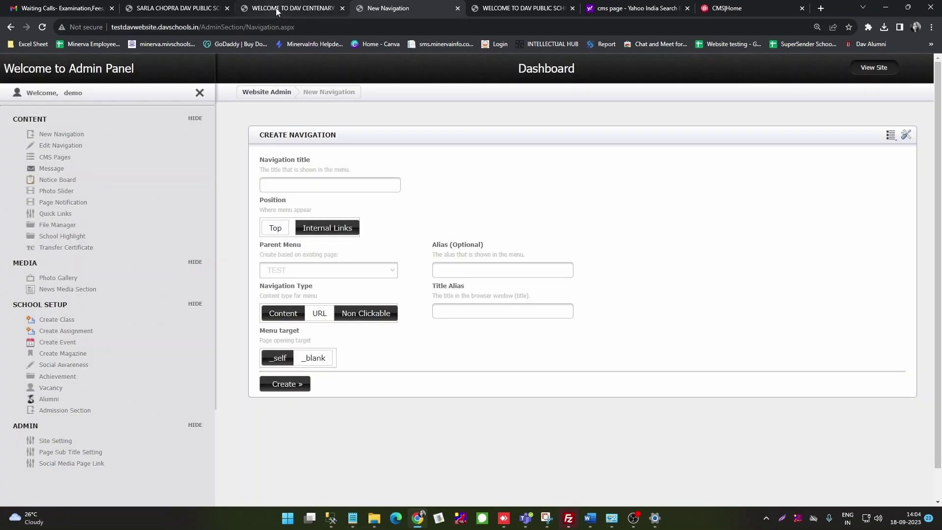
pyautogui.click(275, 13)
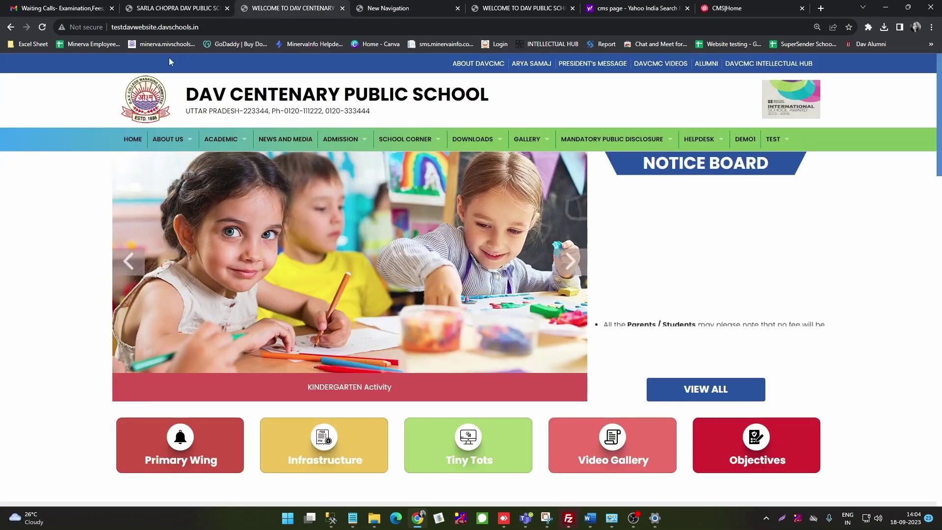
pyautogui.click(41, 27)
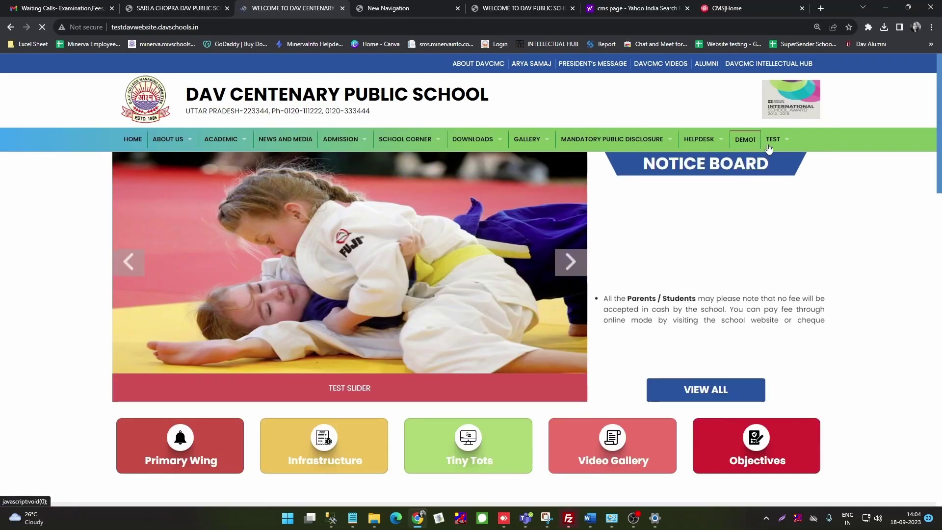
pyautogui.moveTo(775, 139)
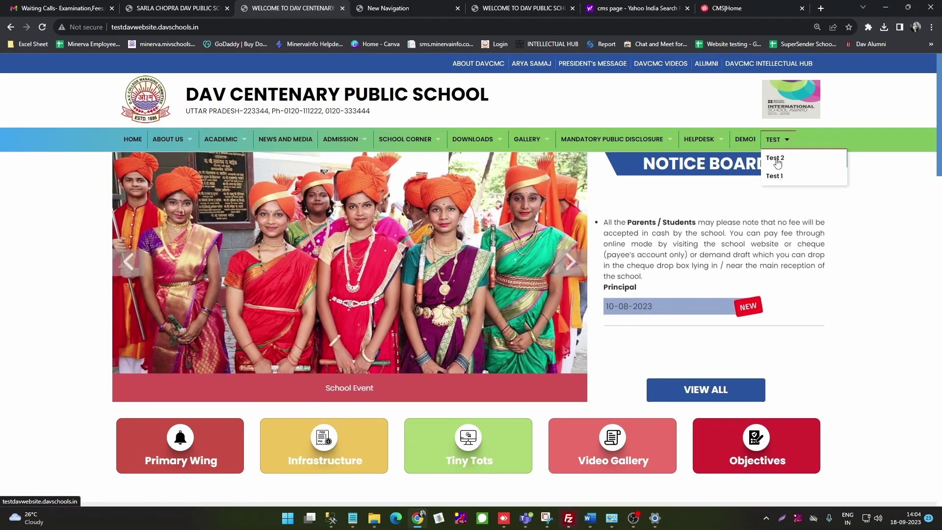
pyautogui.click(776, 159)
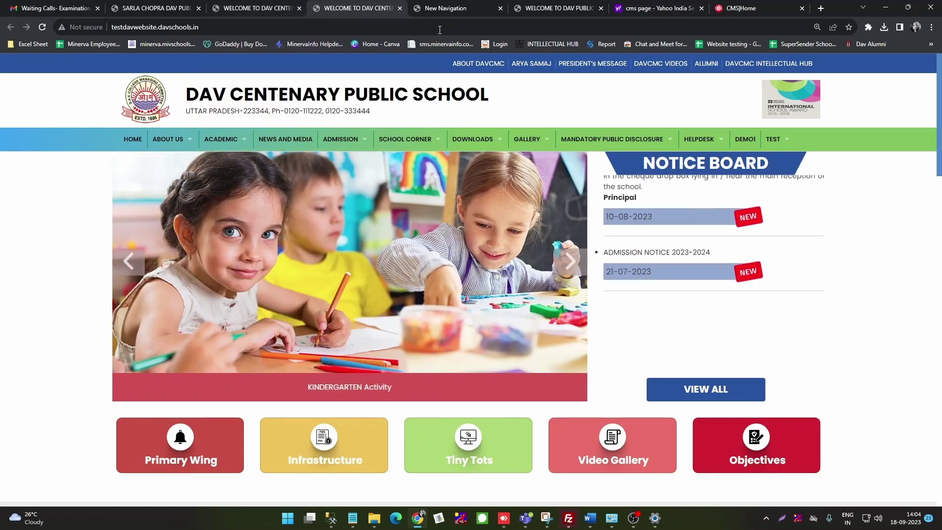
pyautogui.click(400, 8)
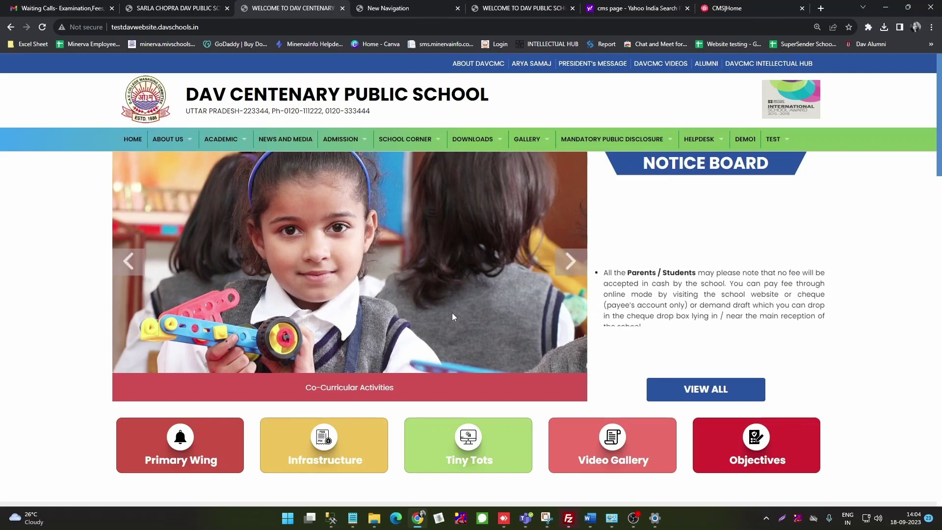
pyautogui.click(397, 10)
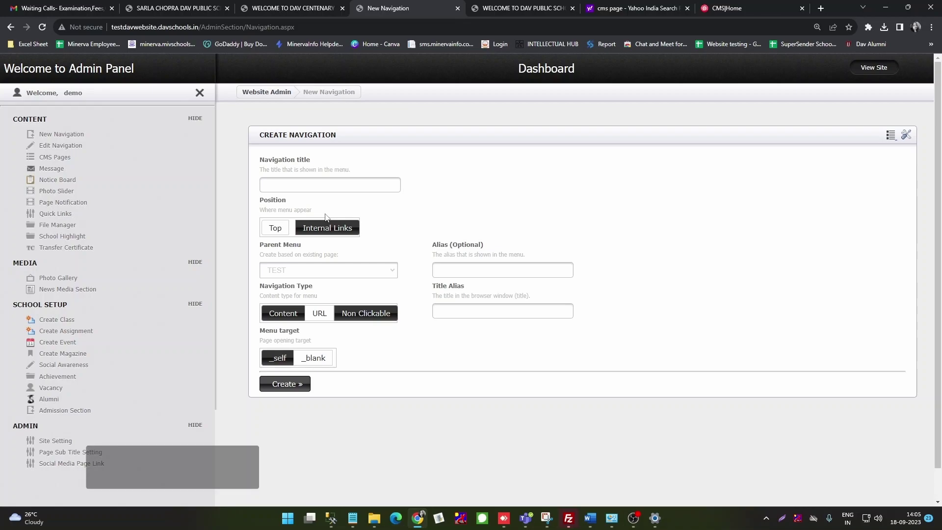
pyautogui.click(256, 8)
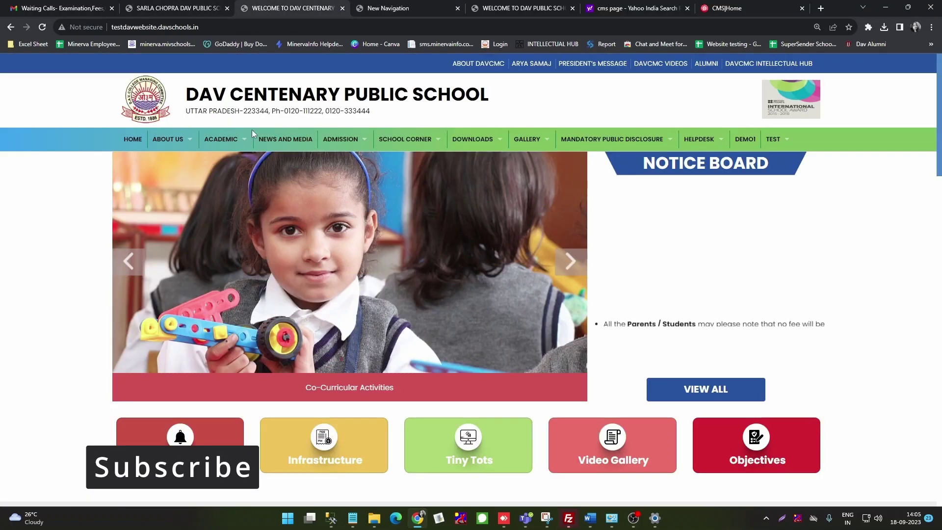
pyautogui.moveTo(174, 140)
pyautogui.moveTo(171, 162)
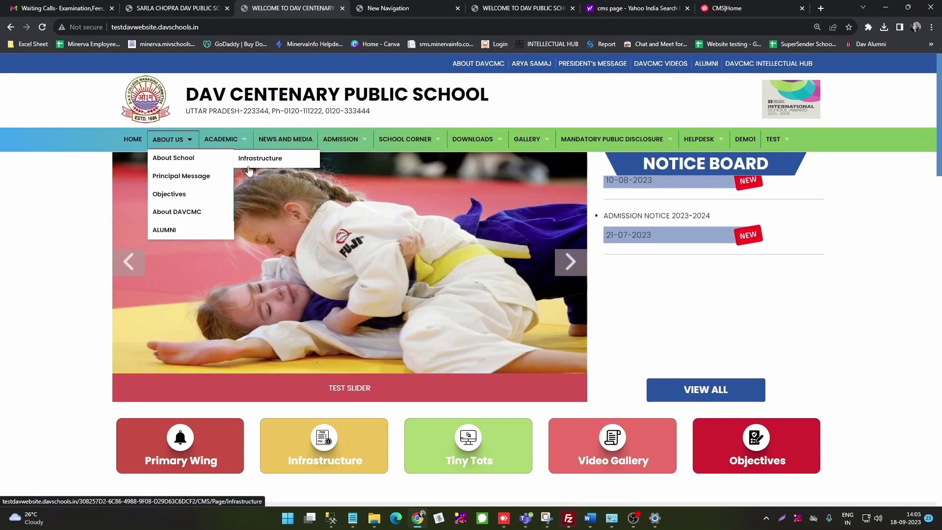
pyautogui.click(390, 8)
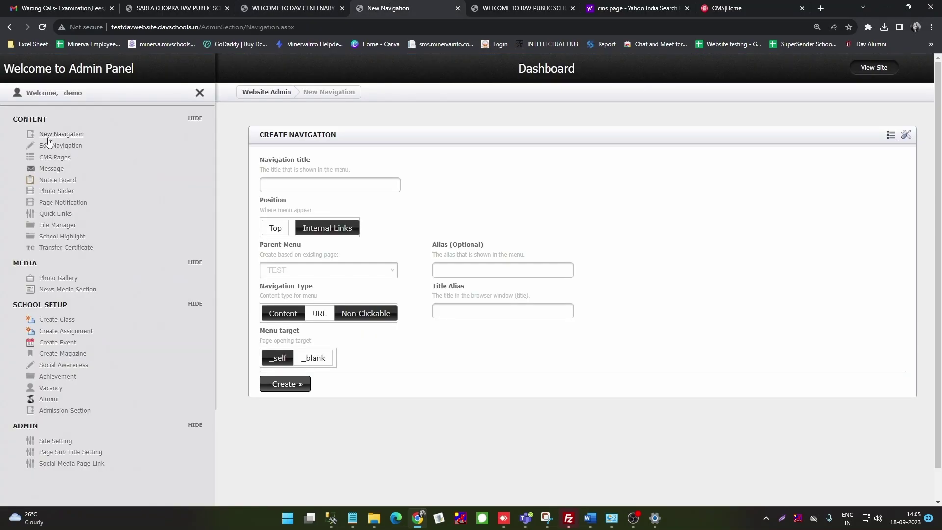
# Step: Open Edit Navigation, leave the unsaved form, and load the ABOUT US menu item
pyautogui.click(49, 145)
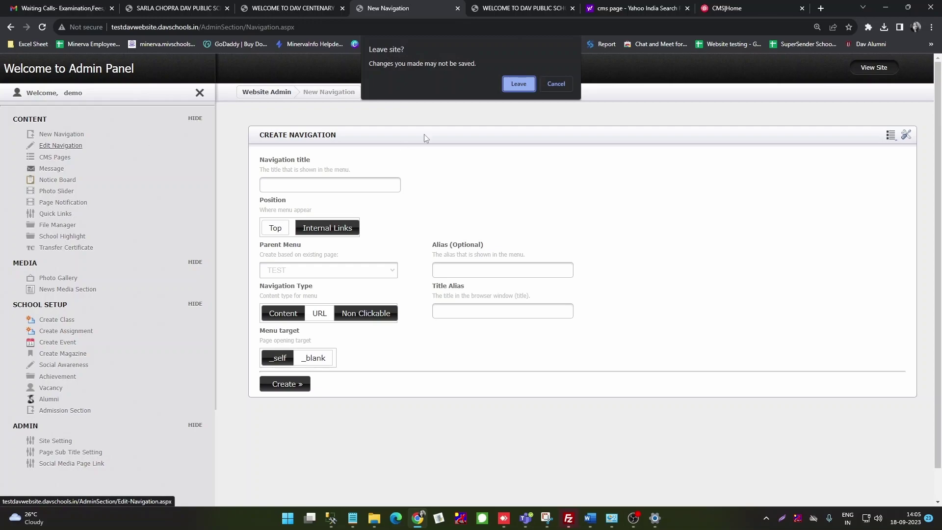
pyautogui.click(518, 84)
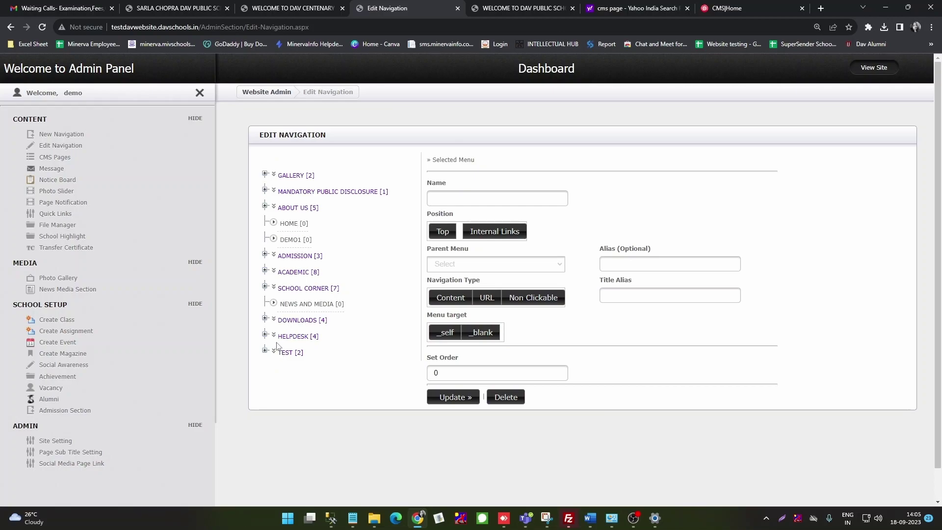
pyautogui.click(288, 210)
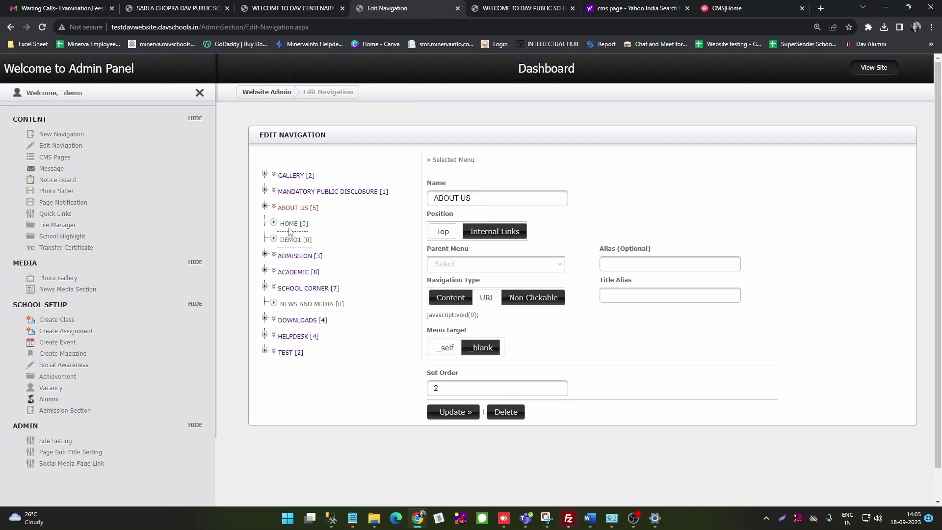
pyautogui.click(298, 209)
# Step: Review the ABOUT US link type and address, then Update and confirm 'Navigation Updated'
pyautogui.click(452, 301)
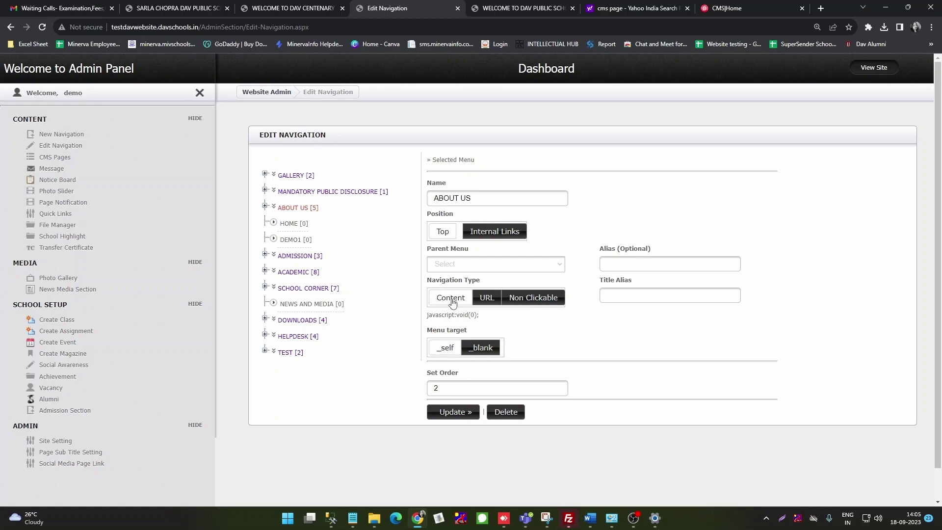
pyautogui.click(488, 299)
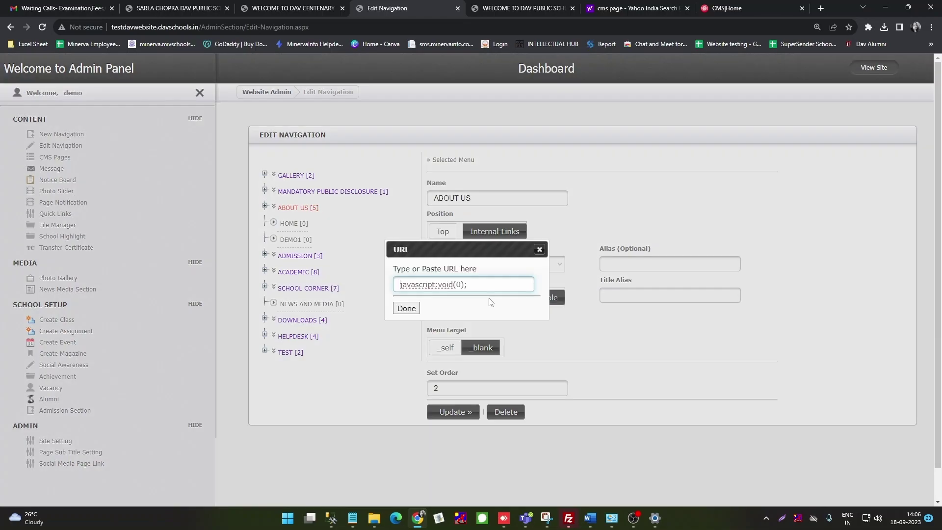
pyautogui.click(407, 308)
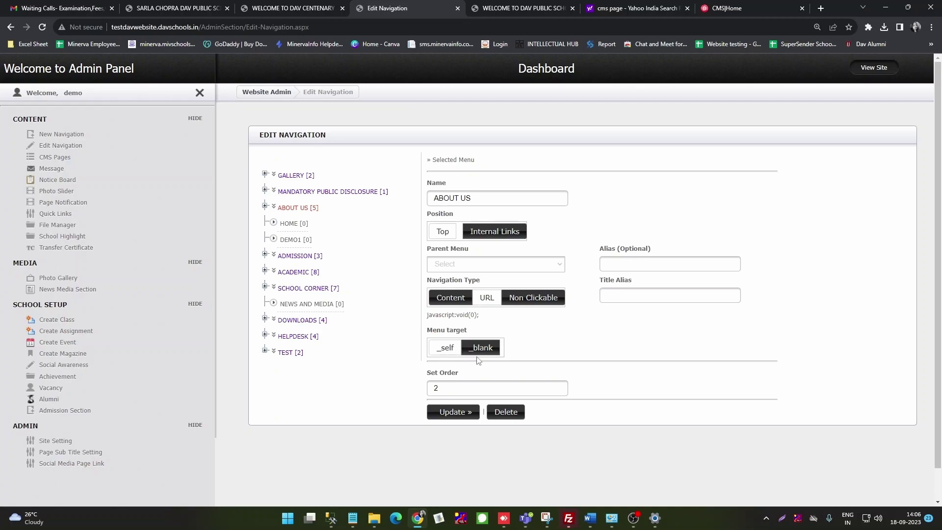
pyautogui.click(456, 417)
pyautogui.click(453, 413)
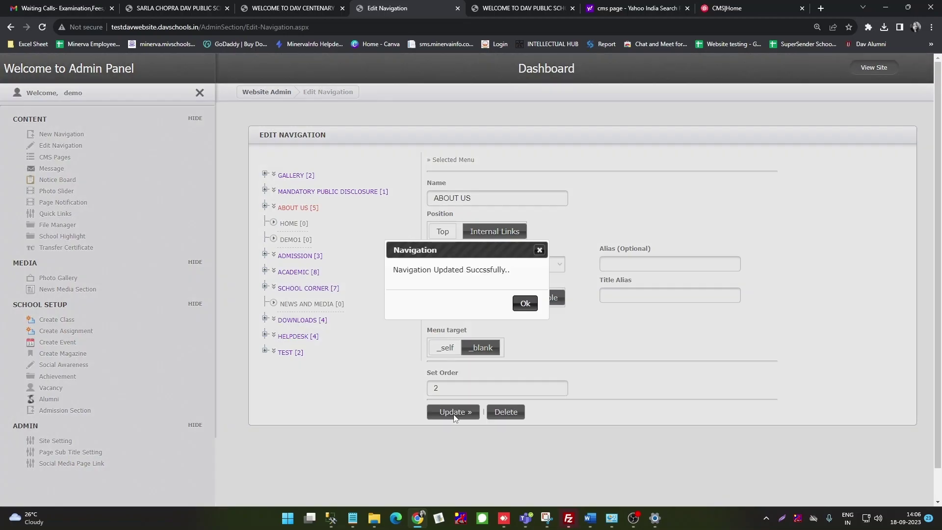
pyautogui.click(526, 304)
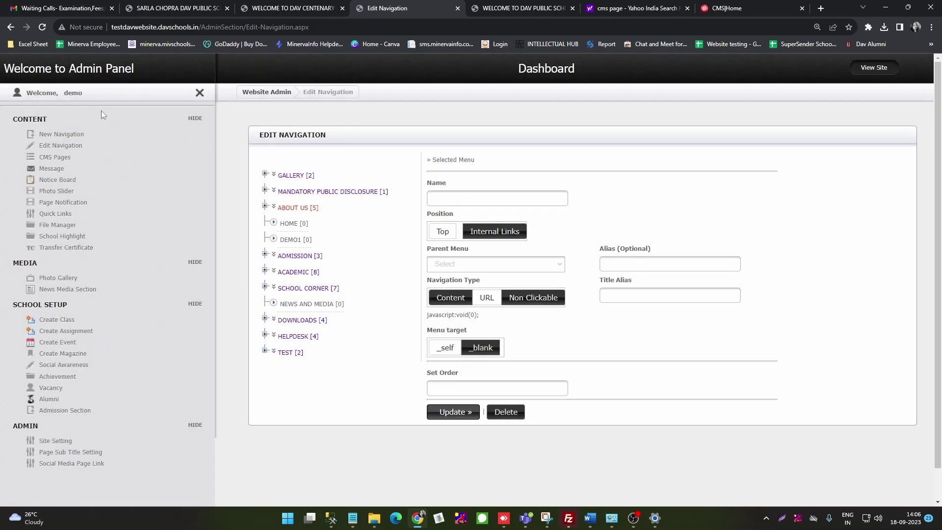
# Step: Go to CMS Pages, leaving the navigation form, and verify the live Test 1 page is still empty
pyautogui.click(58, 158)
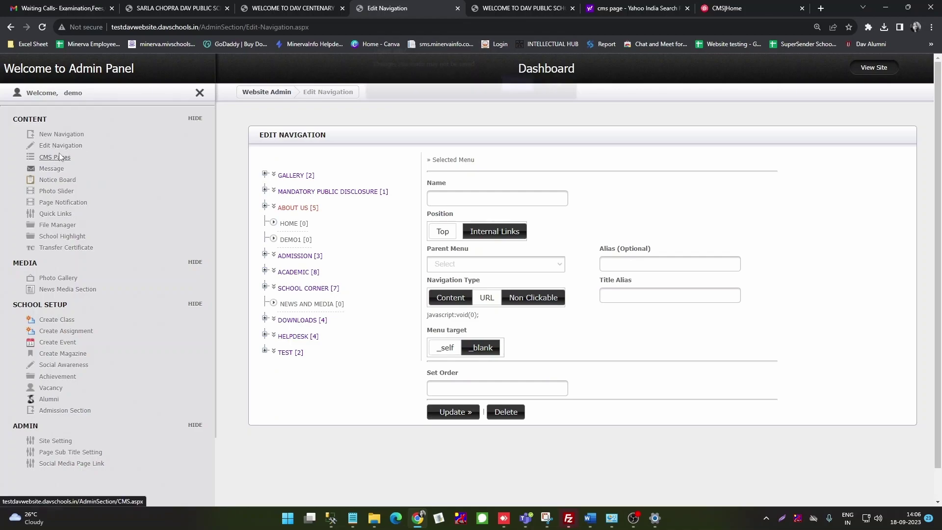
pyautogui.click(522, 87)
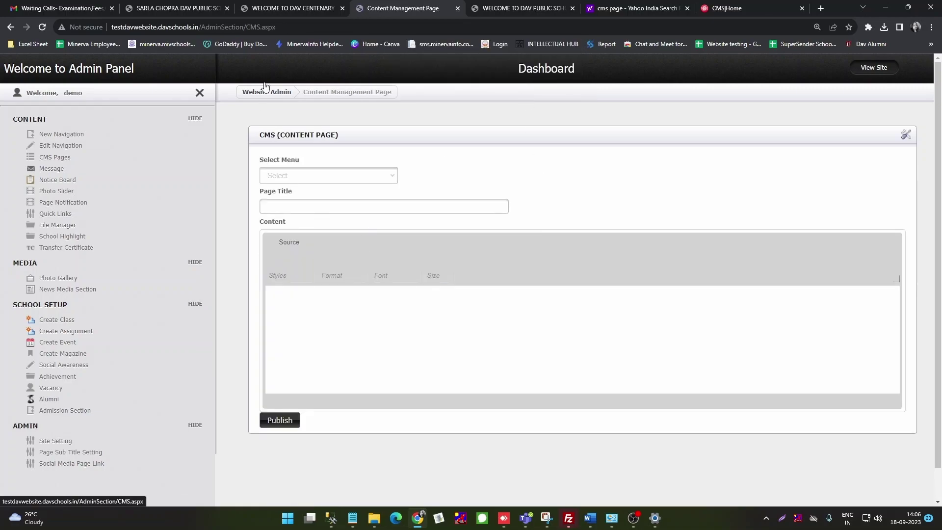
pyautogui.click(278, 9)
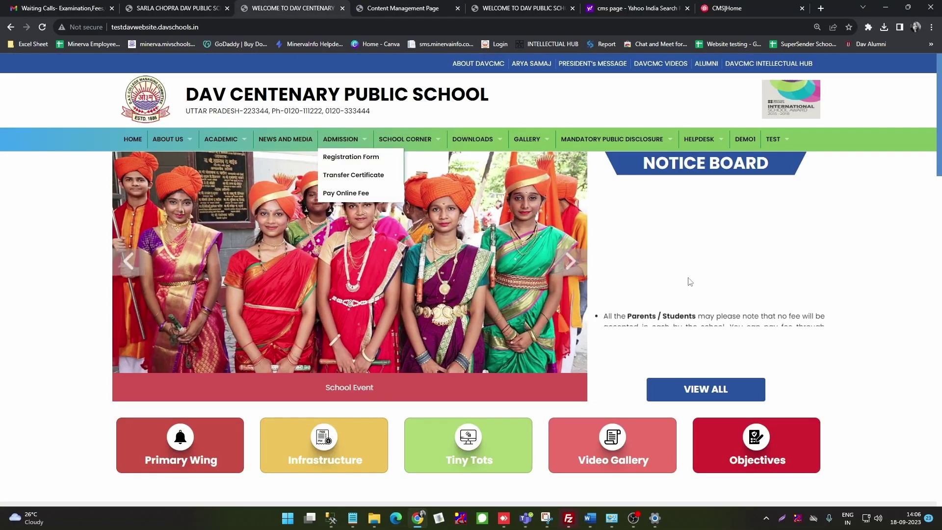
pyautogui.moveTo(774, 141)
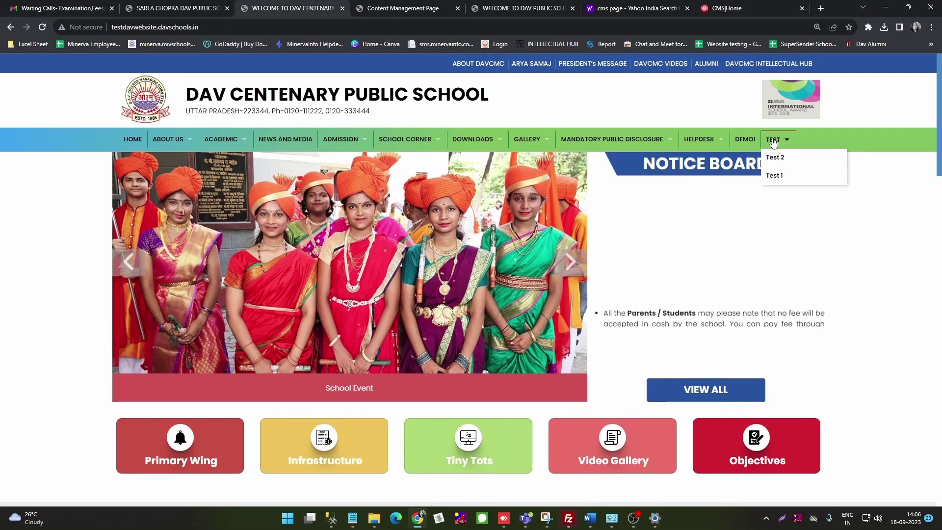
pyautogui.click(779, 179)
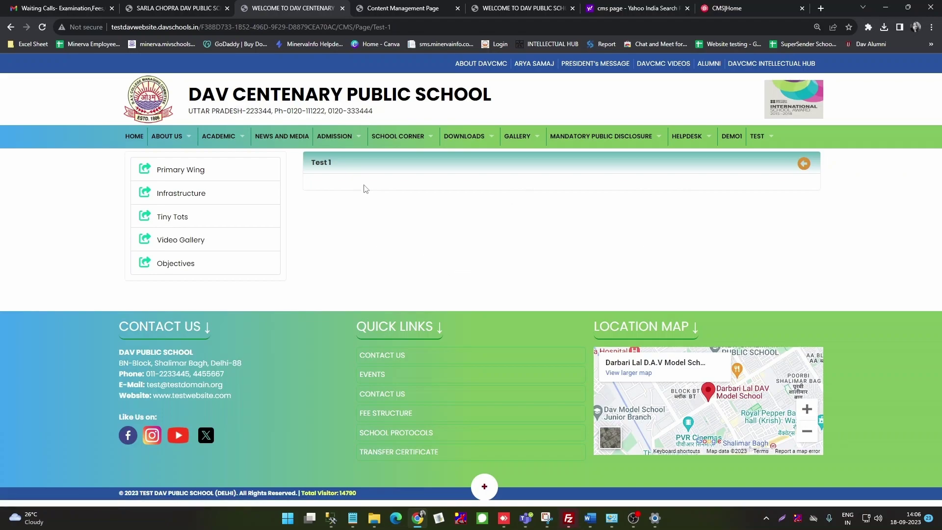
pyautogui.click(400, 8)
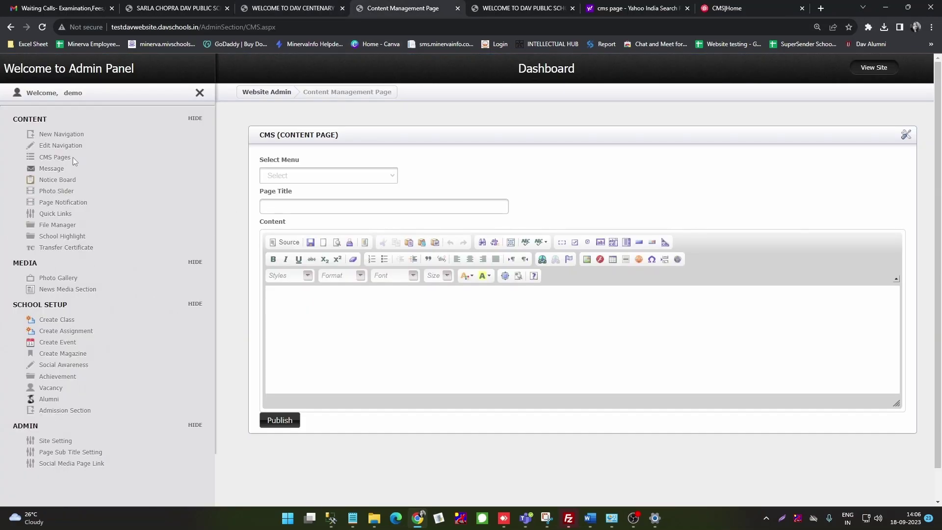
# Step: Assign the new content page to the Test 1 menu and title it 'Testing'
pyautogui.click(394, 178)
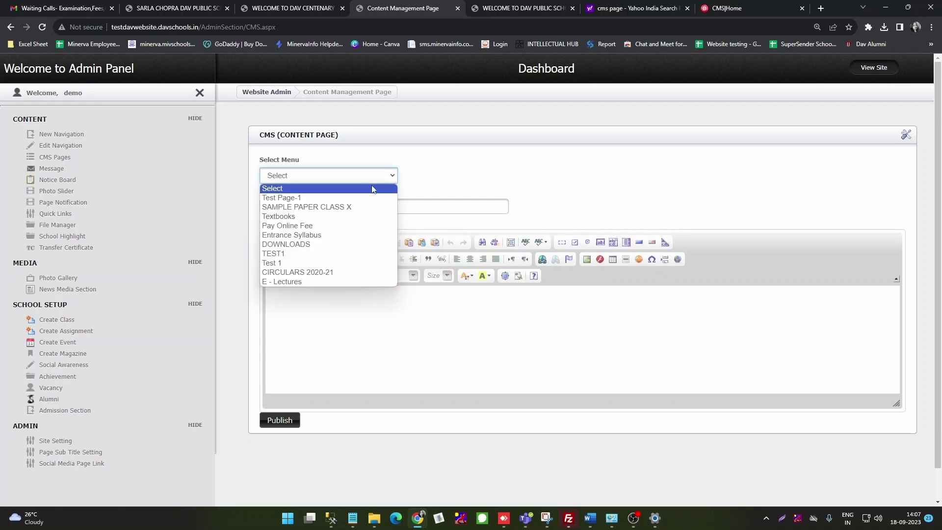
pyautogui.click(288, 264)
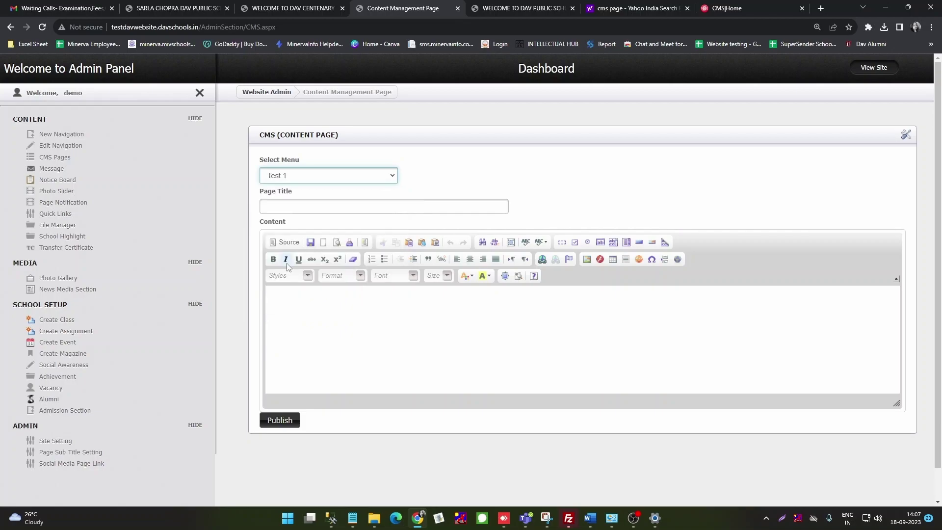
pyautogui.click(296, 209)
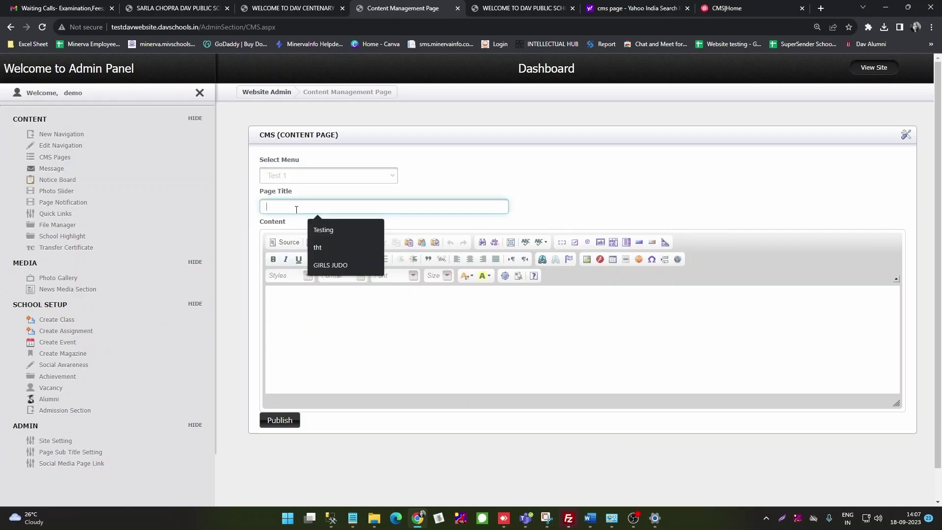
pyautogui.click(327, 264)
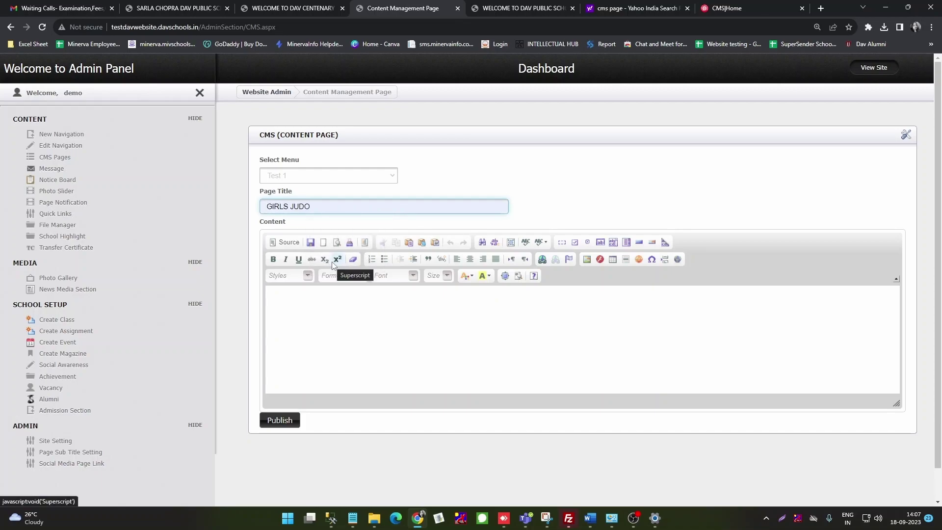
pyautogui.moveTo(322, 204); pyautogui.dragTo(262, 207)
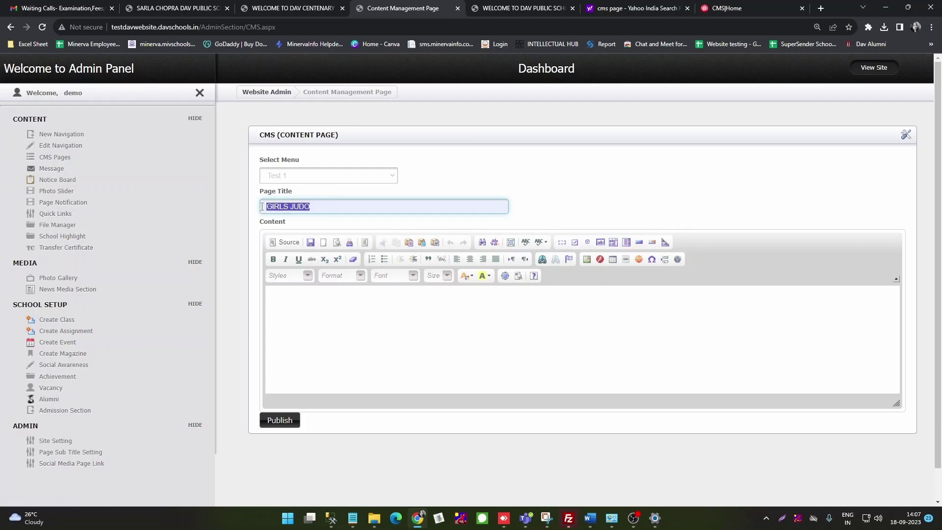
pyautogui.write('Testing')
pyautogui.click(297, 305)
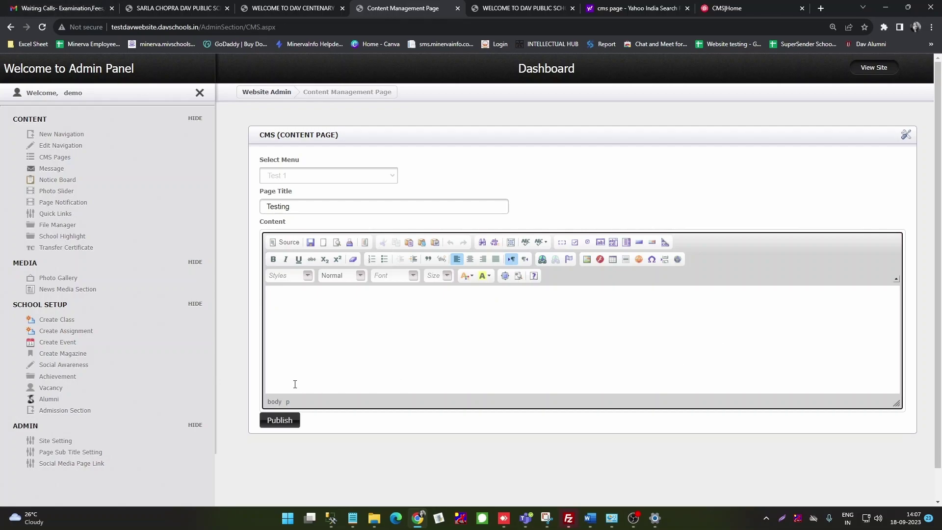
pyautogui.click(730, 8)
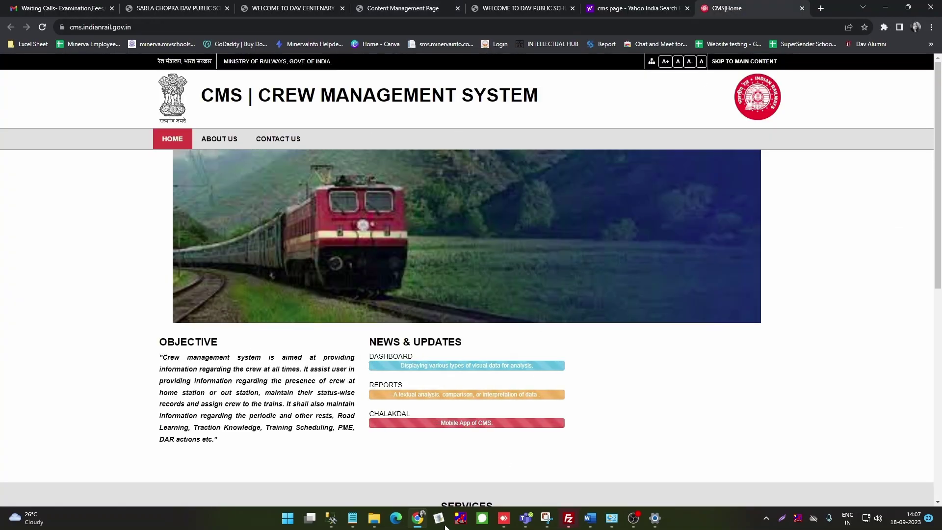
pyautogui.moveTo(160, 358); pyautogui.dragTo(234, 447)
pyautogui.hotkey('ctrl', 'c')
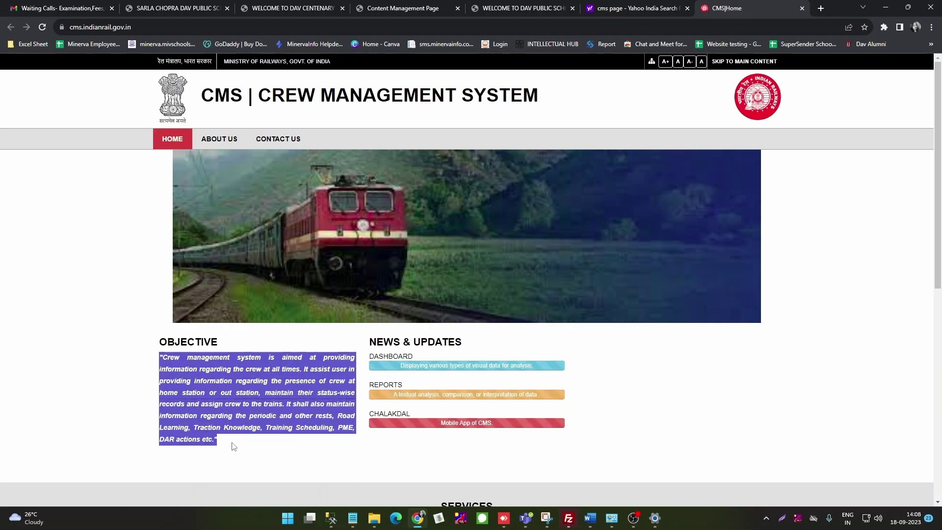
pyautogui.click(390, 9)
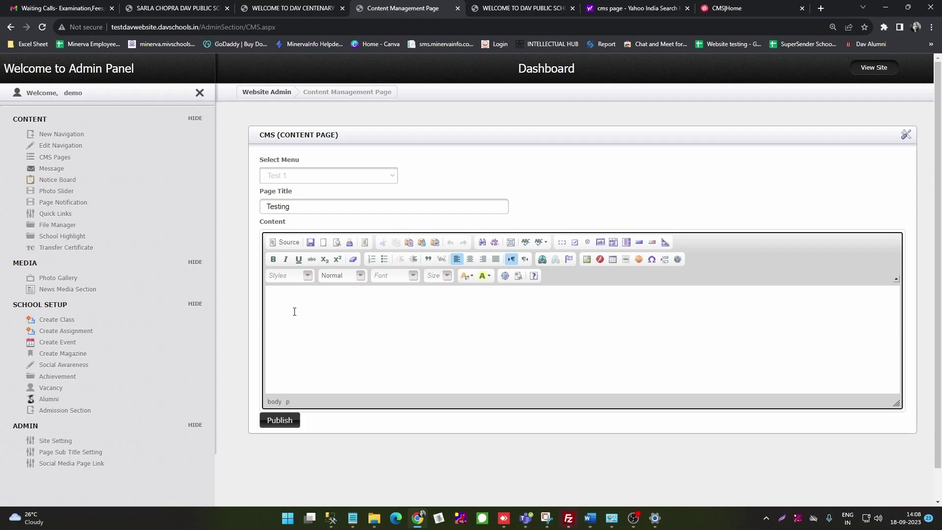
pyautogui.hotkey('ctrl', 'v')
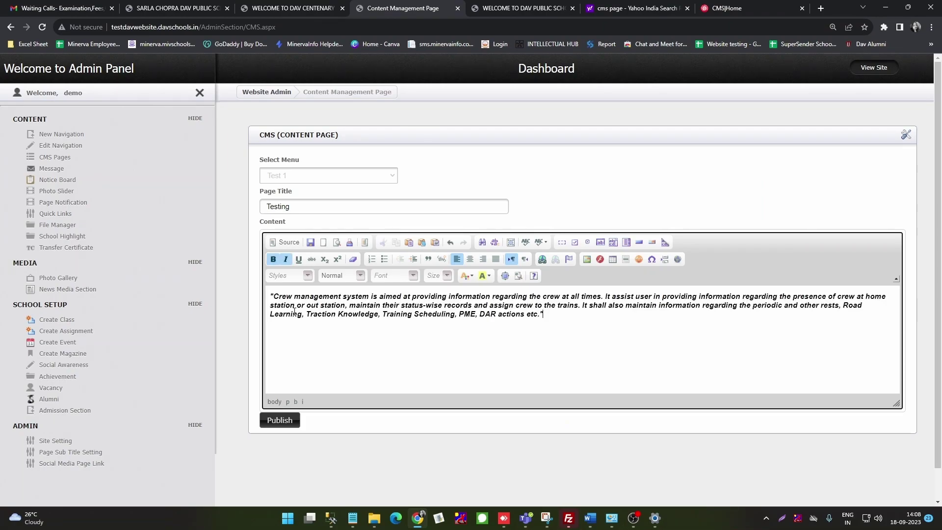
pyautogui.click(287, 243)
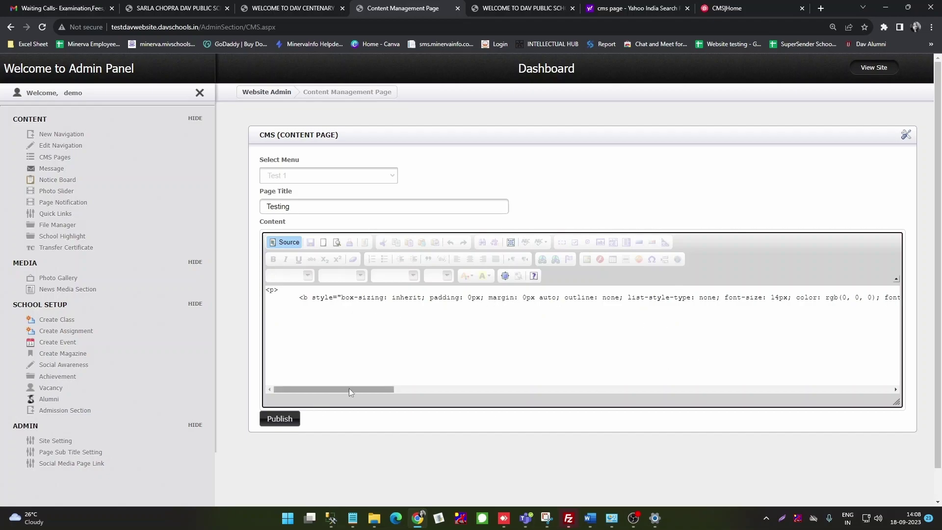
pyautogui.moveTo(402, 390); pyautogui.dragTo(302, 403)
pyautogui.click(283, 242)
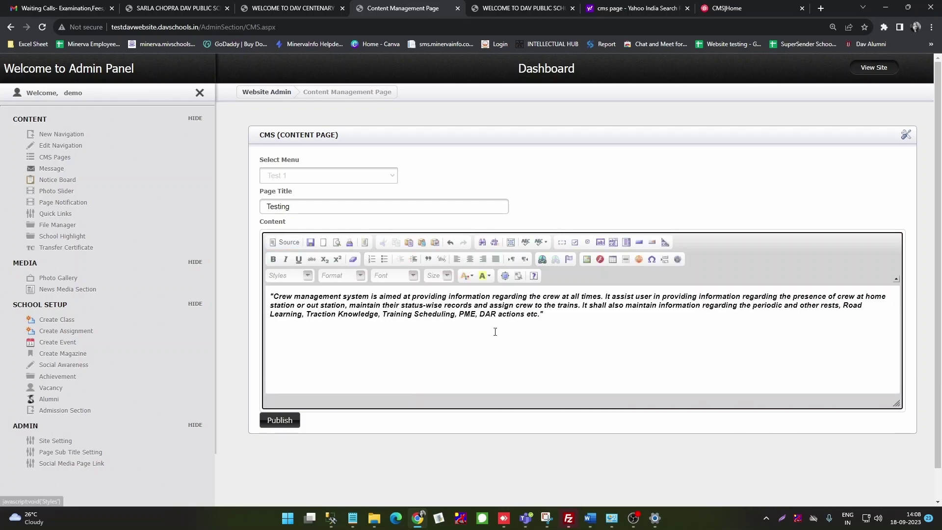
pyautogui.click(544, 314)
pyautogui.moveTo(545, 314); pyautogui.dragTo(260, 300)
pyautogui.hotkey('ctrl', 'c')
pyautogui.press('Delete')
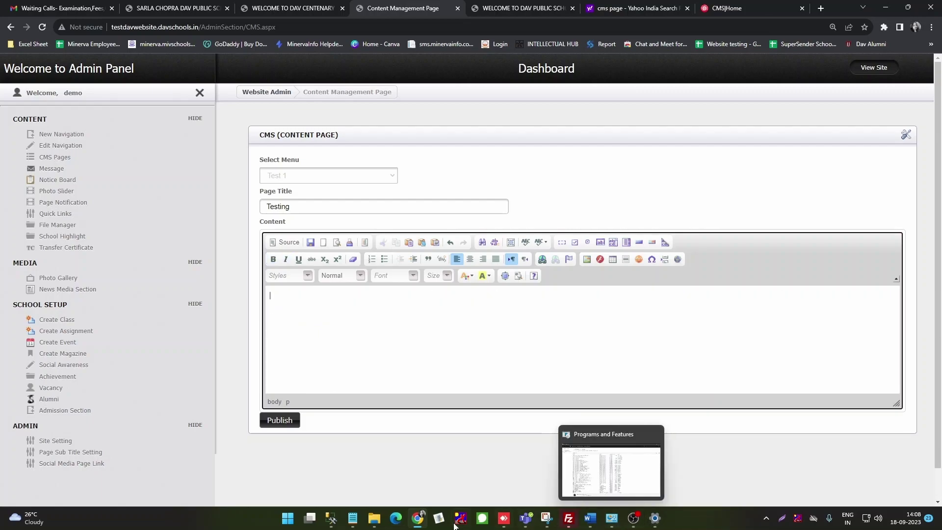
# Step: Paste the crew management paragraph into a new Notepad tab to strip its formatting
pyautogui.click(360, 521)
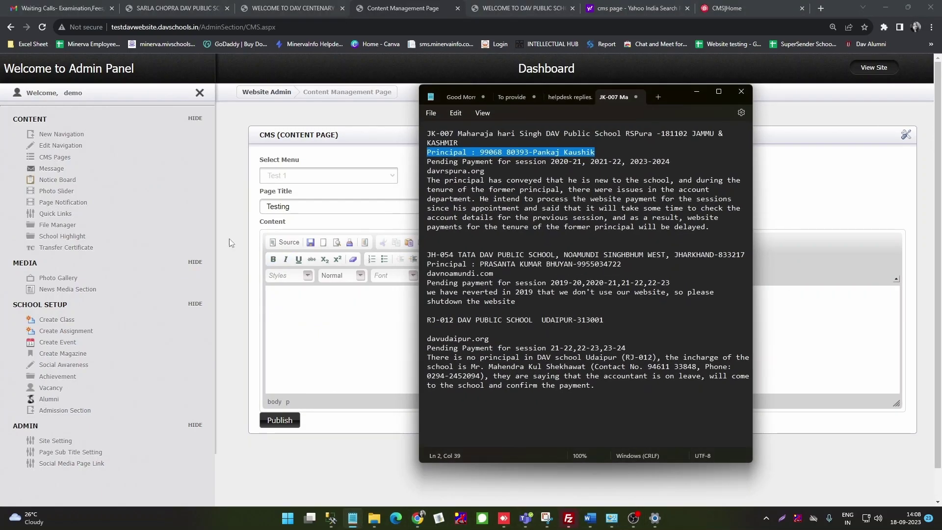
pyautogui.click(694, 89)
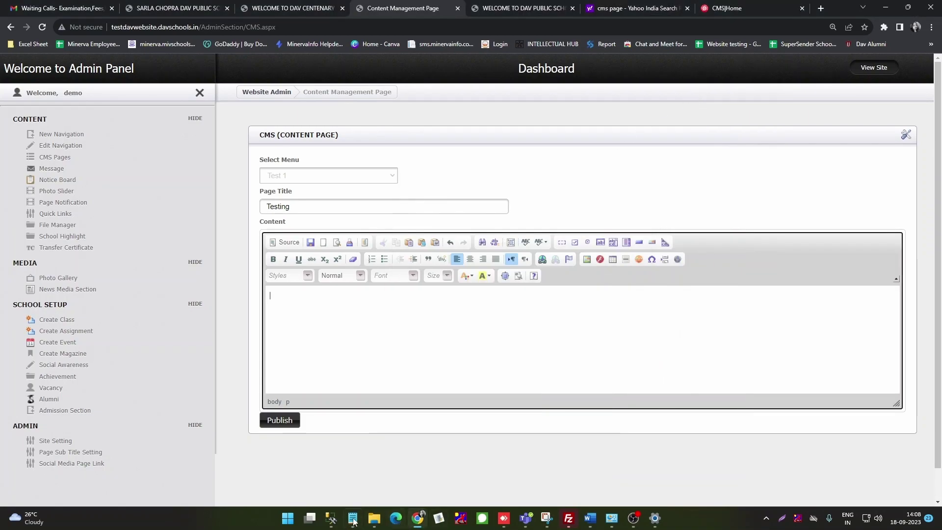
pyautogui.click(353, 518)
pyautogui.click(659, 97)
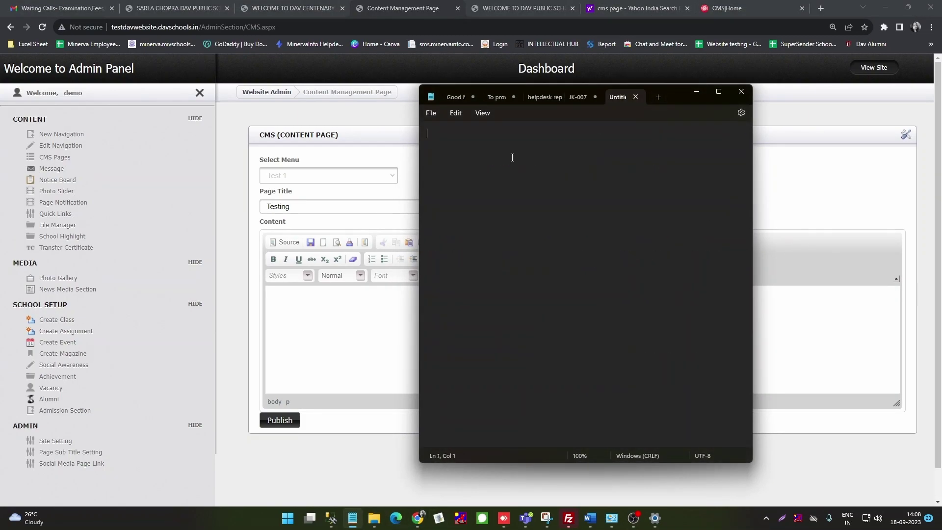
pyautogui.hotkey('ctrl', 'v')
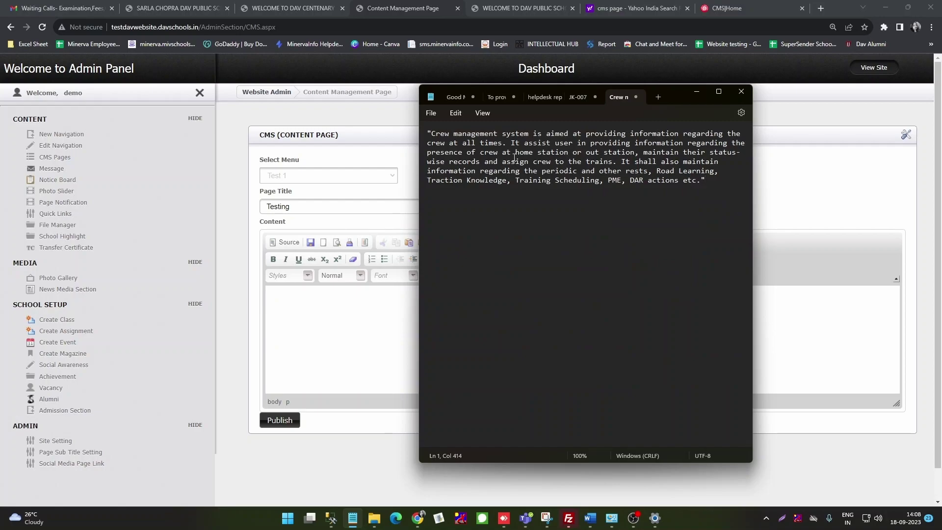
pyautogui.moveTo(717, 187); pyautogui.dragTo(422, 133)
pyautogui.hotkey('ctrl', 'c')
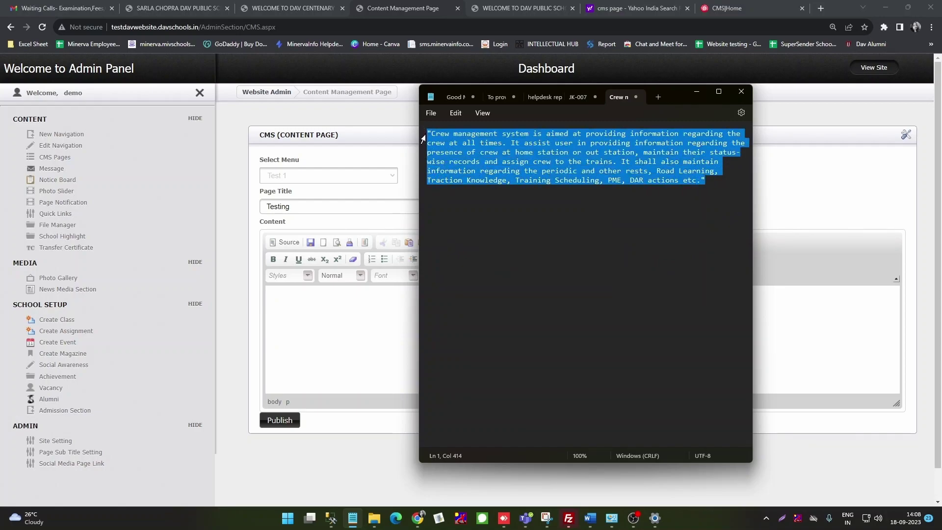
# Step: Paste the plain-text paragraph into the Testing page content and check its HTML source
pyautogui.click(313, 317)
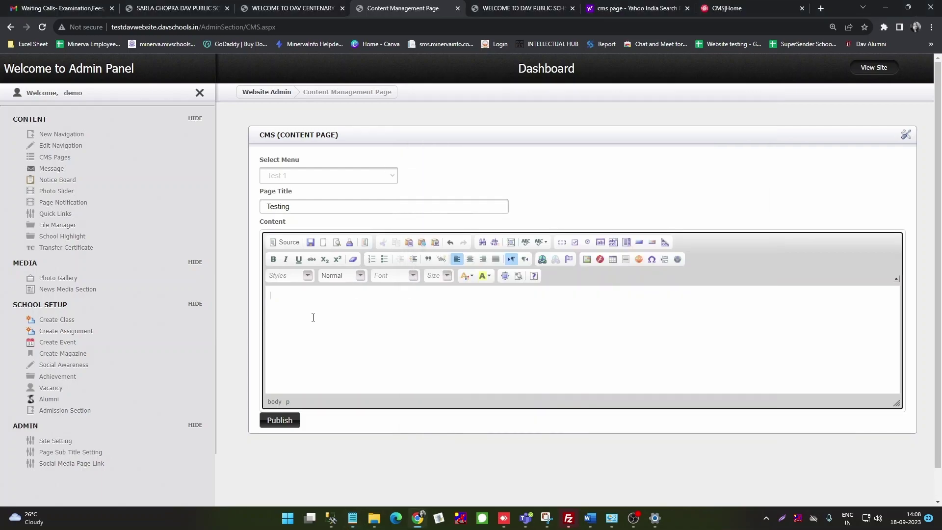
pyautogui.hotkey('ctrl', 'v')
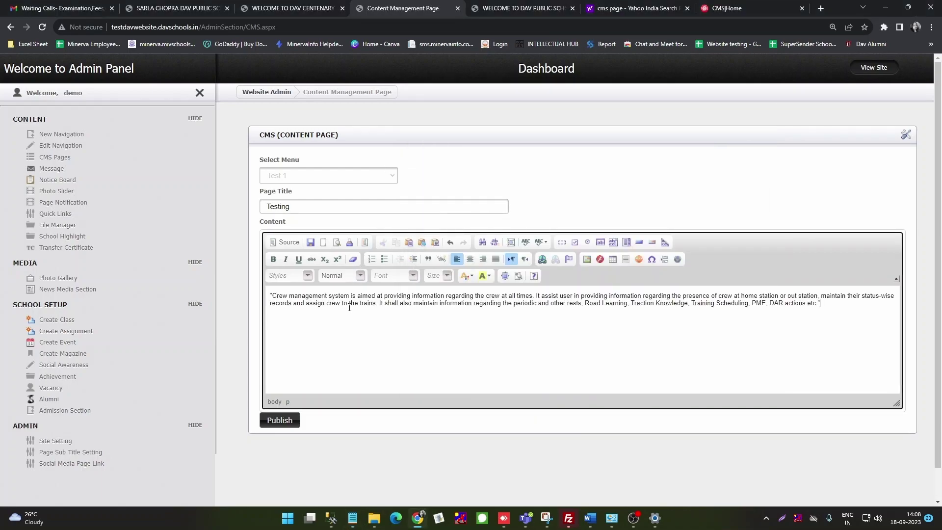
pyautogui.click(283, 242)
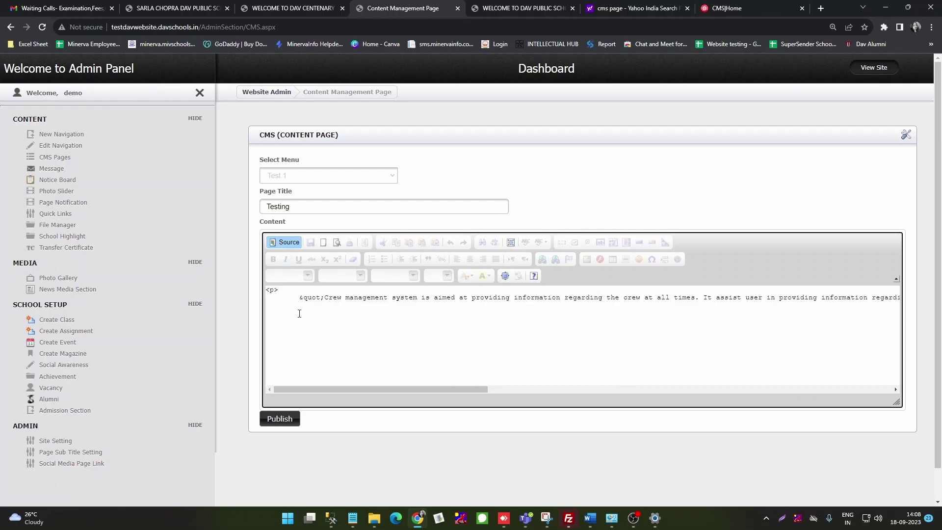
pyautogui.scroll(-1, 576, 343)
pyautogui.scroll(1, 575, 335)
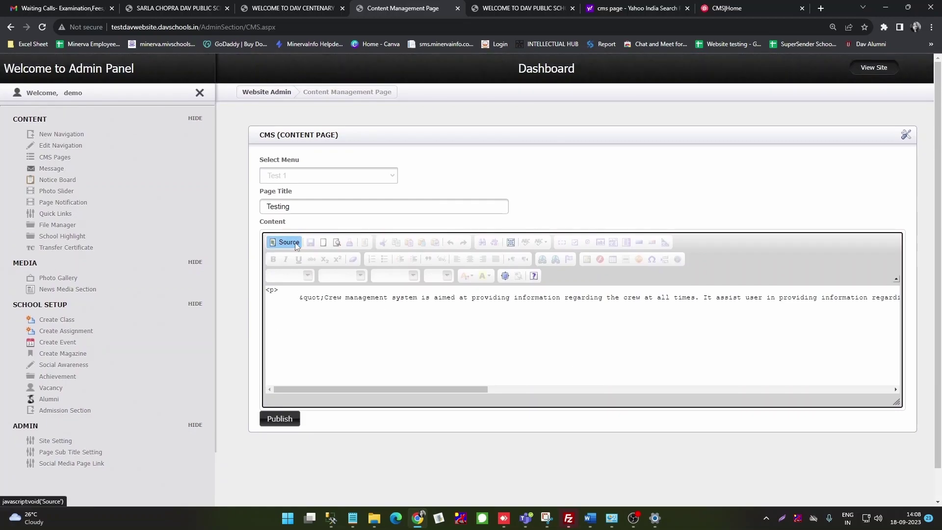
pyautogui.click(289, 242)
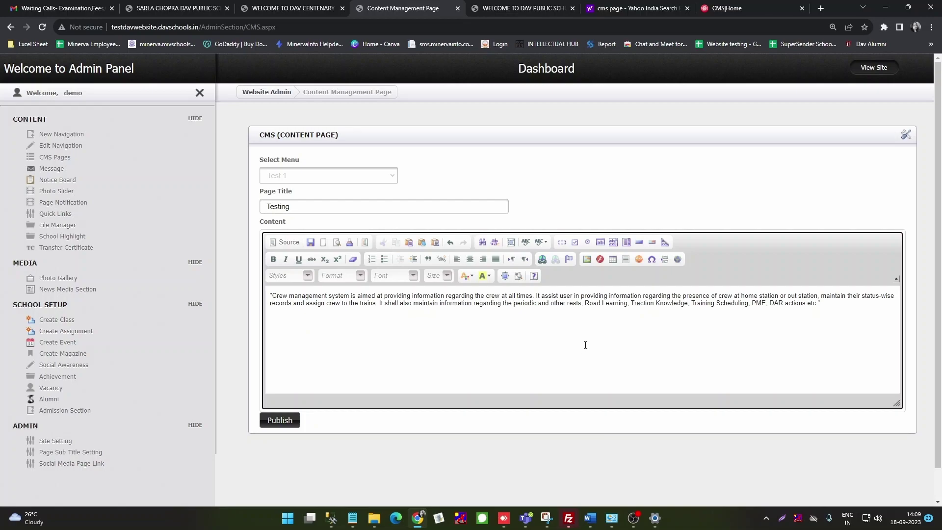
# Step: Dismiss the Image Properties dialog twice without inserting any image
pyautogui.click(587, 260)
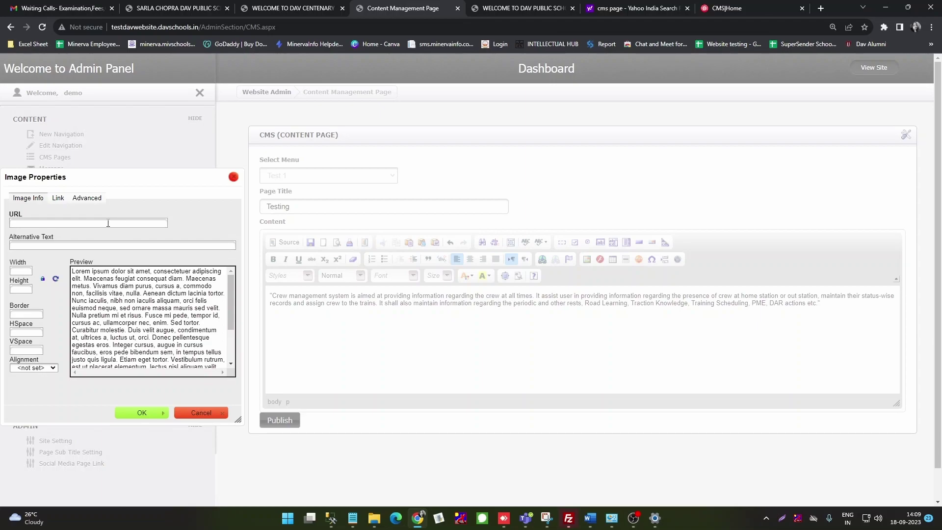
pyautogui.click(234, 177)
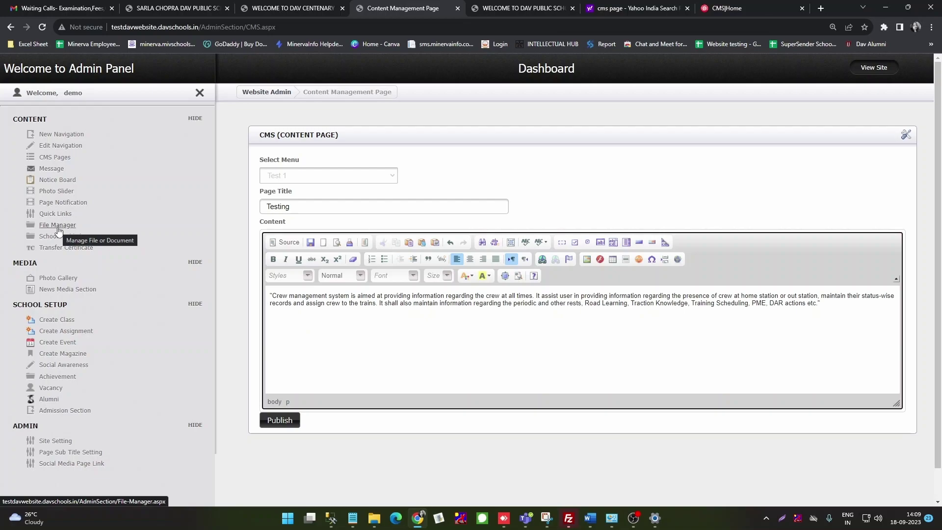
pyautogui.click(587, 259)
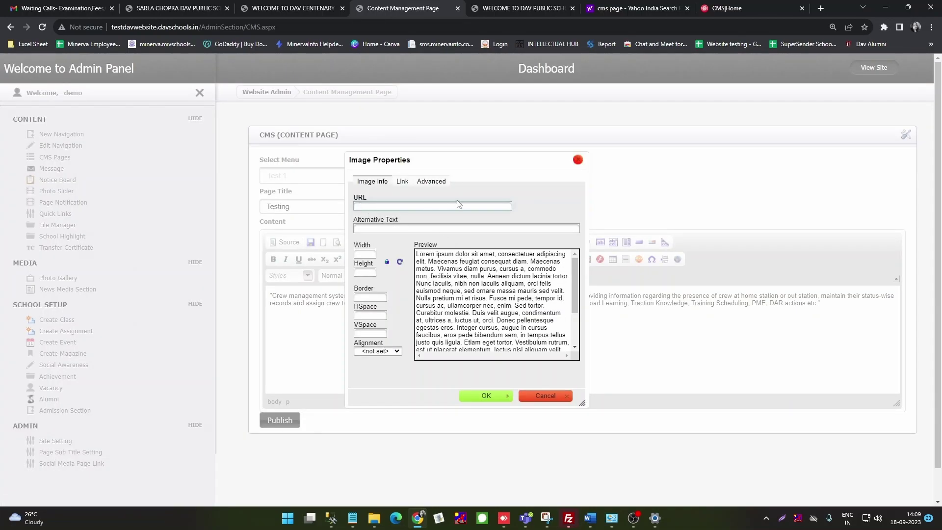
pyautogui.click(543, 395)
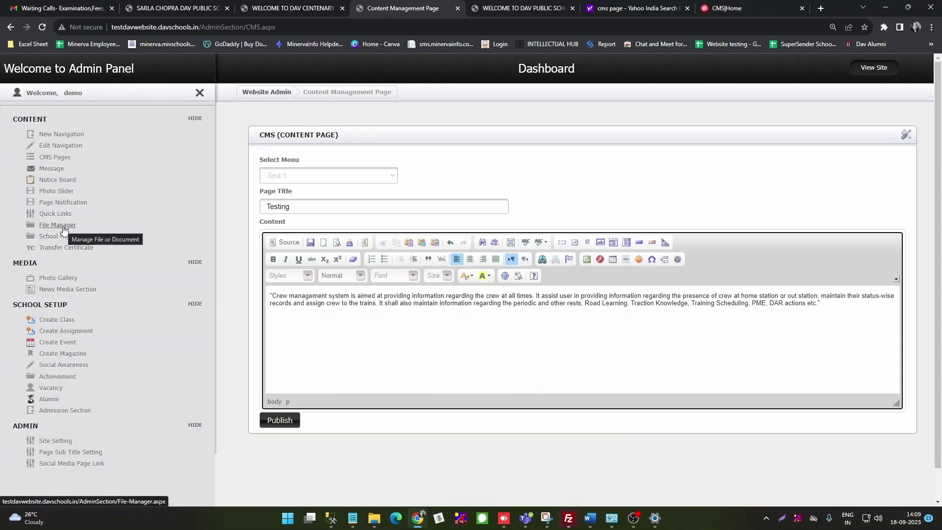
# Step: Open File Manager in a new tab and copy the newest judo40.jpeg image's file path
pyautogui.rightClick(64, 229)
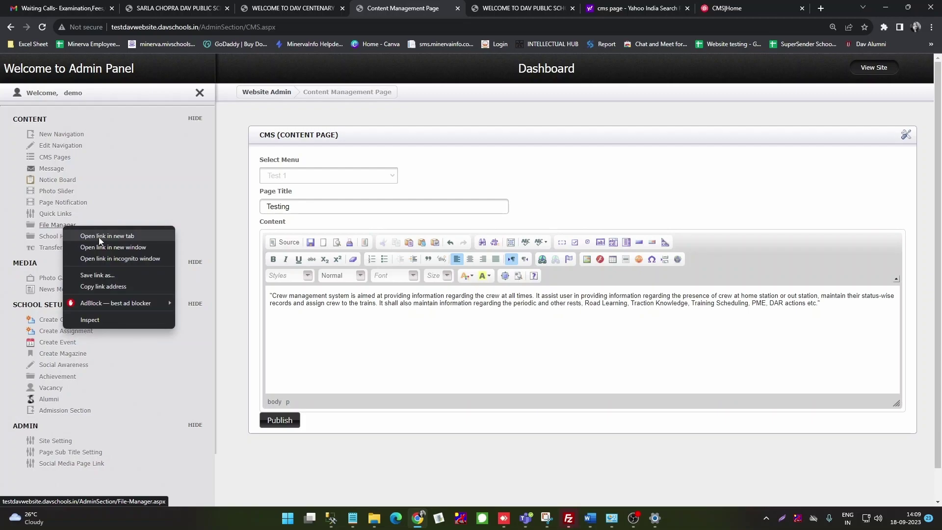
pyautogui.click(100, 236)
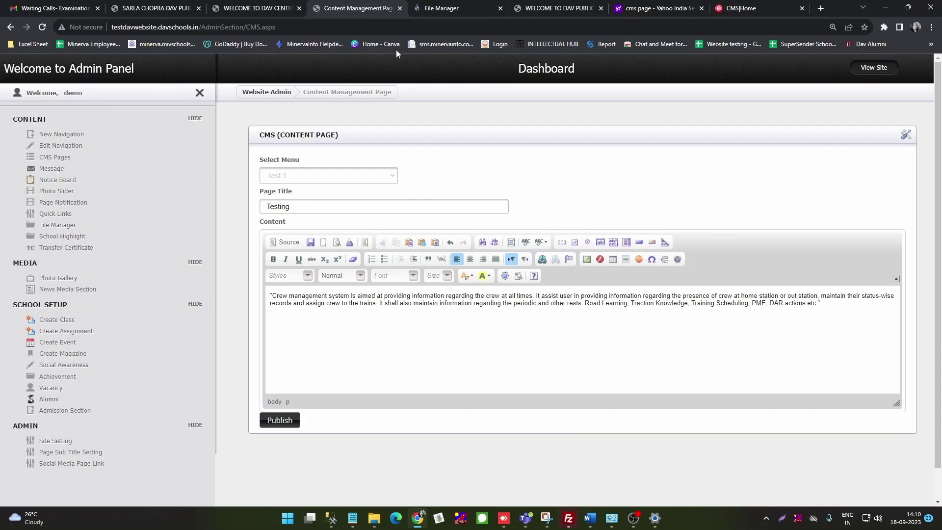
pyautogui.click(445, 10)
pyautogui.scroll(-1, 589, 298)
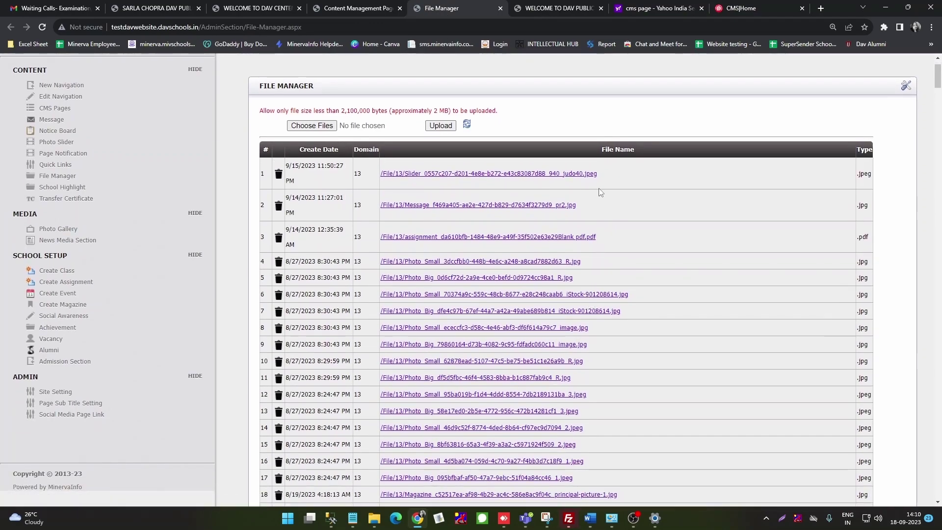
pyautogui.moveTo(596, 173); pyautogui.dragTo(378, 192)
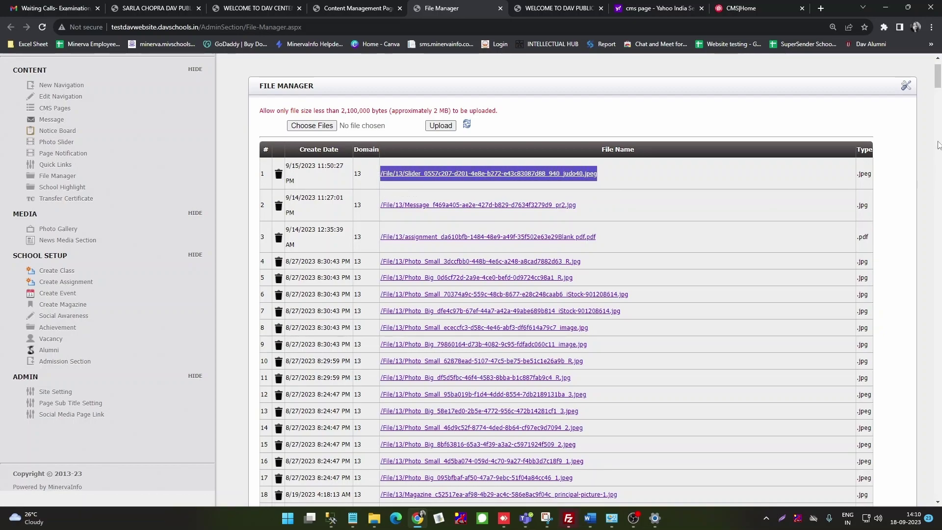
pyautogui.click(356, 10)
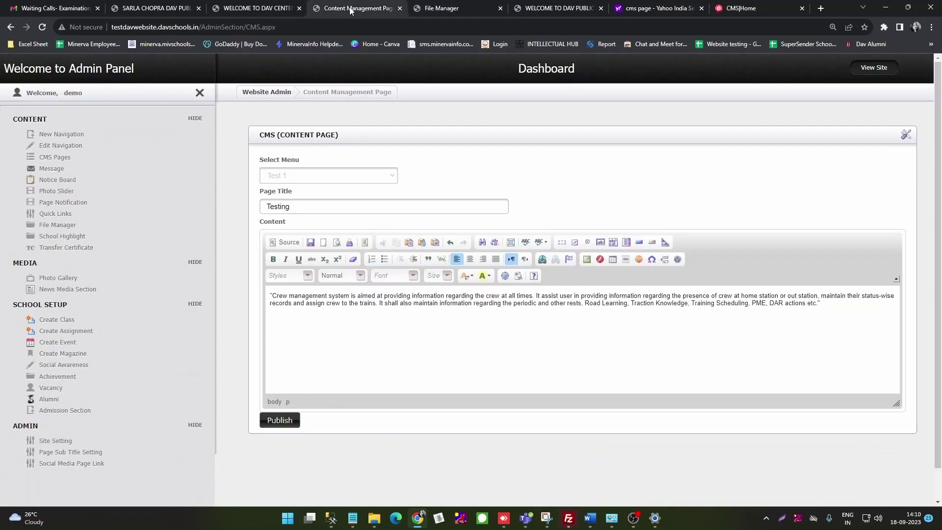
# Step: Paste the judo image path as the image URL and change its width toward 500
pyautogui.click(587, 259)
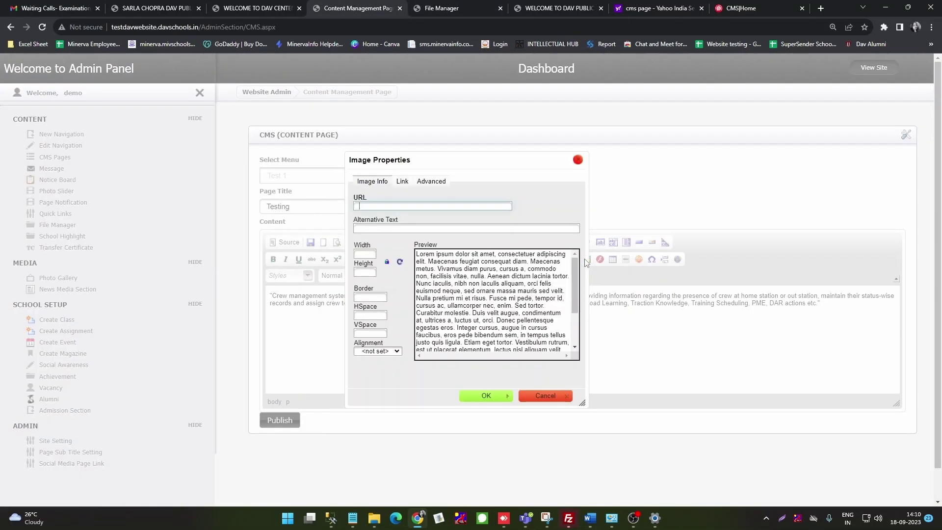
pyautogui.hotkey('ctrl', 'v')
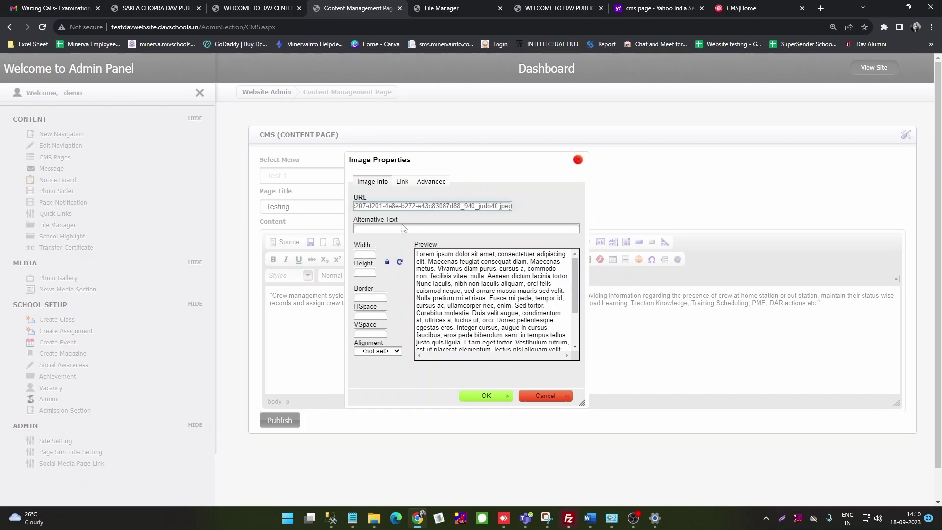
pyautogui.click(366, 253)
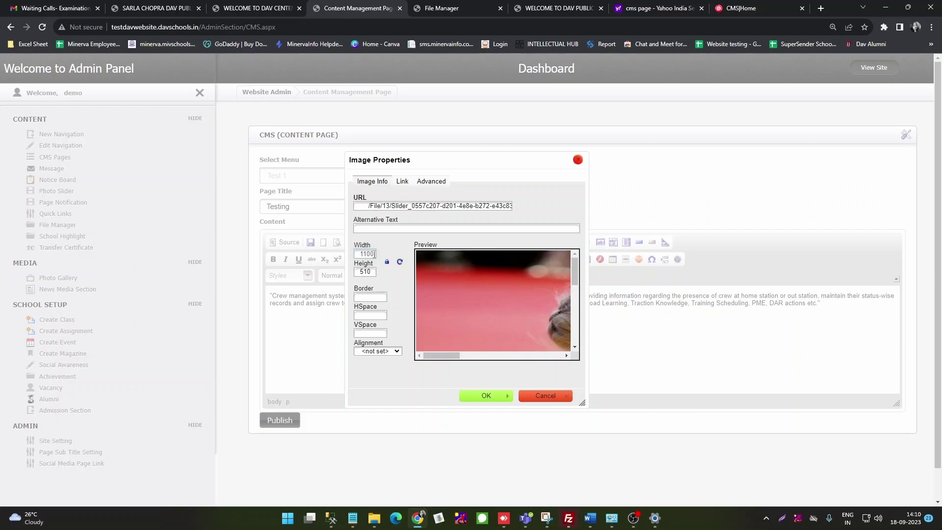
pyautogui.click(368, 254)
pyautogui.press('BackSpace')
pyautogui.press('BackSpace')
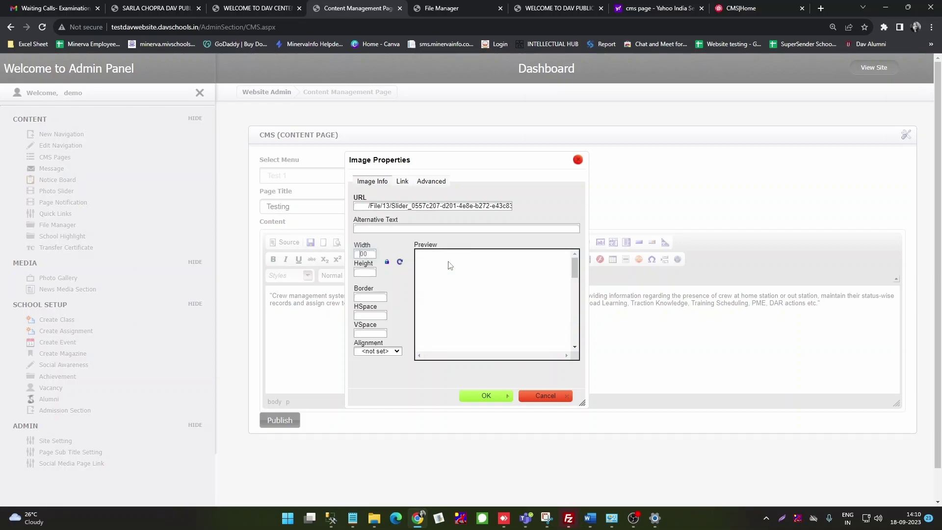
pyautogui.write('5')
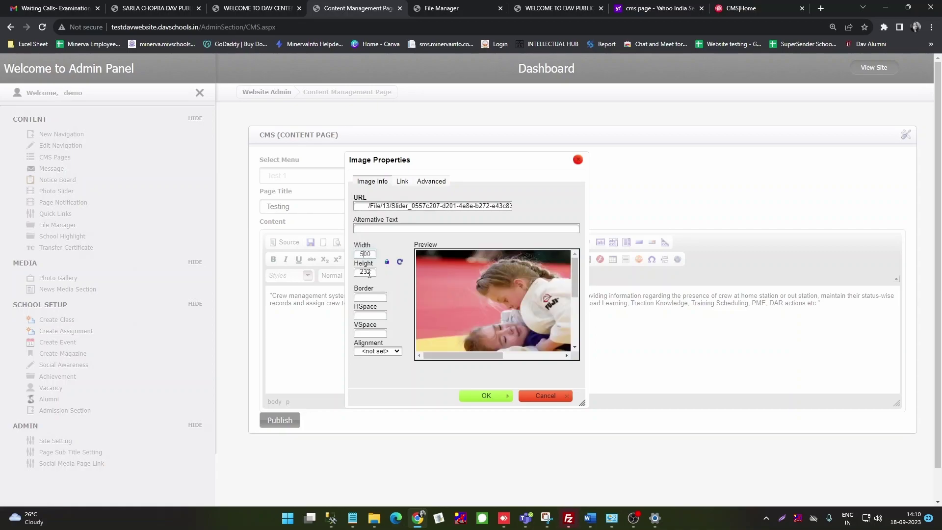
# Step: Insert the judo image into the Testing page content
pyautogui.click(486, 397)
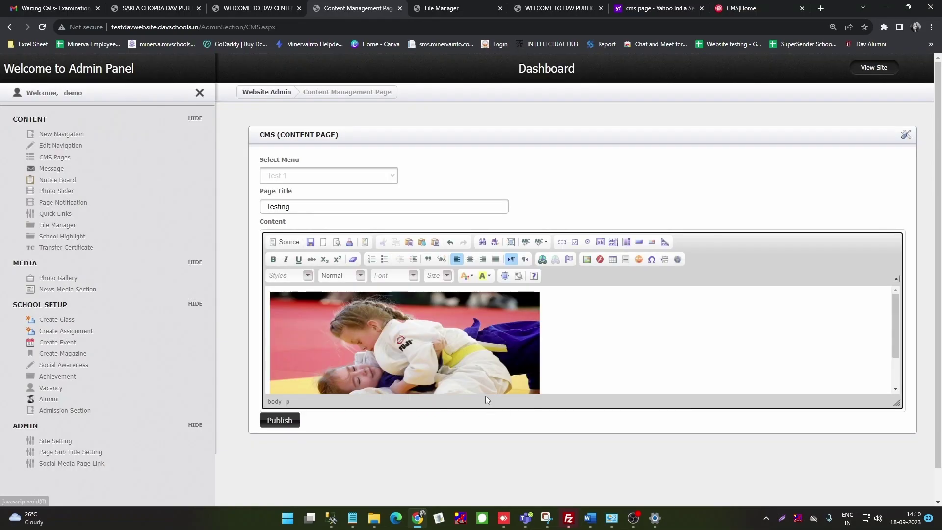
pyautogui.scroll(-2, 604, 330)
pyautogui.scroll(2, 604, 331)
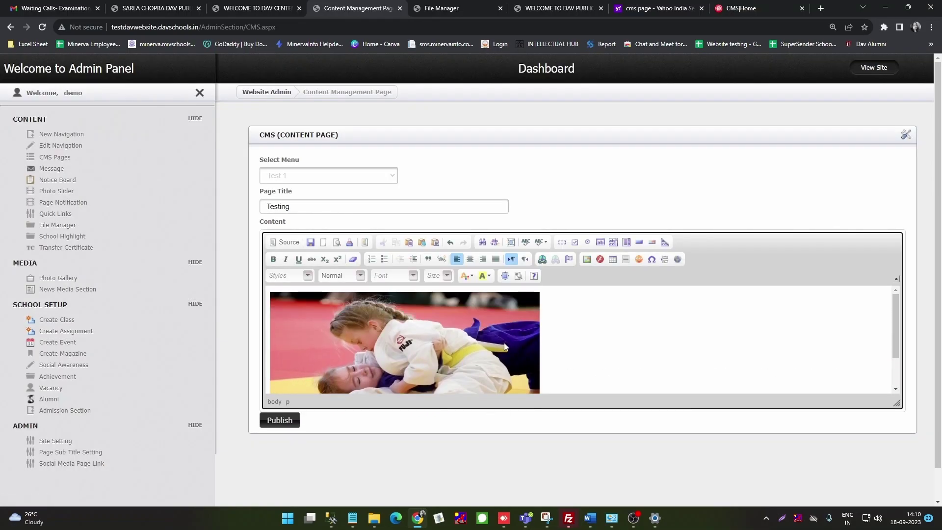
pyautogui.scroll(-2, 488, 346)
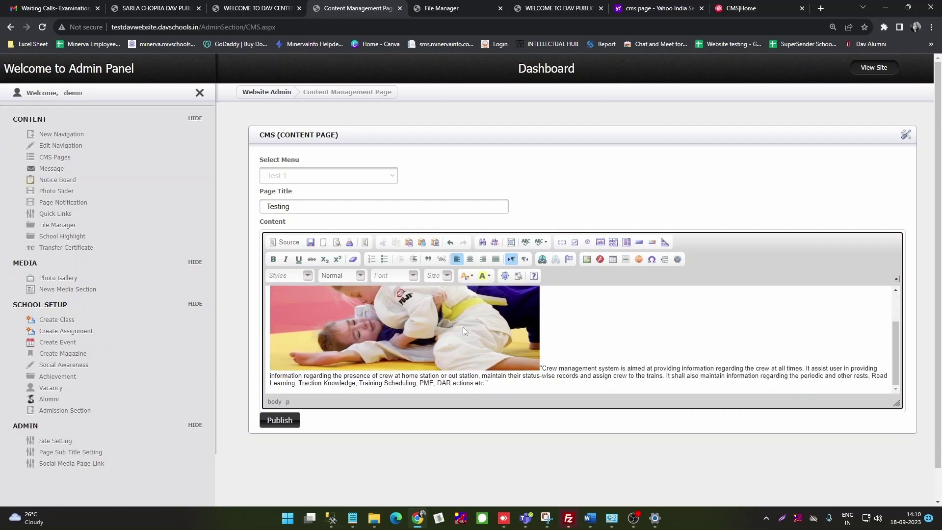
pyautogui.click(559, 354)
# Step: Add a bold italic 'Click herev to view' line below the crew management paragraph
pyautogui.scroll(-2, 560, 354)
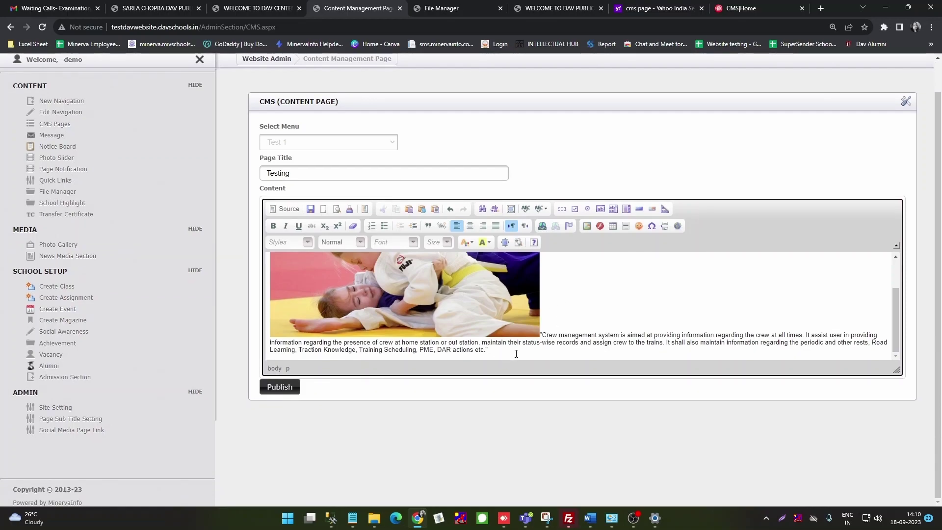
pyautogui.scroll(-1, 517, 354)
pyautogui.click(376, 359)
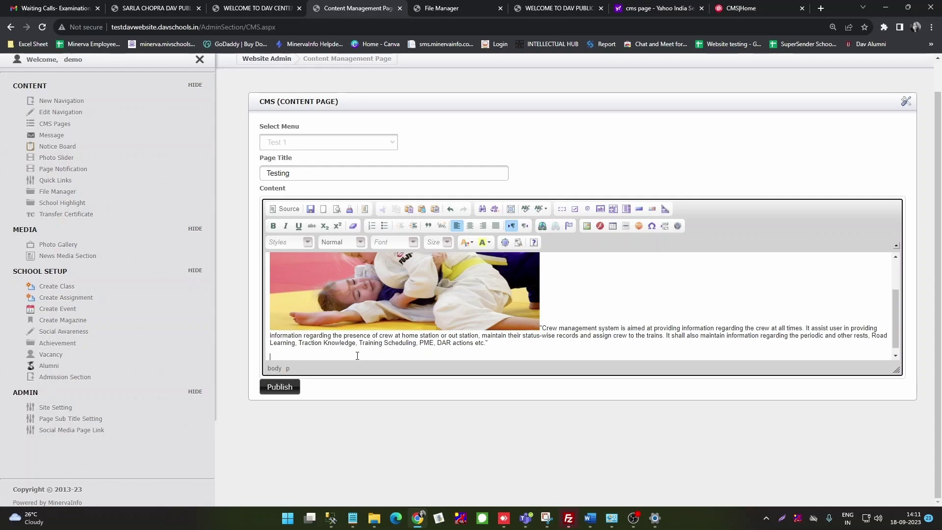
pyautogui.write('Click')
pyautogui.write('ev ')
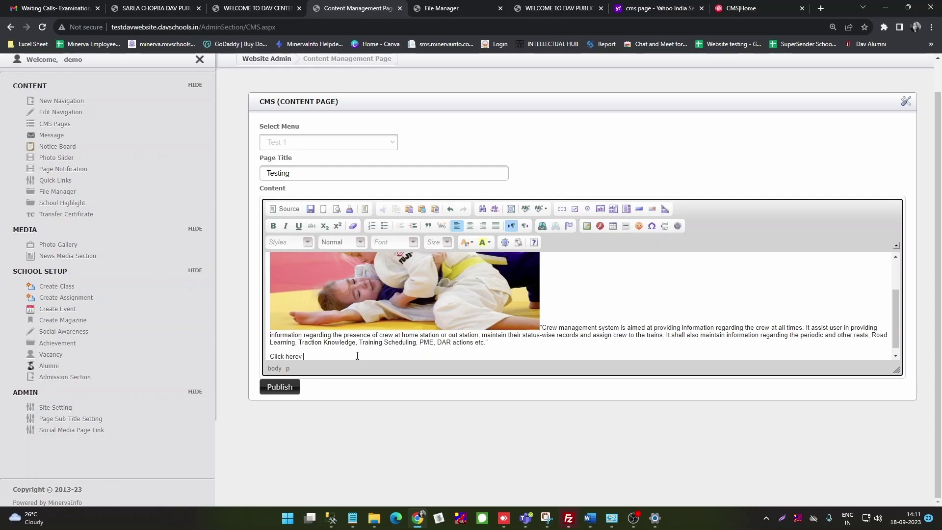
pyautogui.write('to vir')
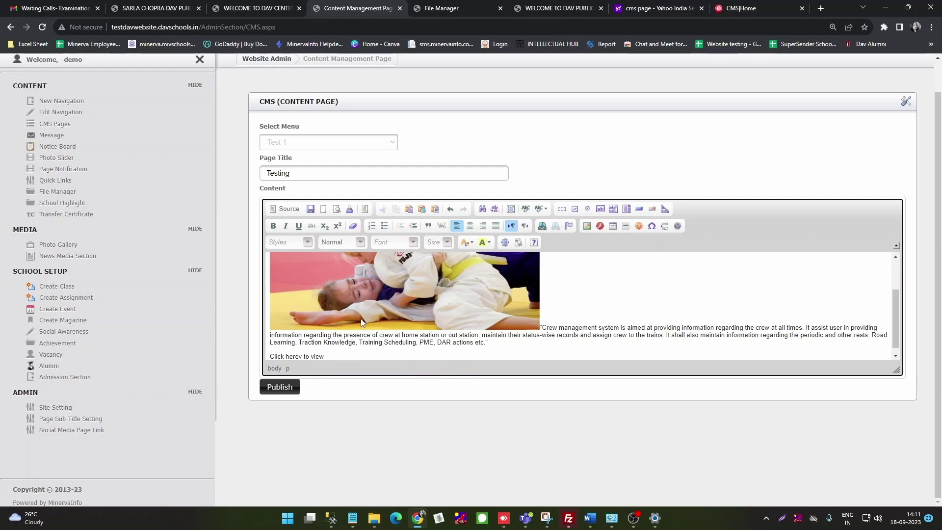
pyautogui.scroll(-1, 361, 326)
pyautogui.moveTo(326, 350); pyautogui.dragTo(272, 345)
pyautogui.click(273, 225)
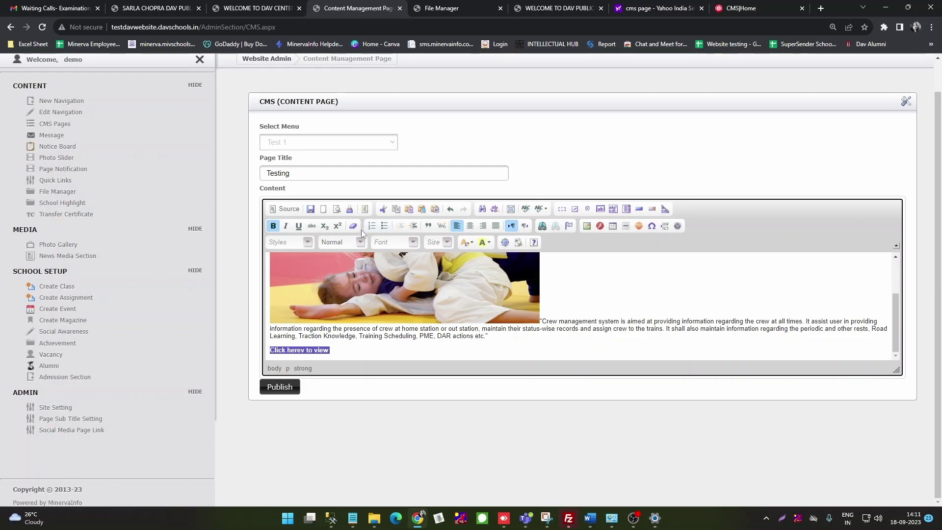
pyautogui.click(287, 226)
# Step: Link the line to the school site's domain testdavwebsite.davschools.in/
pyautogui.click(542, 226)
pyautogui.click(440, 265)
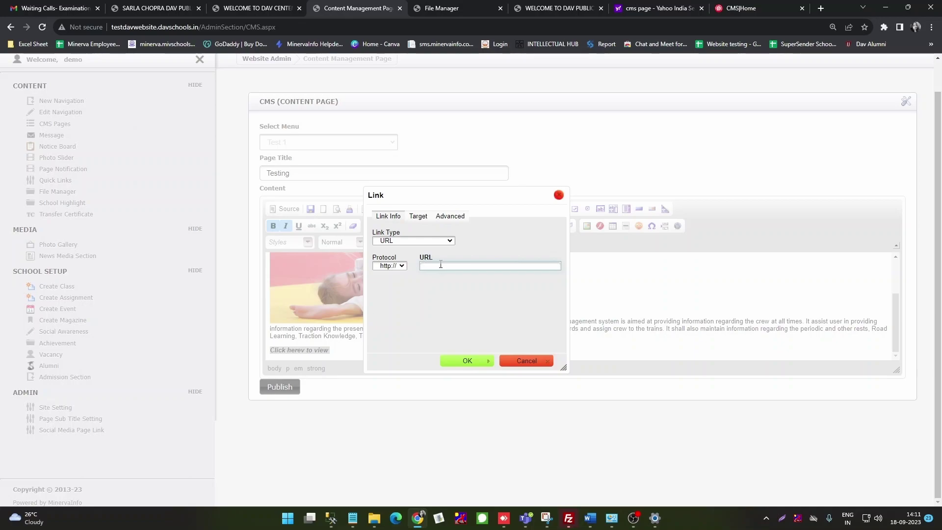
pyautogui.hotkey('ctrl', 'v')
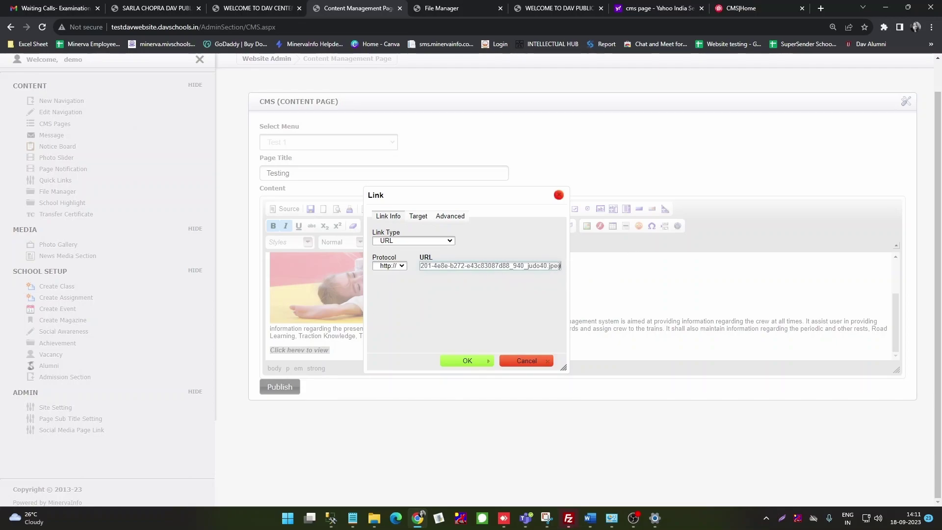
pyautogui.hotkey('ctrl', 'a')
pyautogui.press('BackSpace')
pyautogui.moveTo(199, 27); pyautogui.dragTo(103, 34)
pyautogui.hotkey('ctrl', 'c')
pyautogui.click(432, 266)
pyautogui.hotkey('ctrl', 'v')
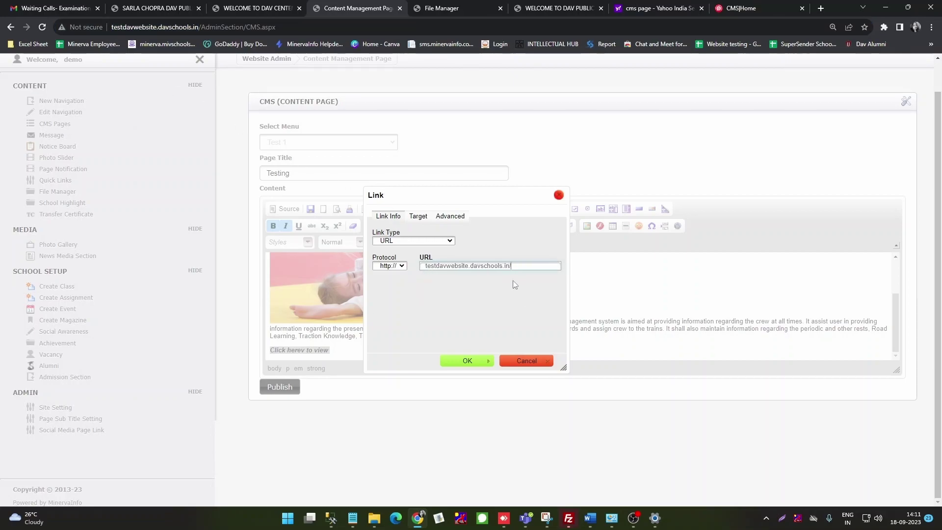
# Step: Set the link target to New Window (_blank) and confirm it
pyautogui.click(419, 217)
pyautogui.click(422, 241)
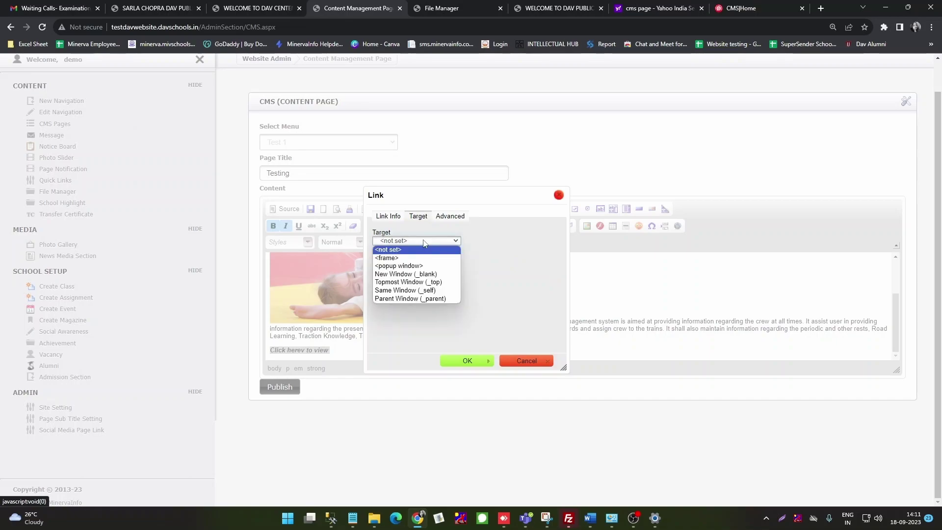
pyautogui.click(418, 275)
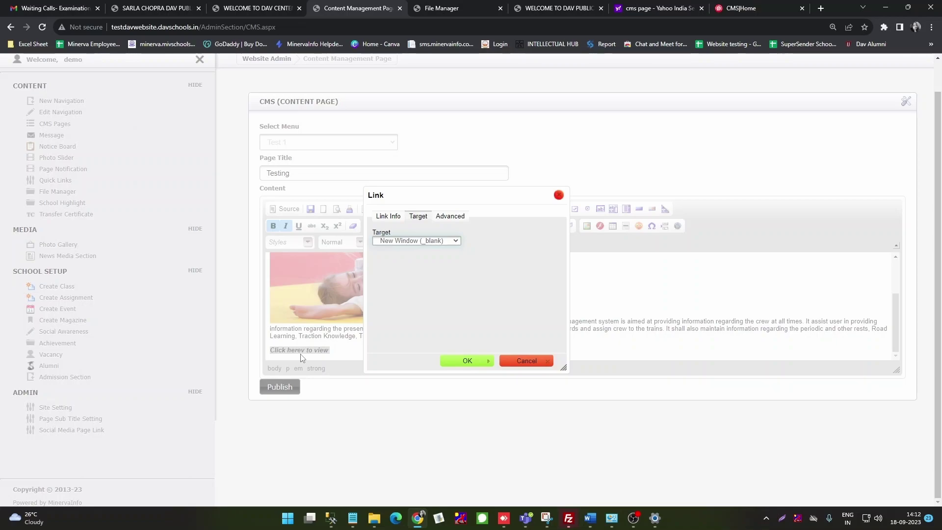
pyautogui.click(467, 361)
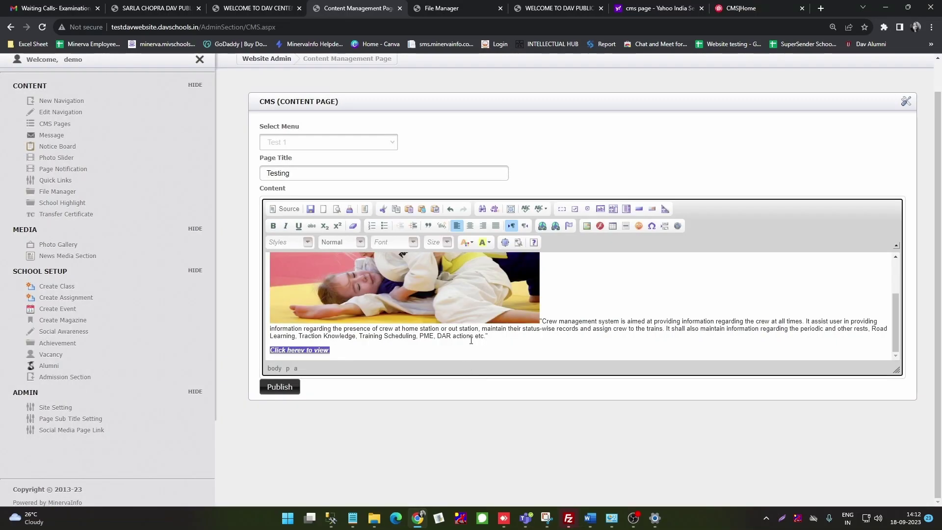
# Step: Publish the Testing page and switch to the live school website tab
pyautogui.click(388, 351)
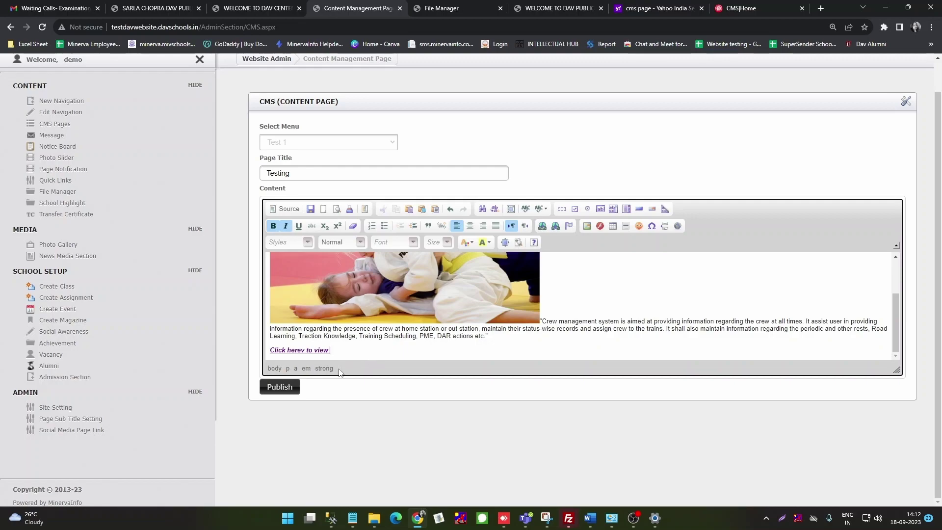
pyautogui.click(280, 388)
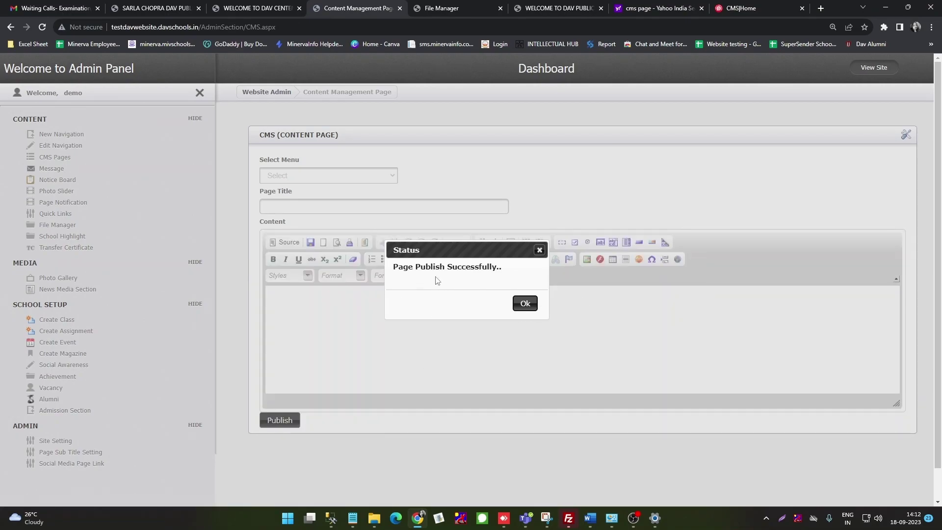
pyautogui.click(525, 303)
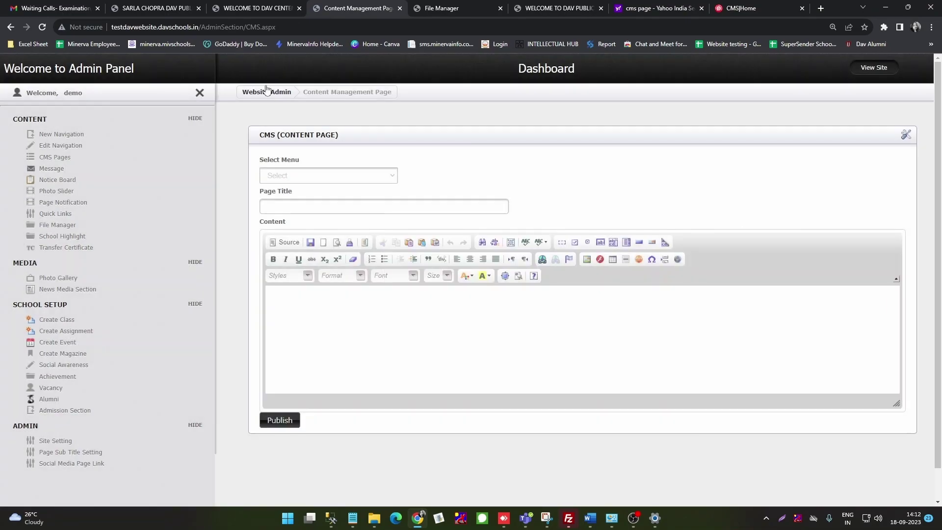
pyautogui.click(259, 11)
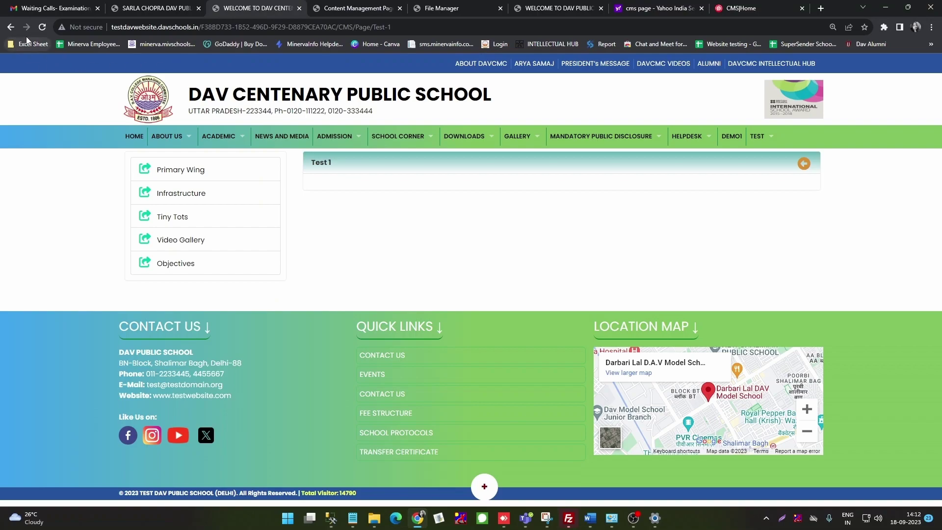
# Step: Reload the live Test 1 page, test its view link, then return to the school homepage
pyautogui.click(43, 28)
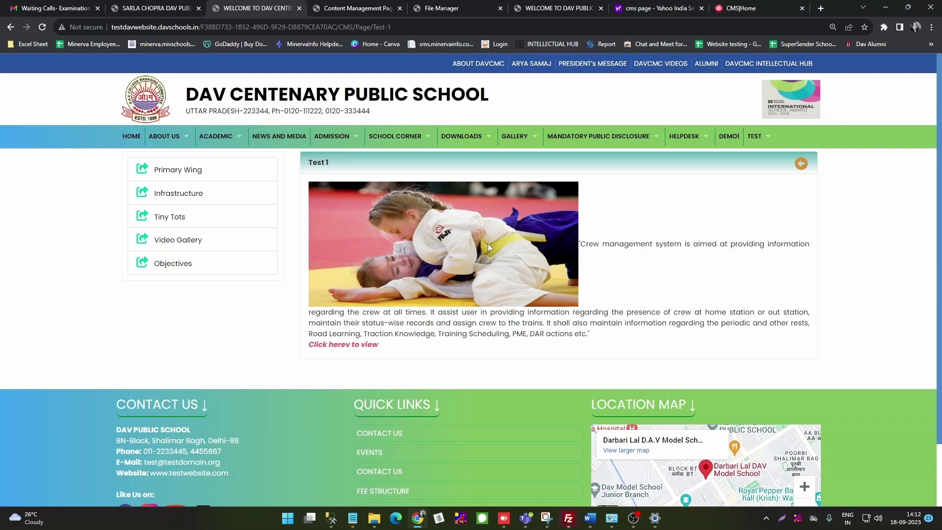
pyautogui.click(352, 347)
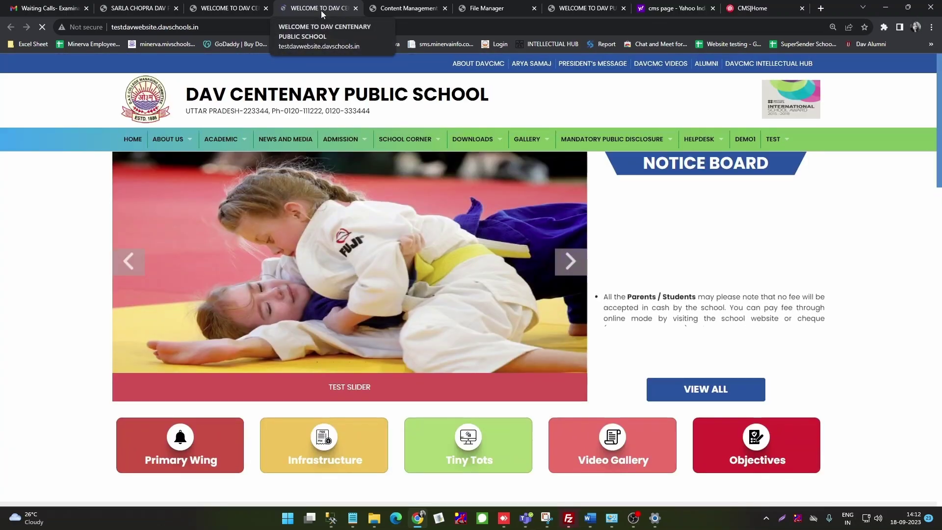
pyautogui.click(356, 8)
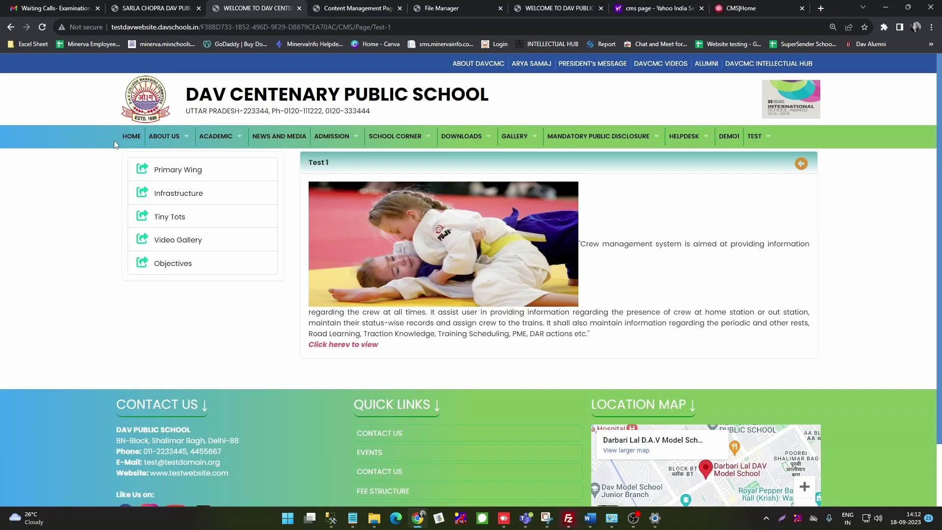
pyautogui.click(131, 140)
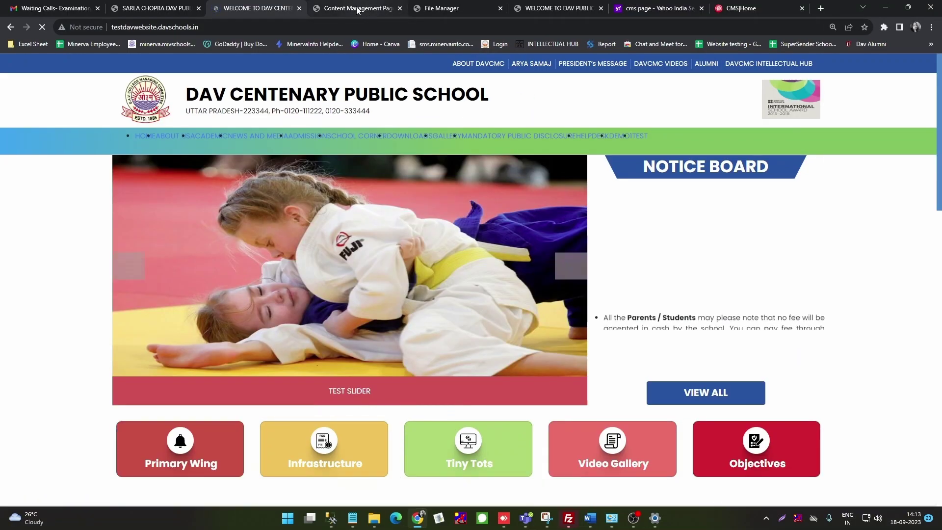
pyautogui.click(358, 9)
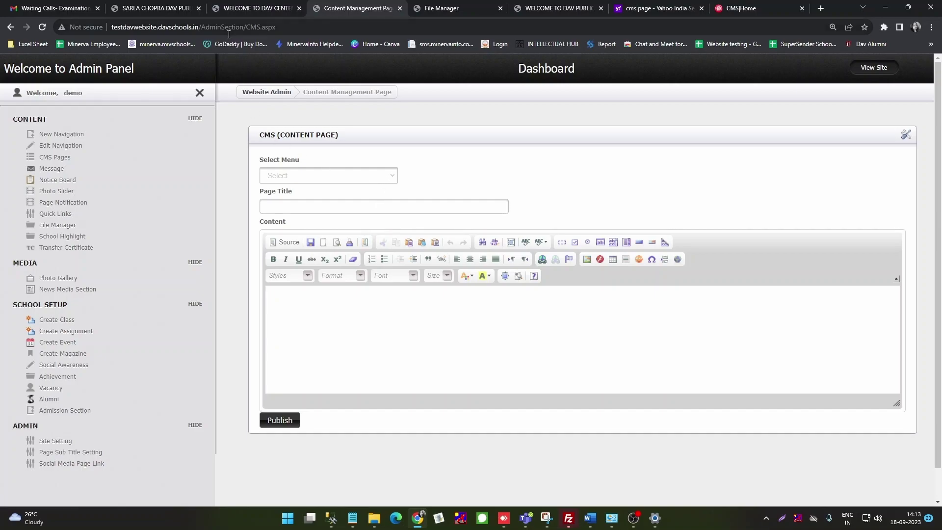
pyautogui.click(255, 9)
pyautogui.moveTo(169, 142)
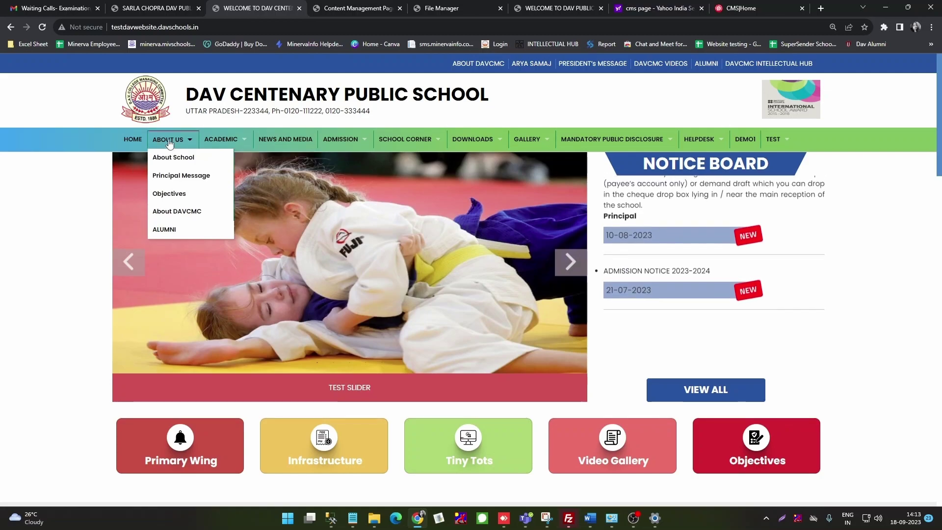
pyautogui.moveTo(172, 162)
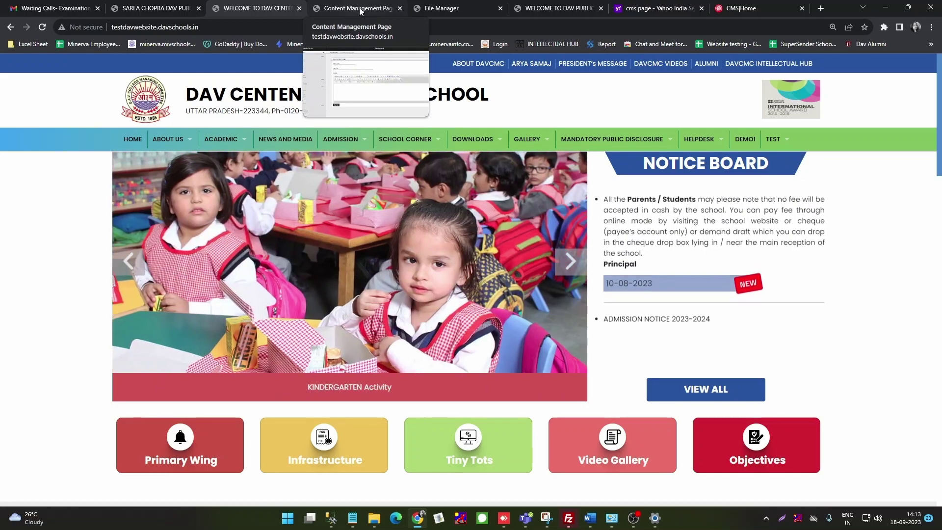
# Step: In the CMS Detail list, open row 11, About School, for editing
pyautogui.click(360, 11)
pyautogui.scroll(4, 427, 217)
pyautogui.scroll(1, 427, 218)
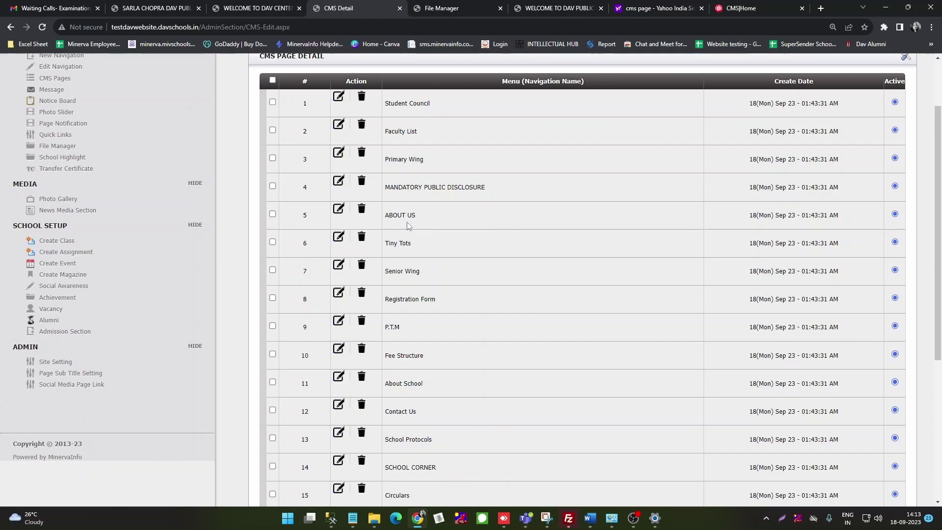
pyautogui.scroll(-1, 408, 223)
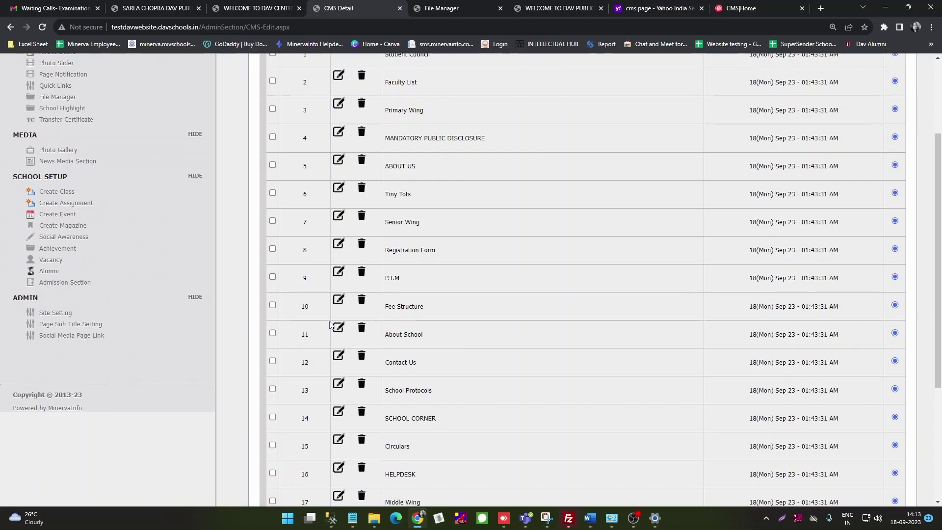
pyautogui.click(339, 328)
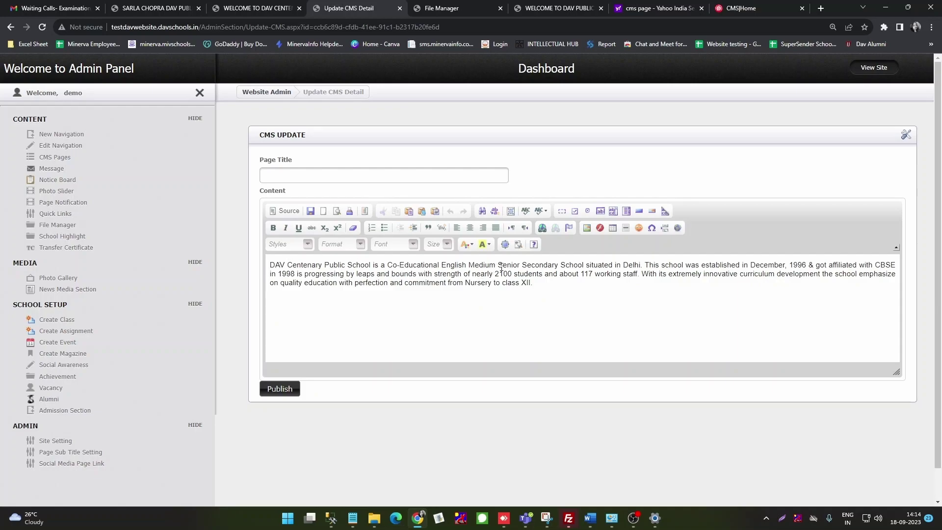
# Step: Bold the opening phrase, 'Delhi' and 'Nursery to class XII' in the About School text
pyautogui.moveTo(584, 265); pyautogui.dragTo(274, 244)
pyautogui.click(273, 227)
pyautogui.click(494, 325)
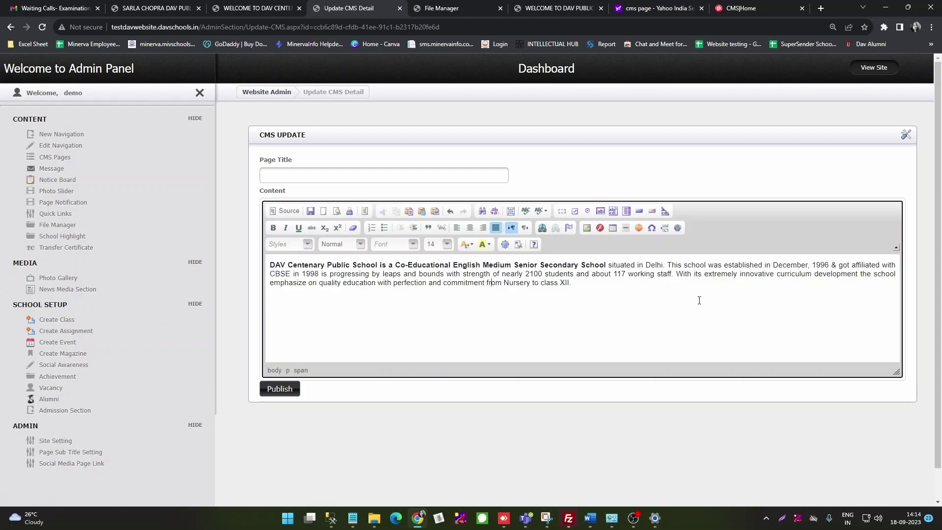
pyautogui.moveTo(662, 265); pyautogui.dragTo(645, 265)
pyautogui.click(273, 228)
pyautogui.click(715, 300)
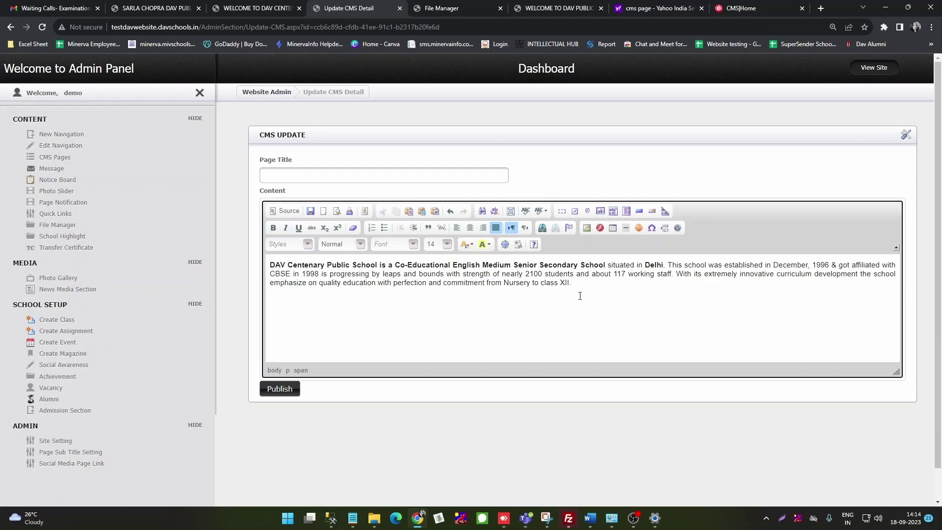
pyautogui.moveTo(571, 283); pyautogui.dragTo(504, 283)
pyautogui.click(273, 228)
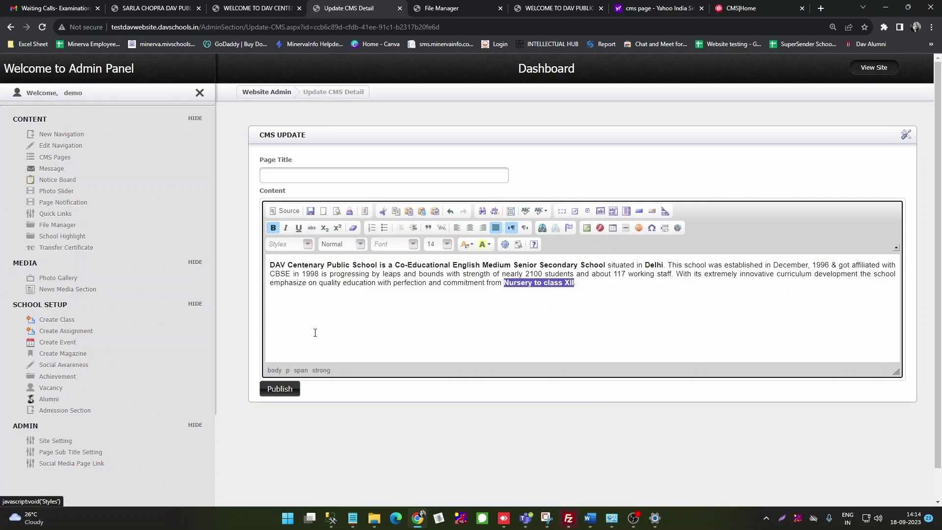
pyautogui.click(571, 308)
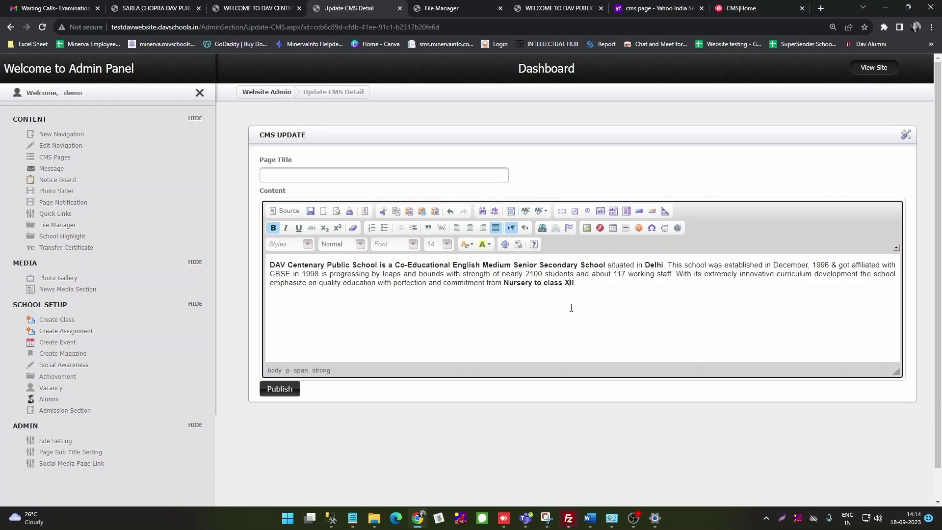
# Step: Publish the About School content, then add blank lines above the description paragraph
pyautogui.scroll(-1, 571, 308)
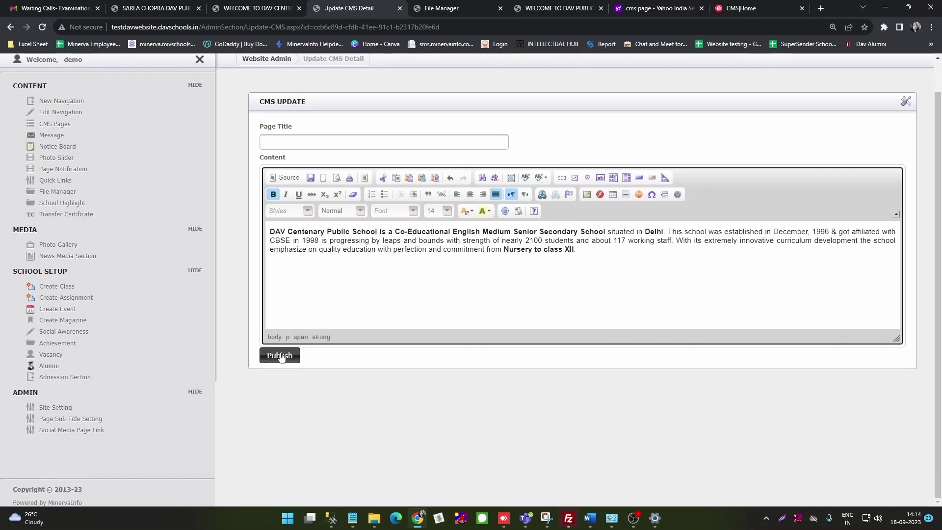
pyautogui.click(280, 356)
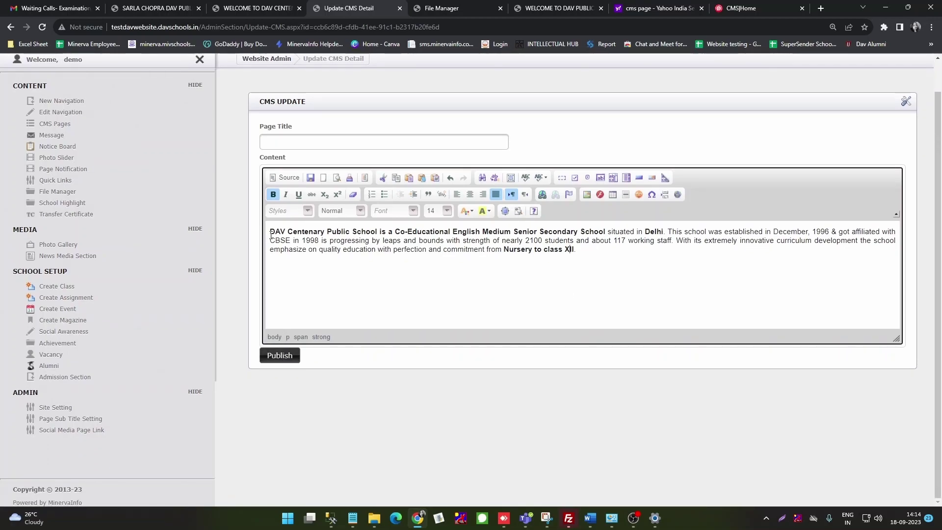
pyautogui.press('Return')
pyautogui.press('Return')
pyautogui.press('Return')
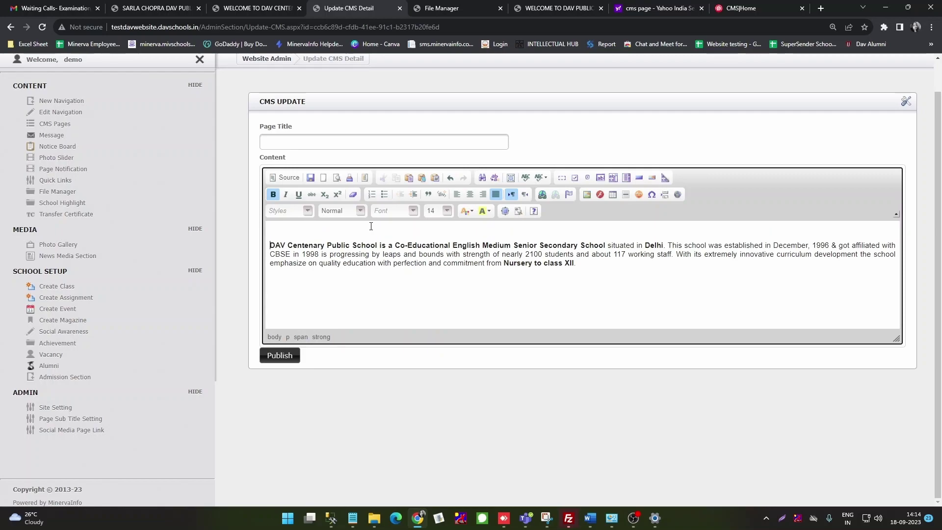
pyautogui.click(278, 241)
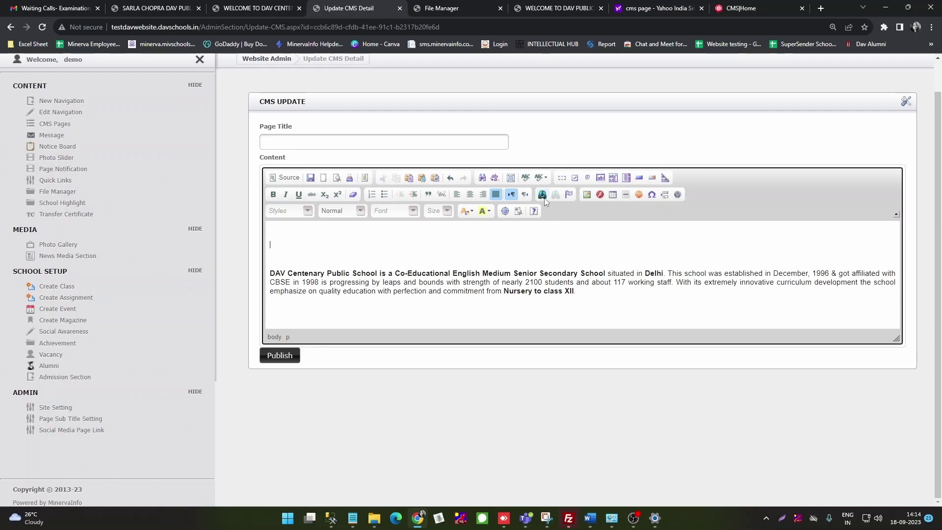
# Step: Open the image dialog, then find and select the uploaded Message image's path in File Manager
pyautogui.click(587, 195)
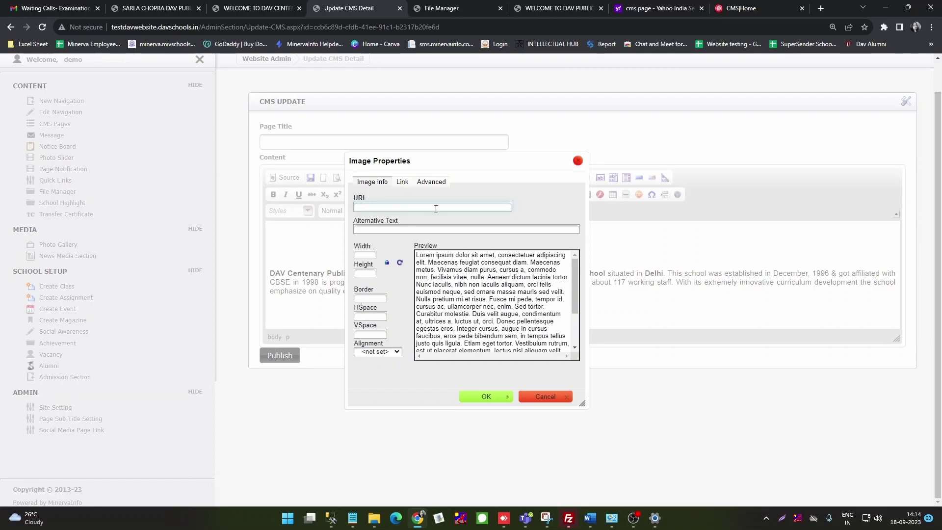
pyautogui.click(451, 9)
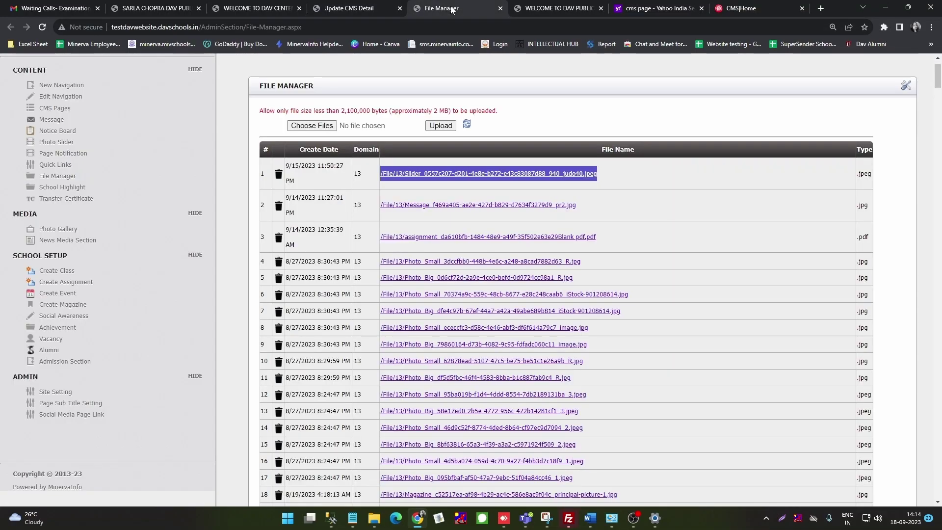
pyautogui.scroll(-2, 587, 365)
pyautogui.scroll(-3, 587, 365)
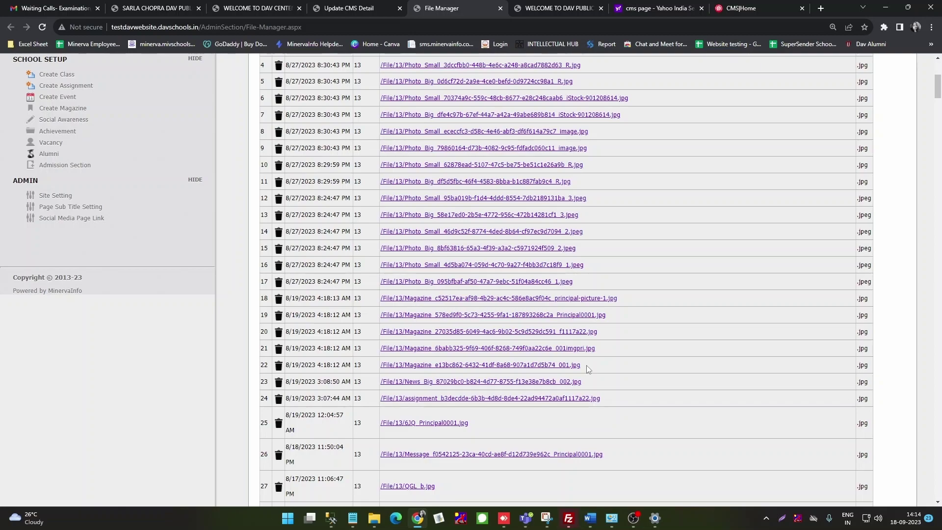
pyautogui.scroll(-2, 587, 367)
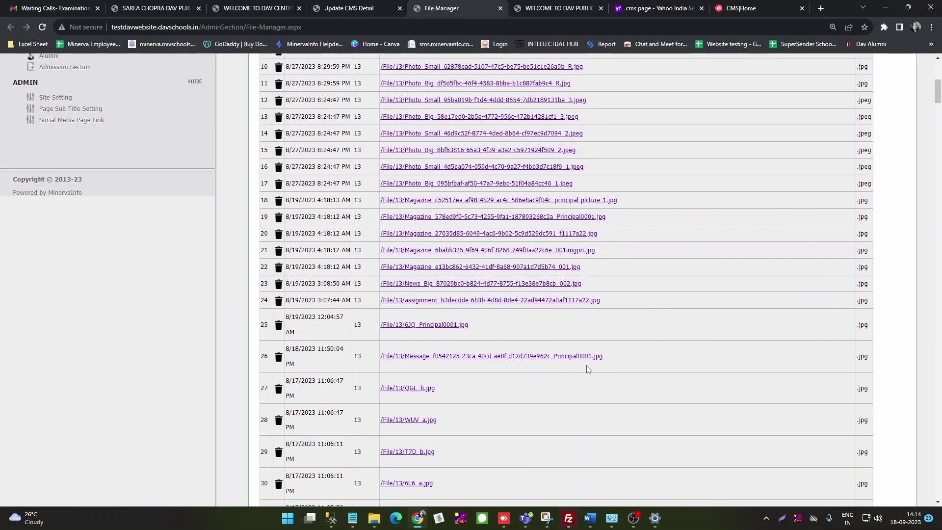
pyautogui.scroll(-3, 588, 368)
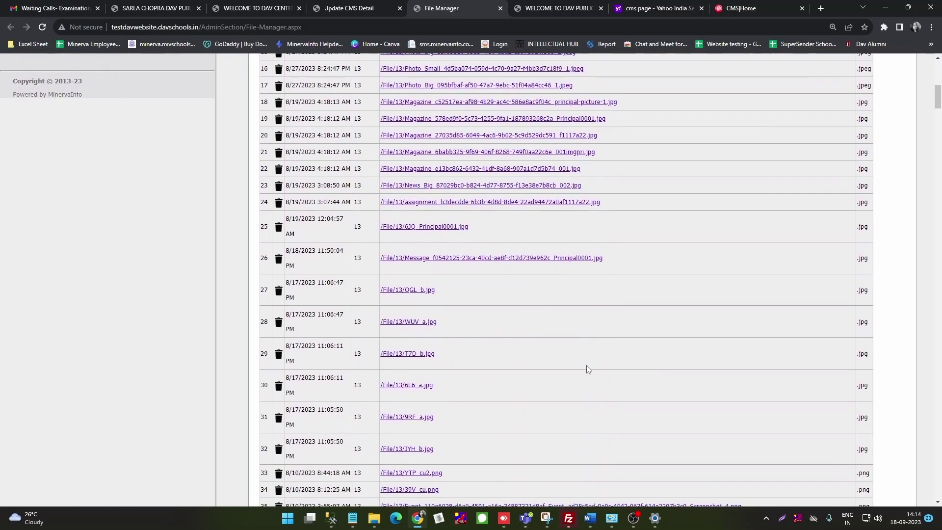
pyautogui.scroll(-4, 588, 369)
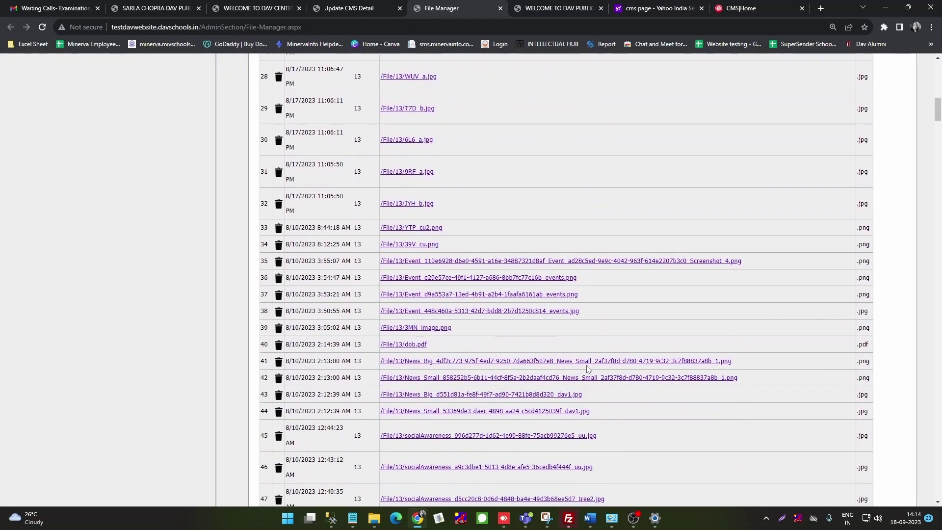
pyautogui.scroll(-4, 588, 369)
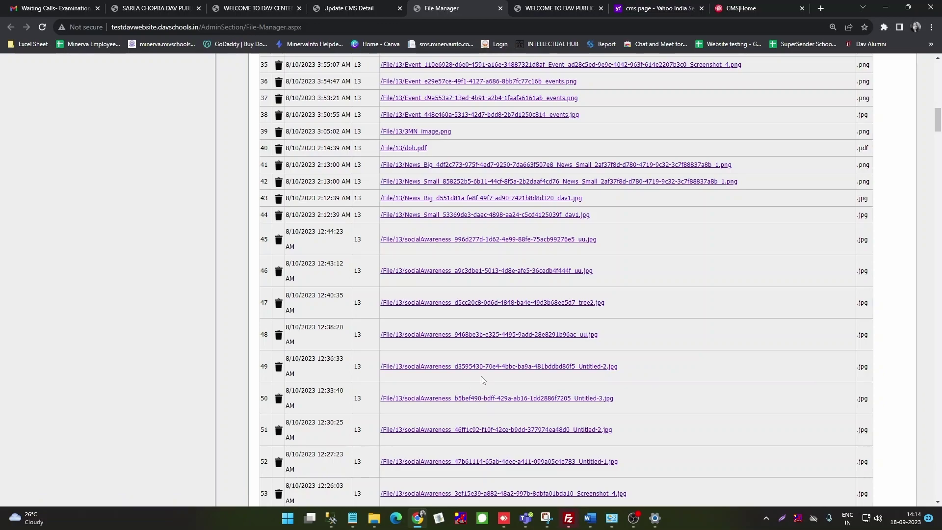
pyautogui.scroll(-2, 481, 376)
pyautogui.scroll(-5, 481, 376)
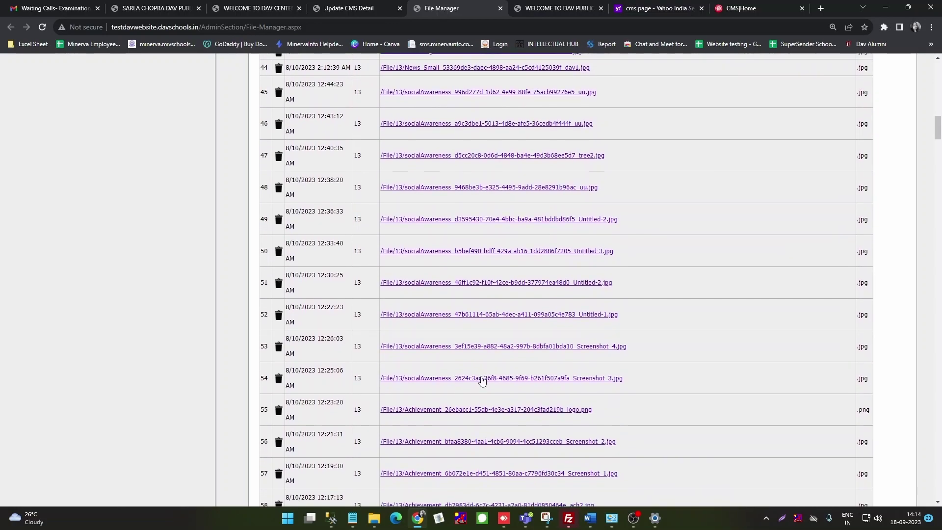
pyautogui.scroll(-4, 482, 380)
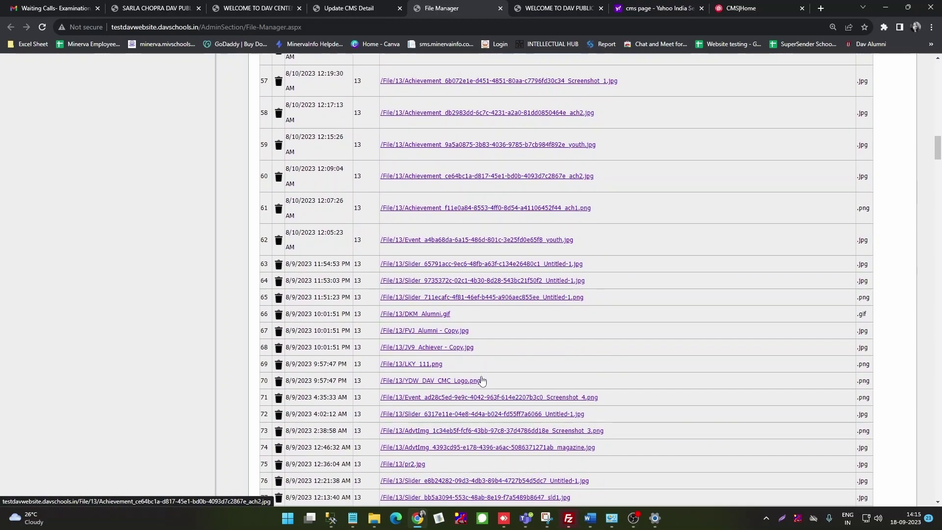
pyautogui.scroll(-3, 482, 380)
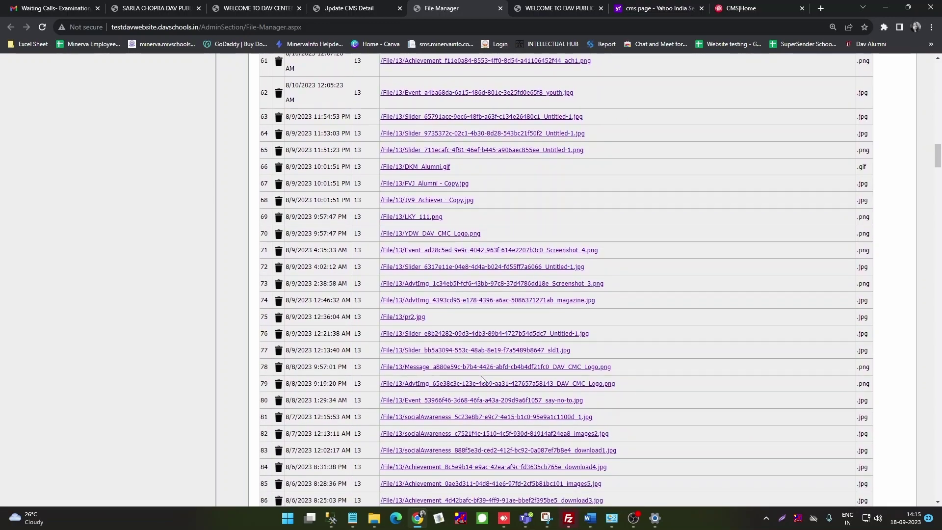
pyautogui.scroll(-3, 482, 379)
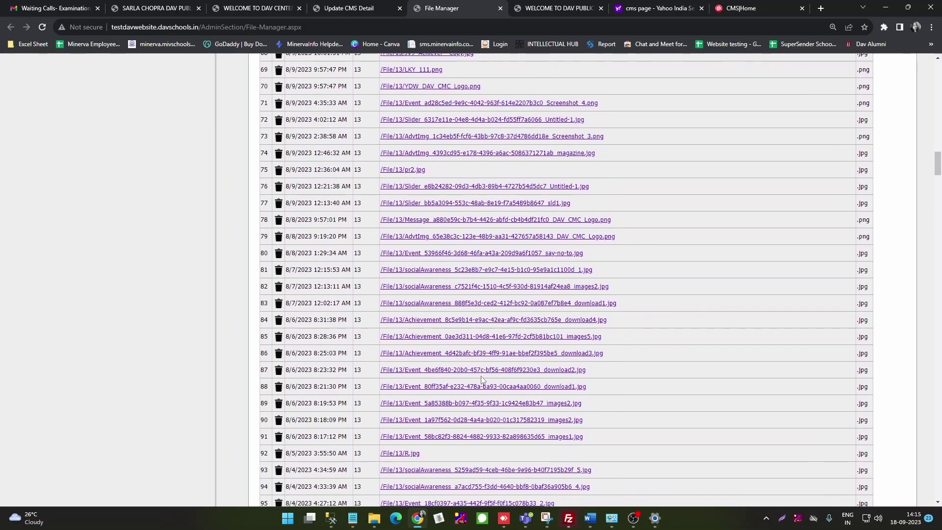
pyautogui.scroll(4, 481, 380)
pyautogui.scroll(20, 481, 380)
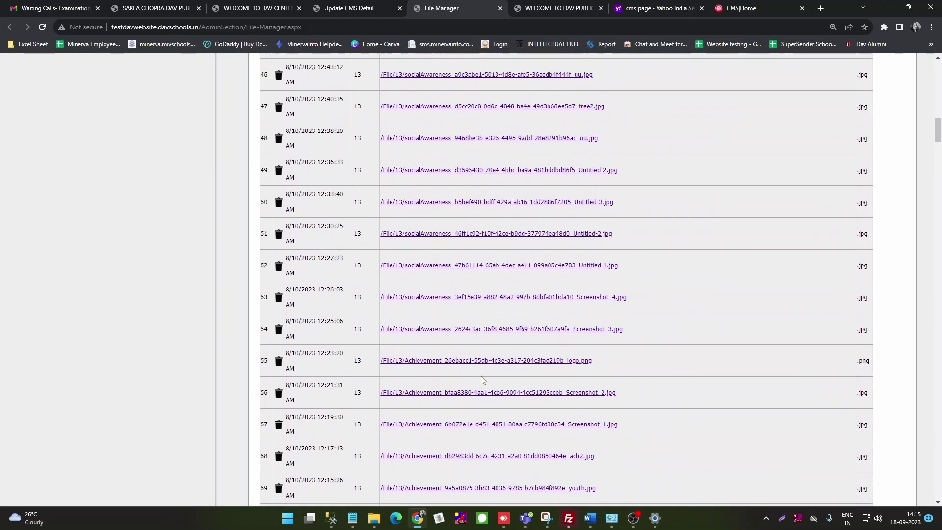
pyautogui.scroll(3, 481, 380)
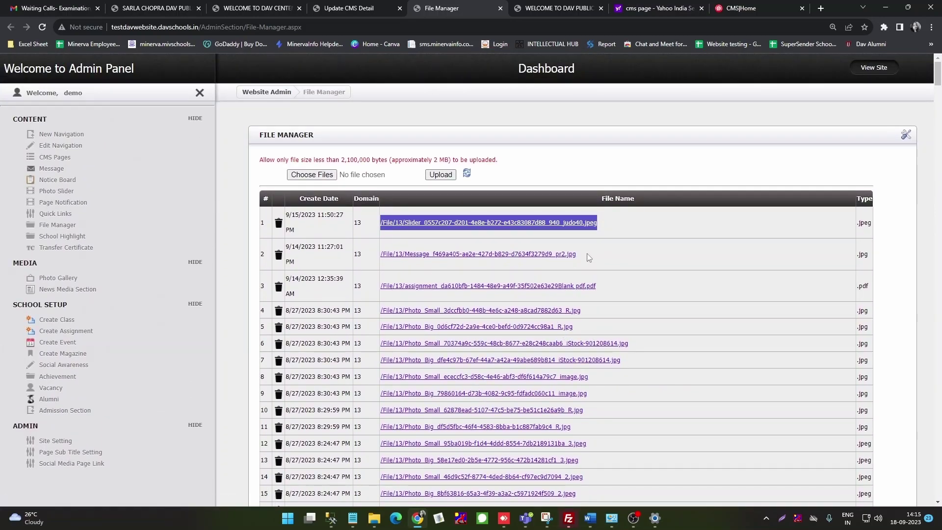
pyautogui.moveTo(579, 258); pyautogui.dragTo(382, 267)
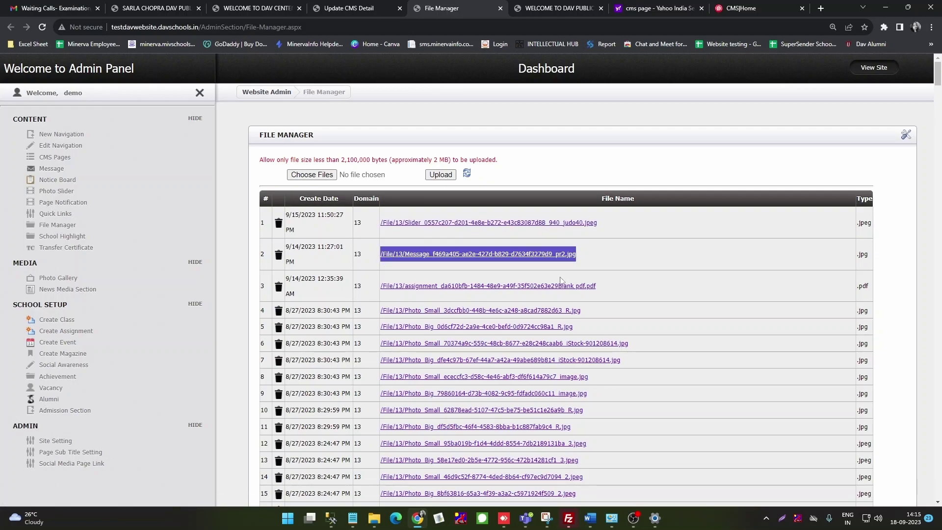
# Step: Paste the Message image path and insert the photo at 395 × 224 above the introduction
pyautogui.click(321, 8)
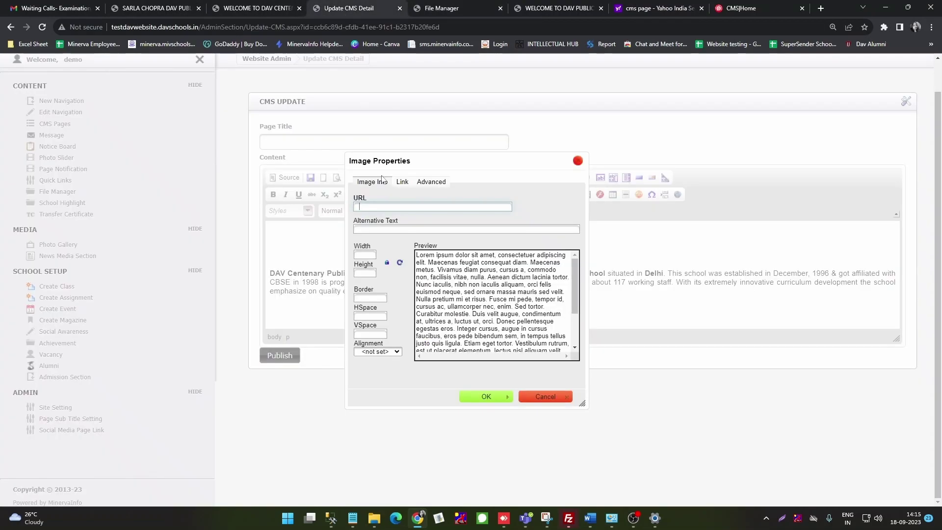
pyautogui.click(380, 207)
pyautogui.hotkey('ctrl', 'v')
pyautogui.click(372, 253)
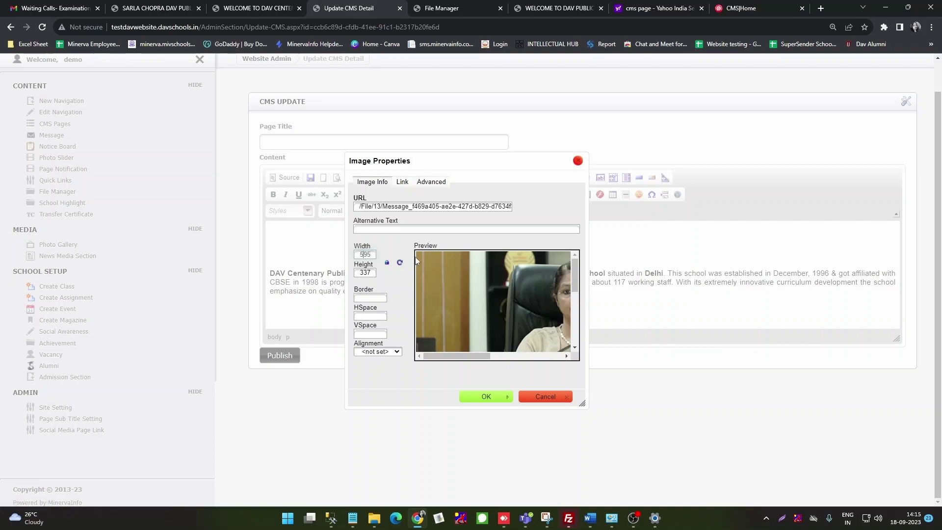
pyautogui.press('BackSpace')
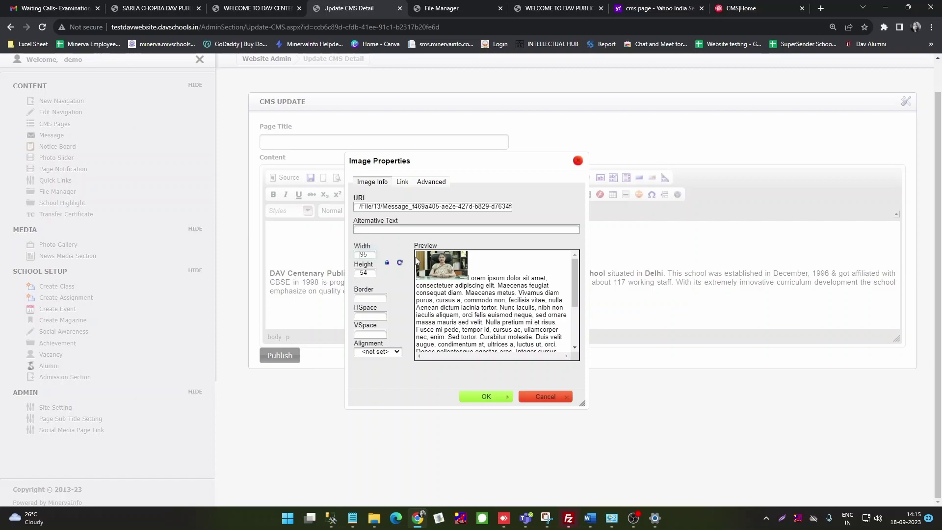
pyautogui.write('3')
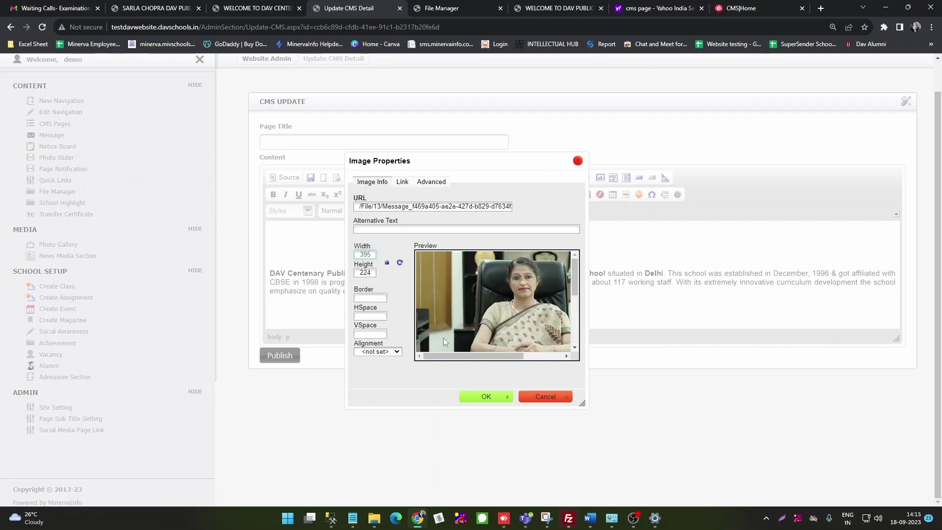
pyautogui.click(480, 396)
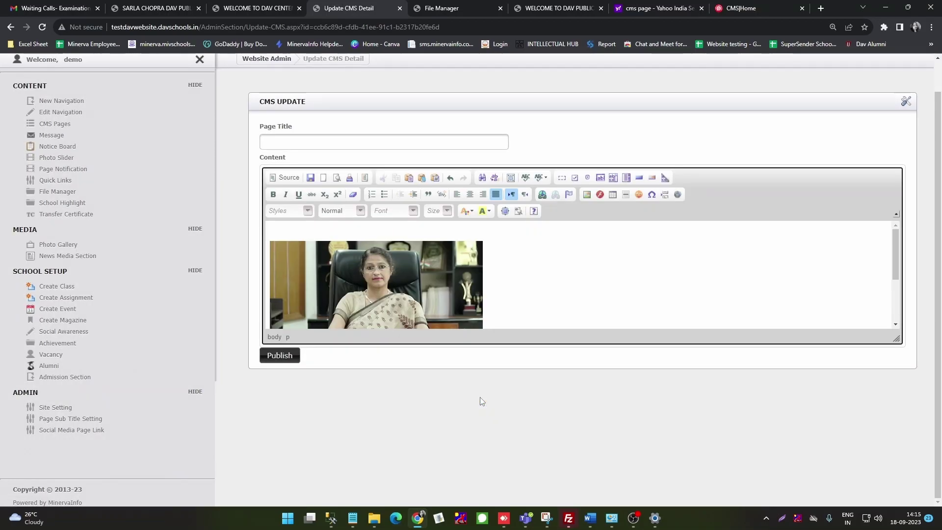
# Step: Publish the updated About School page
pyautogui.scroll(-2, 545, 280)
pyautogui.scroll(1, 451, 299)
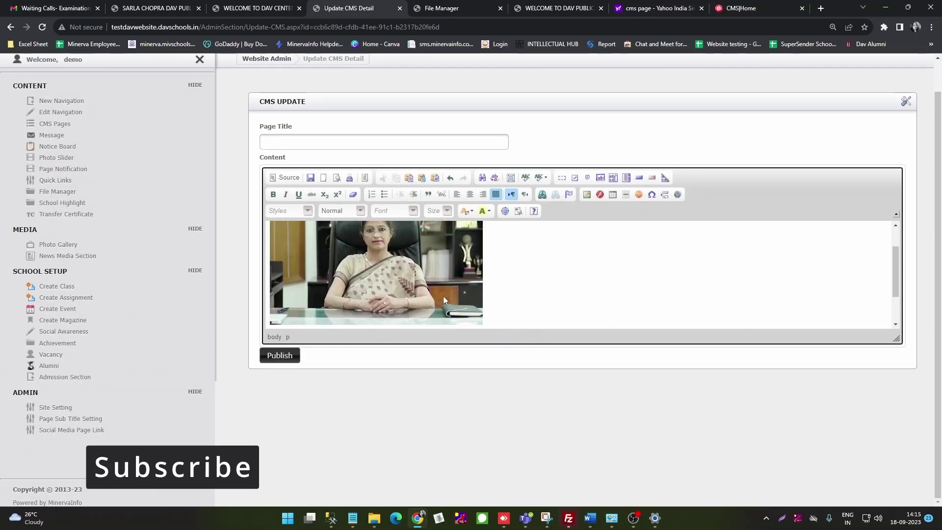
pyautogui.scroll(-1, 521, 271)
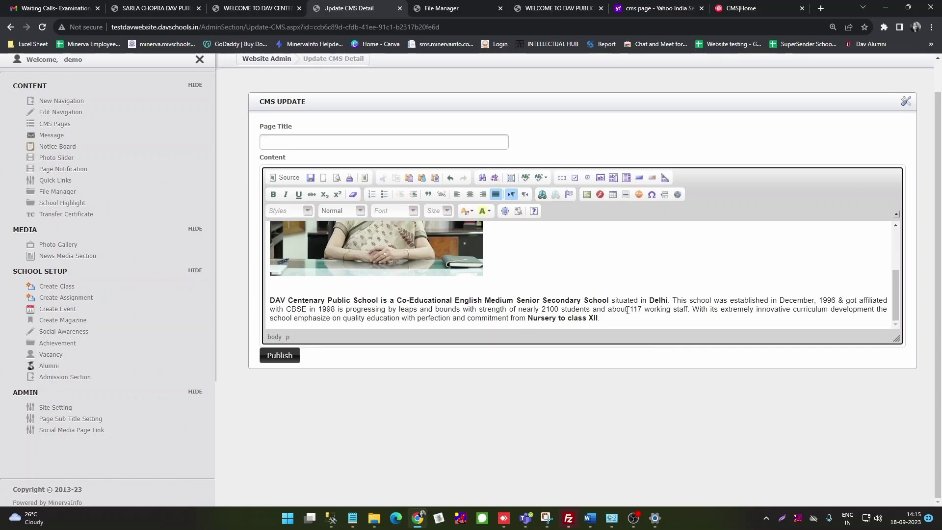
pyautogui.click(286, 359)
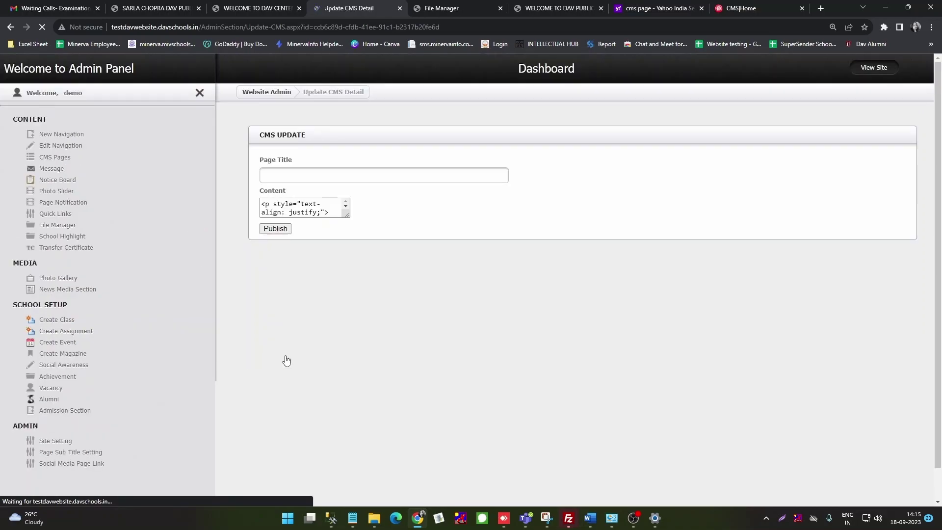
pyautogui.click(526, 303)
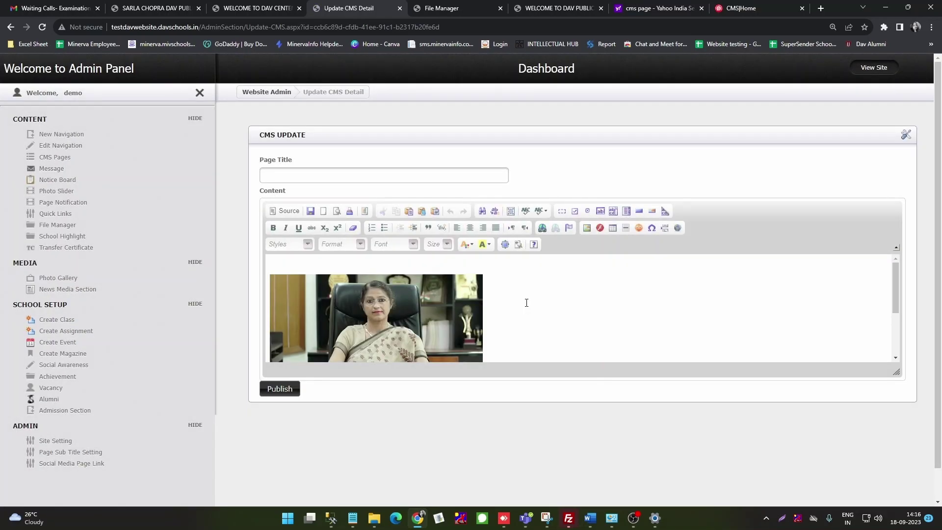
pyautogui.click(249, 9)
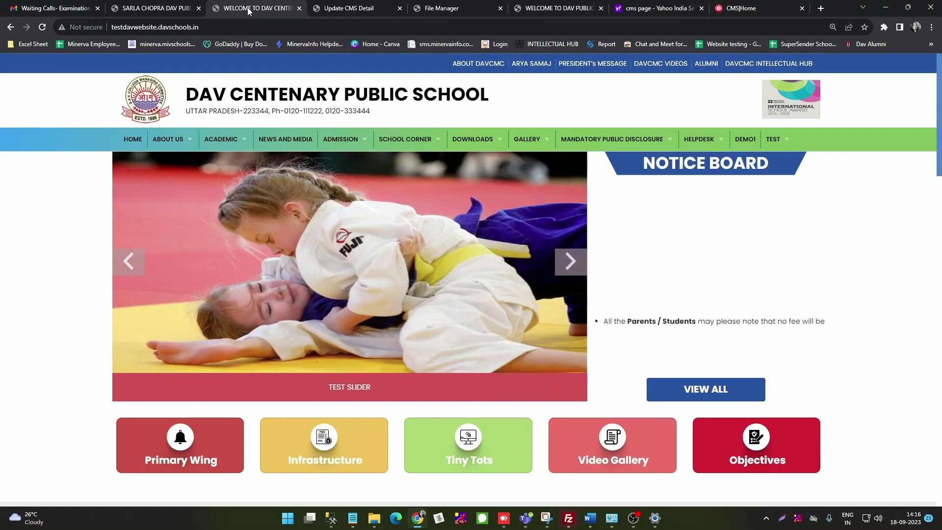
pyautogui.click(42, 27)
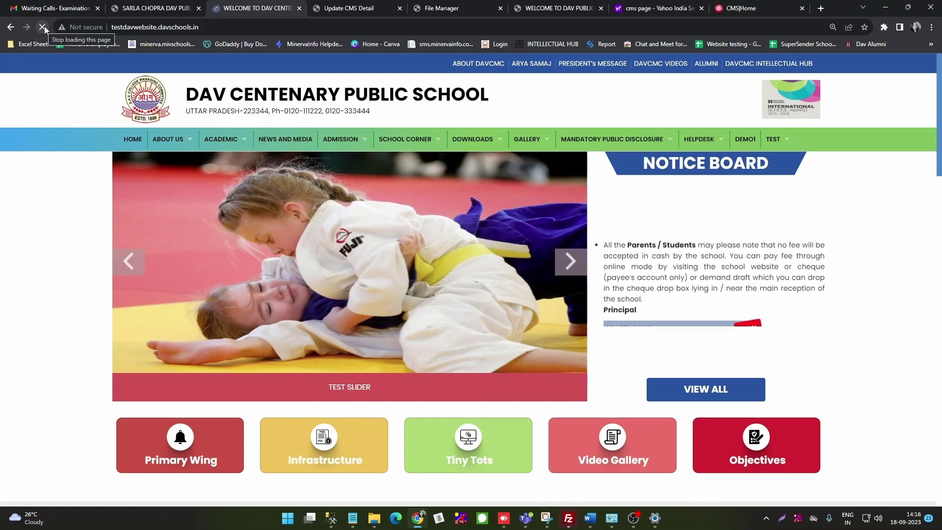
pyautogui.moveTo(168, 158)
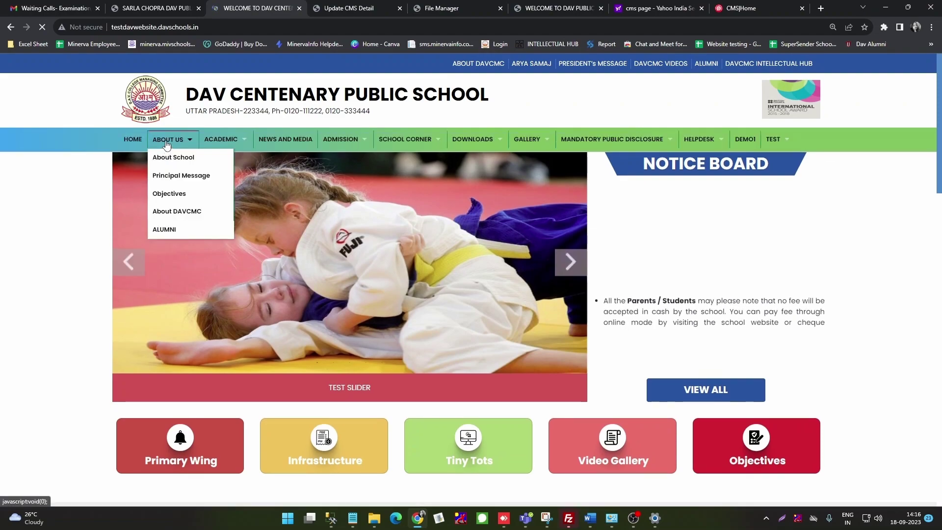
pyautogui.click(167, 160)
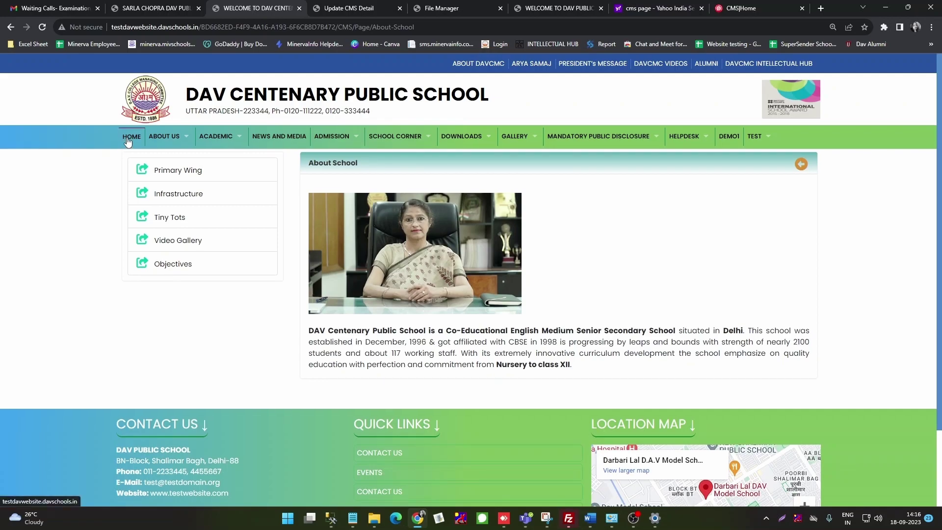
pyautogui.click(338, 10)
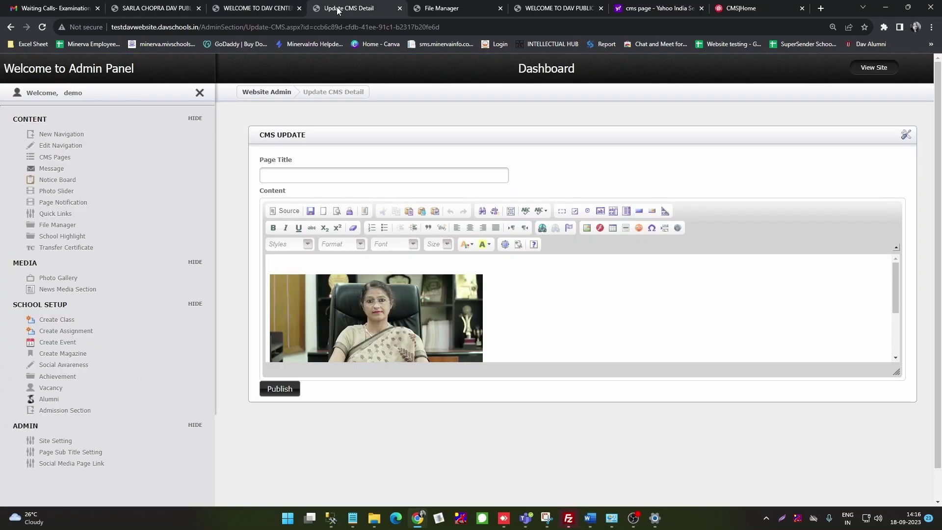
# Step: Open the Message admin page, then view the live school homepage
pyautogui.click(54, 169)
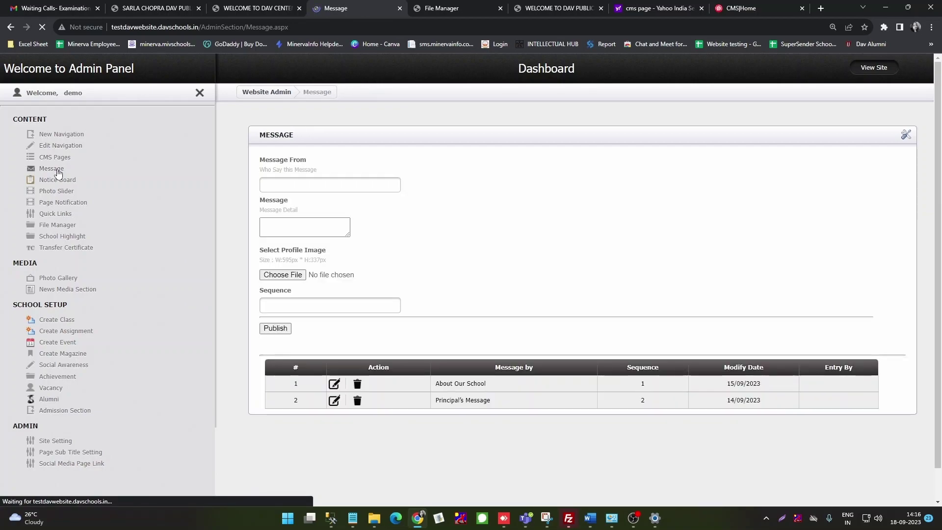
pyautogui.click(258, 9)
pyautogui.click(131, 136)
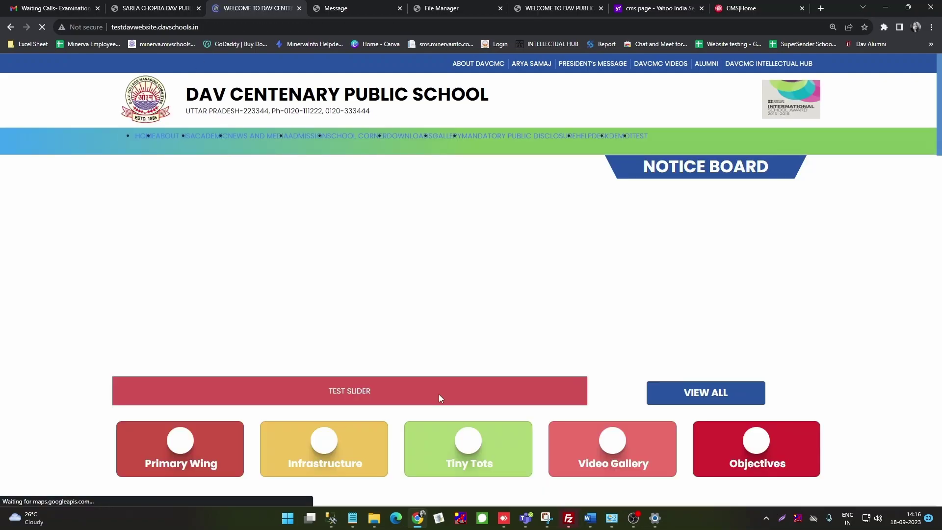
pyautogui.scroll(-3, 407, 349)
pyautogui.scroll(-3, 404, 354)
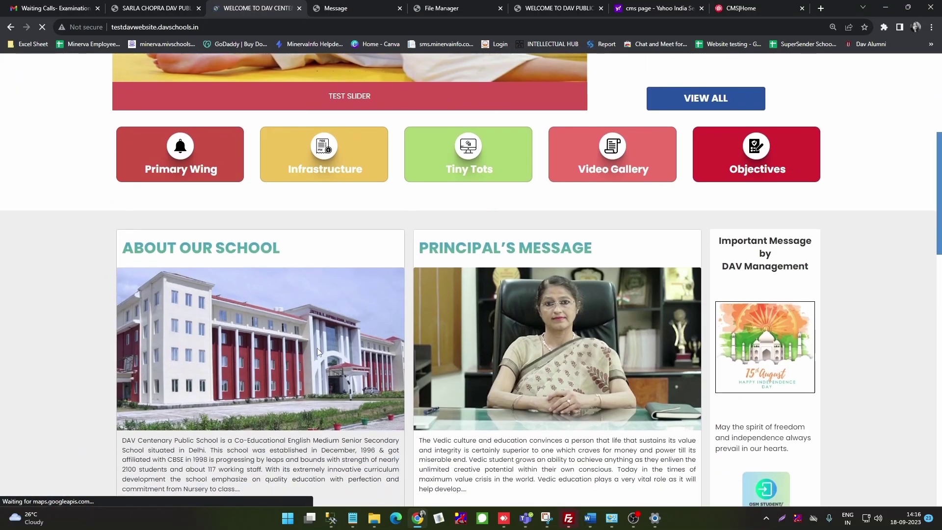
pyautogui.scroll(-2, 211, 367)
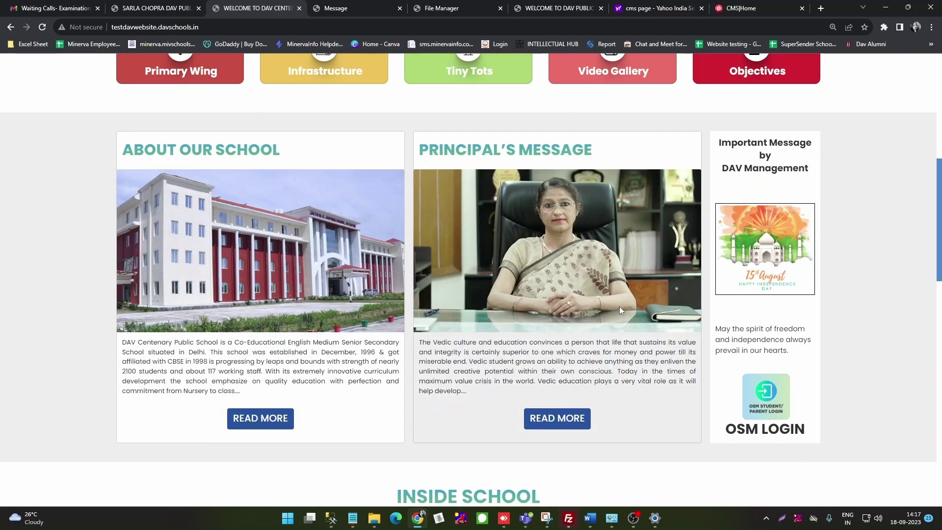
# Step: Return to the admin Message page and bring its entries table into view
pyautogui.click(343, 10)
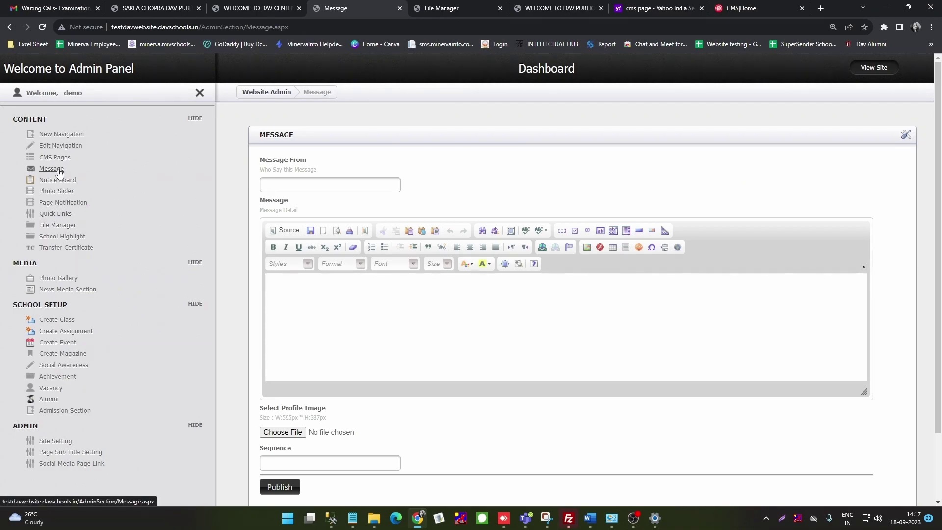
pyautogui.scroll(-2, 350, 332)
pyautogui.scroll(1, 351, 334)
# Step: Set the new message's sender to Our Principal from the saved suggestions
pyautogui.scroll(1, 350, 334)
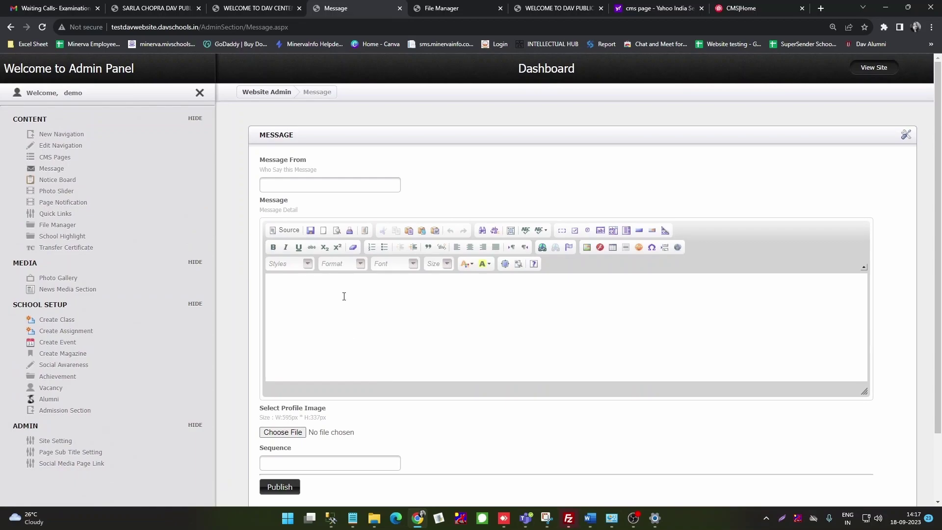
pyautogui.click(271, 185)
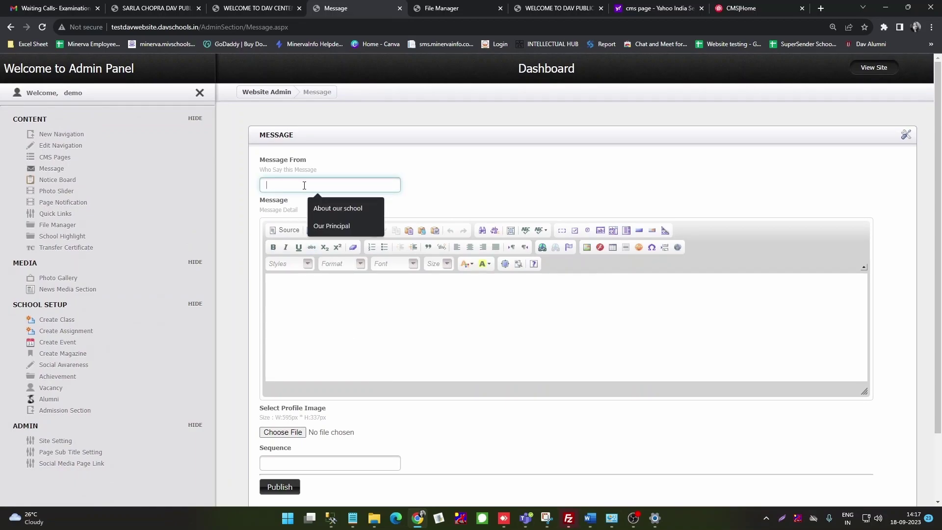
pyautogui.click(327, 227)
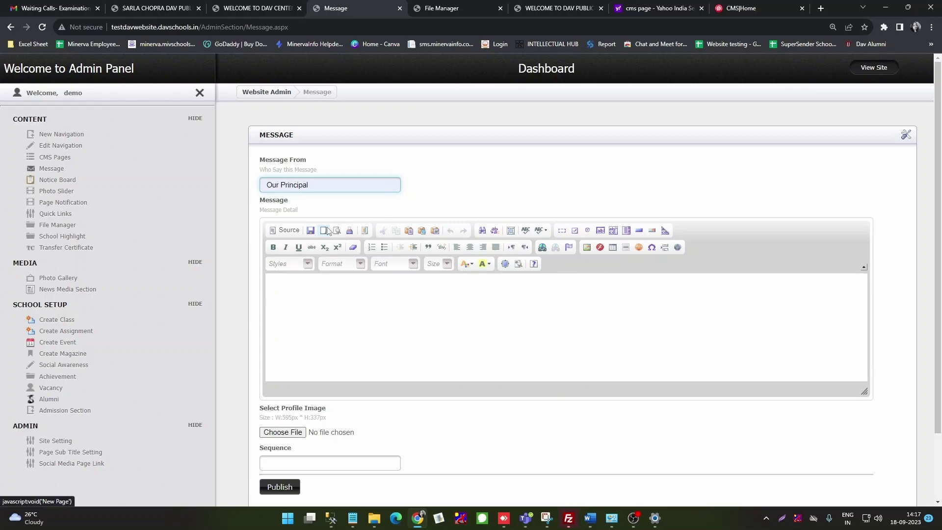
# Step: Open the message body's Image dialog and close it without inserting an image
pyautogui.click(293, 294)
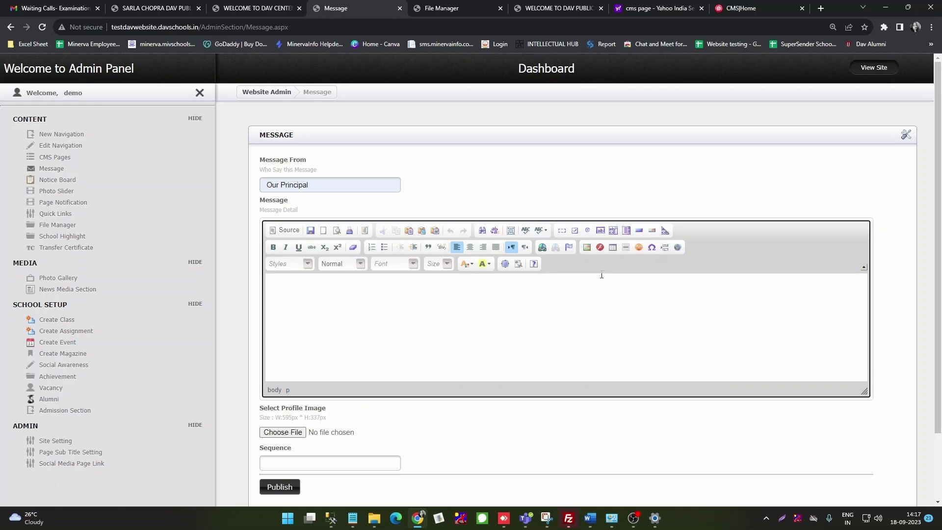
pyautogui.click(587, 248)
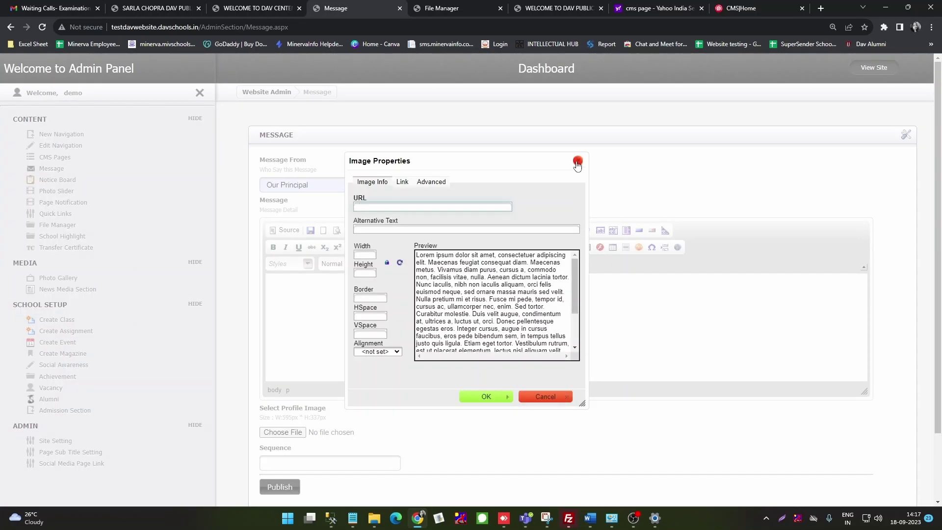
pyautogui.click(578, 162)
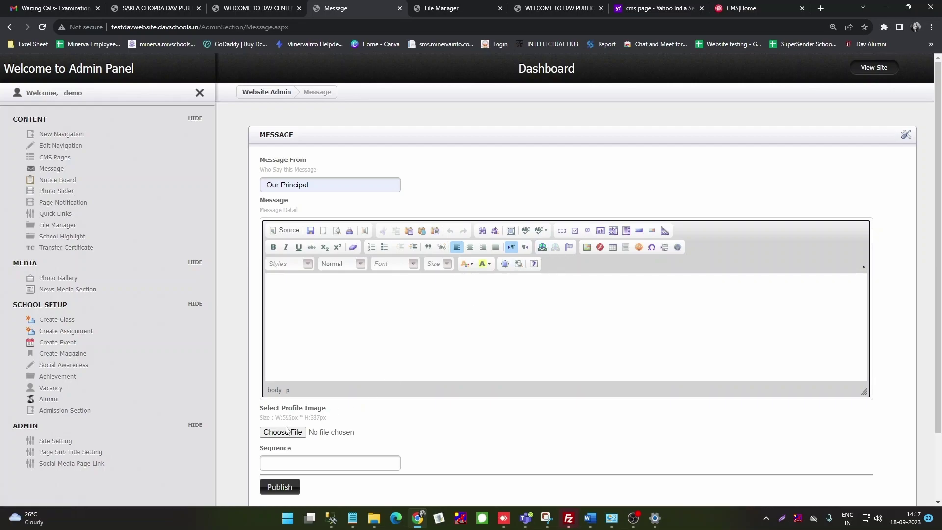
pyautogui.scroll(-1, 397, 368)
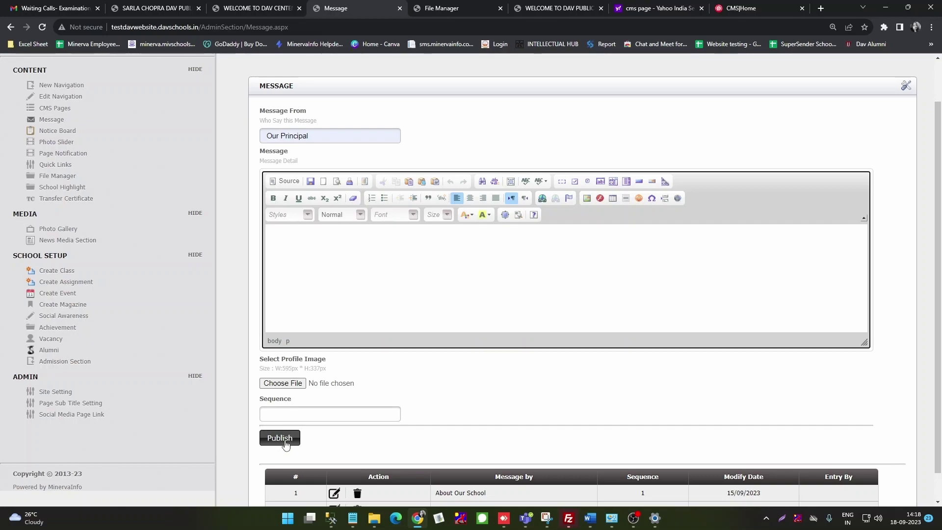
pyautogui.scroll(-1, 451, 443)
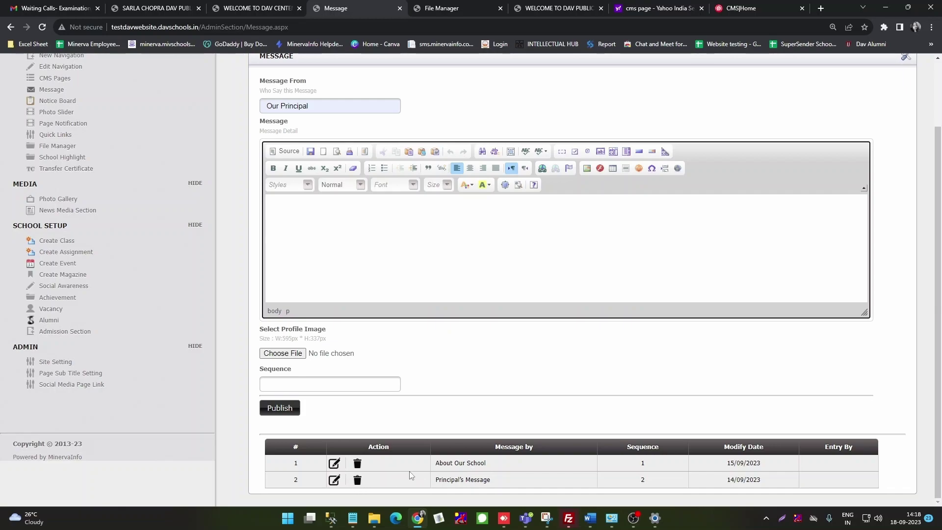
# Step: Load the About Our School message, review its text and sequence 1, then go to Notice Board
pyautogui.click(334, 467)
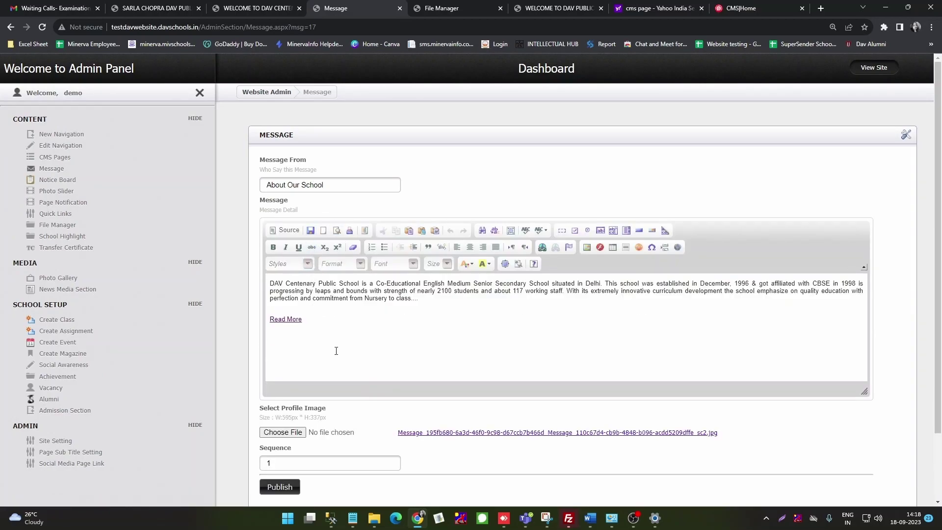
pyautogui.scroll(-3, 336, 350)
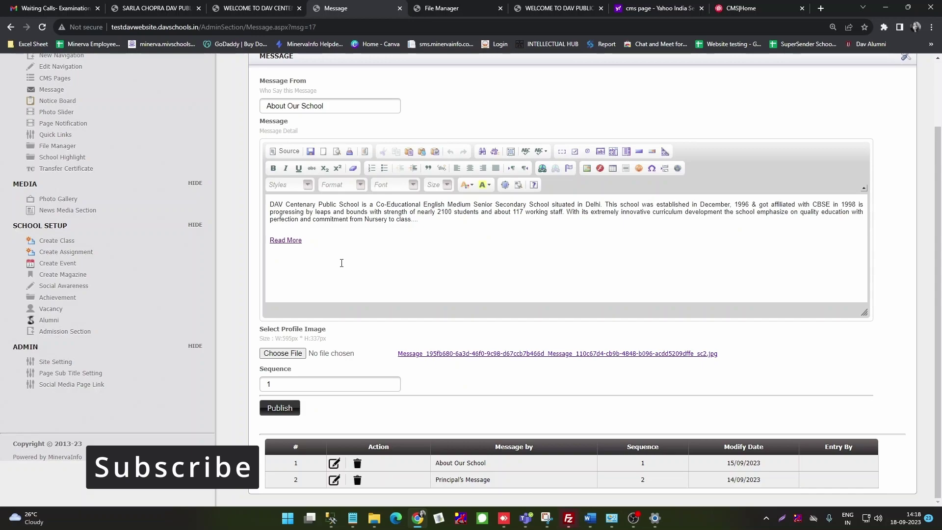
pyautogui.scroll(1, 341, 263)
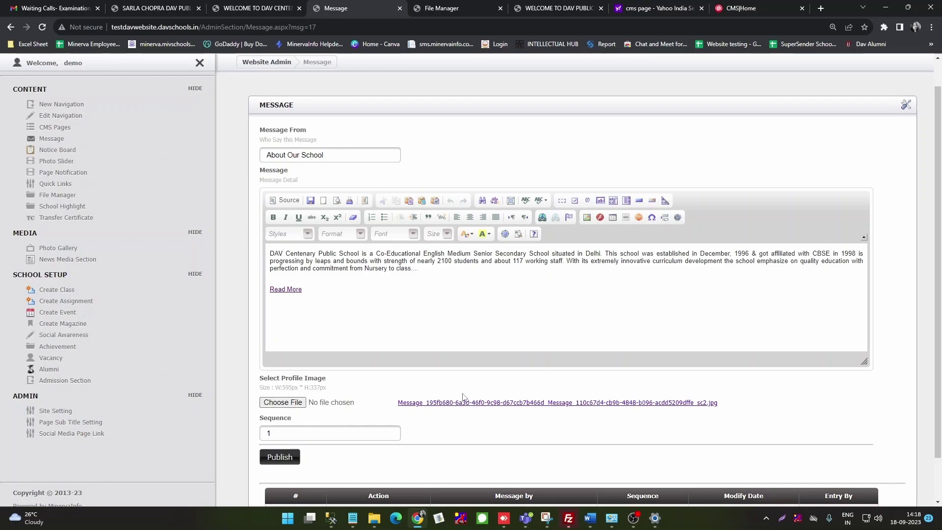
pyautogui.scroll(-1, 300, 468)
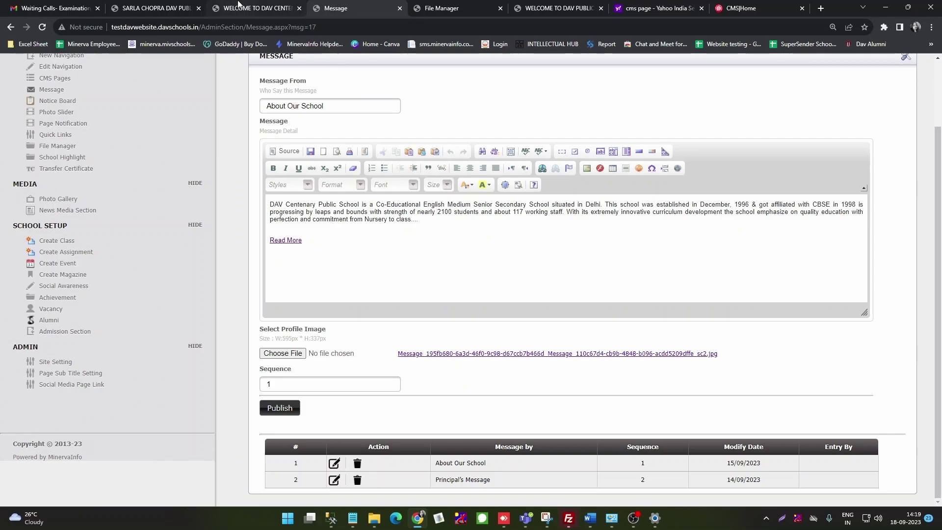
pyautogui.moveTo(240, 8)
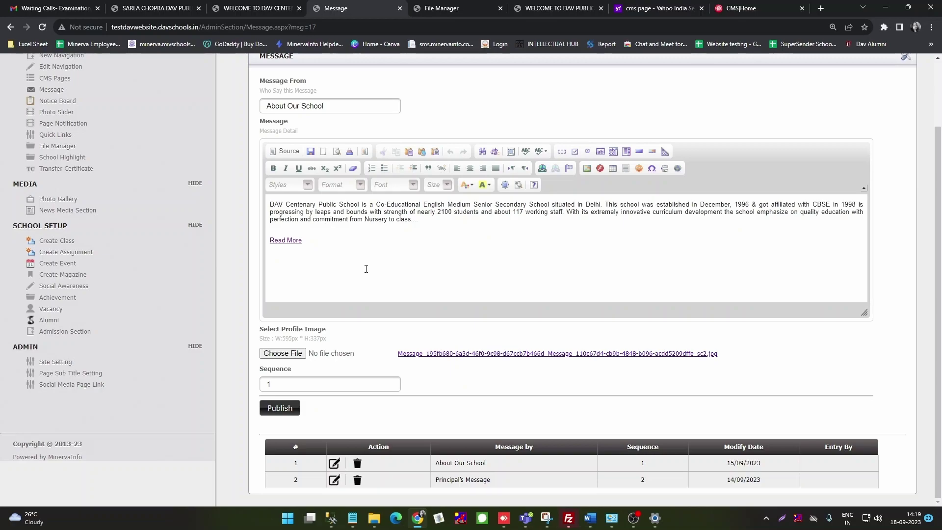
pyautogui.scroll(1, 366, 269)
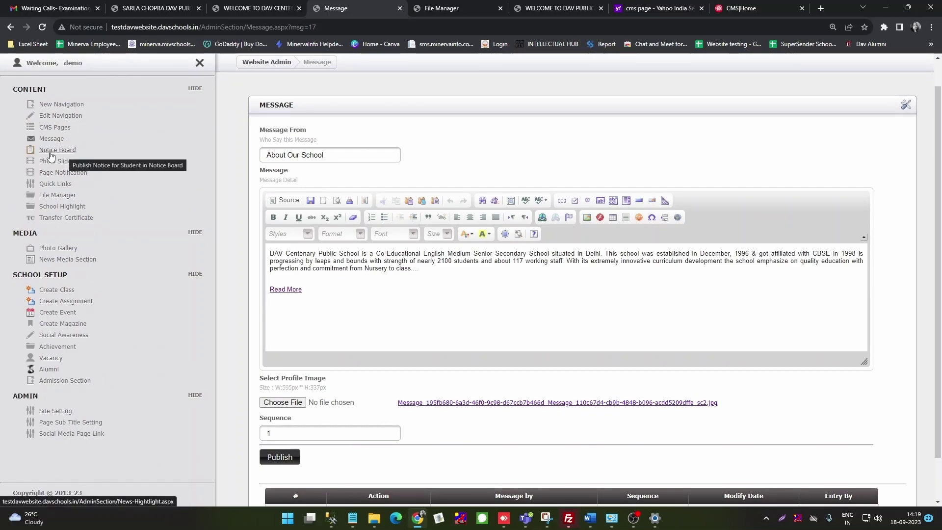
pyautogui.click(52, 150)
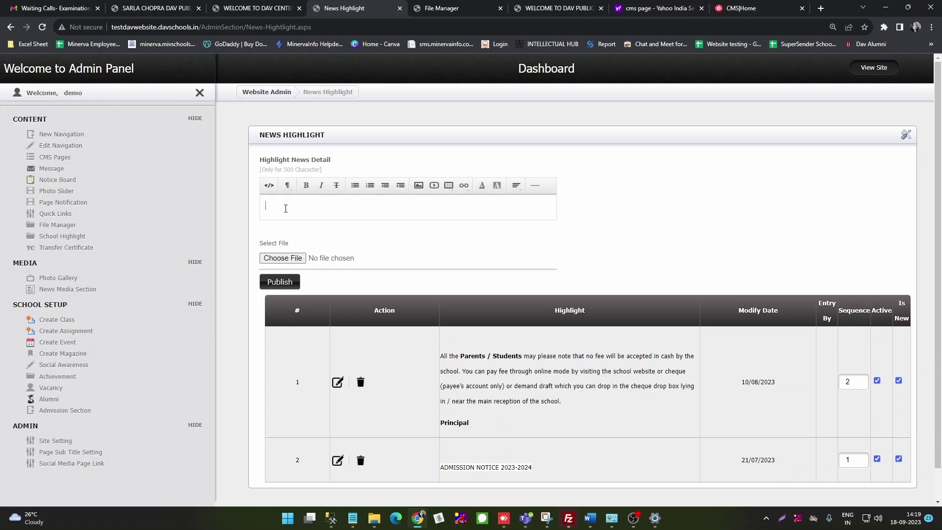
# Step: Create a TEST 3 news highlight with IMG_20230418_062242_989.jpg attached and publish it
pyautogui.write('TEST 3')
pyautogui.click(281, 259)
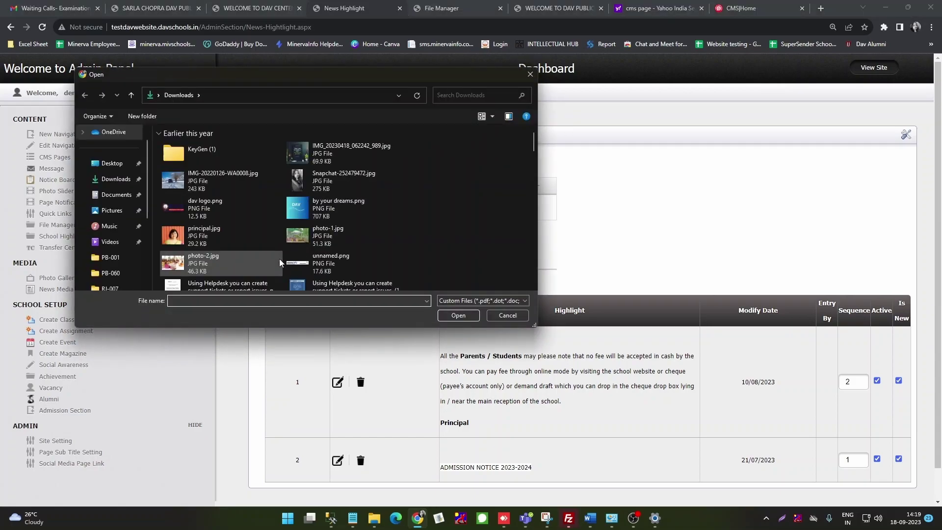
pyautogui.click(331, 150)
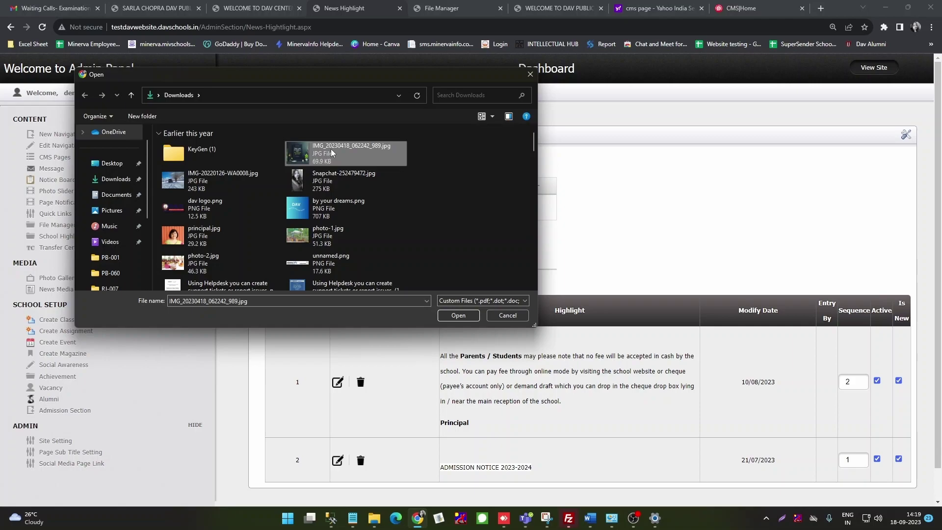
pyautogui.click(464, 316)
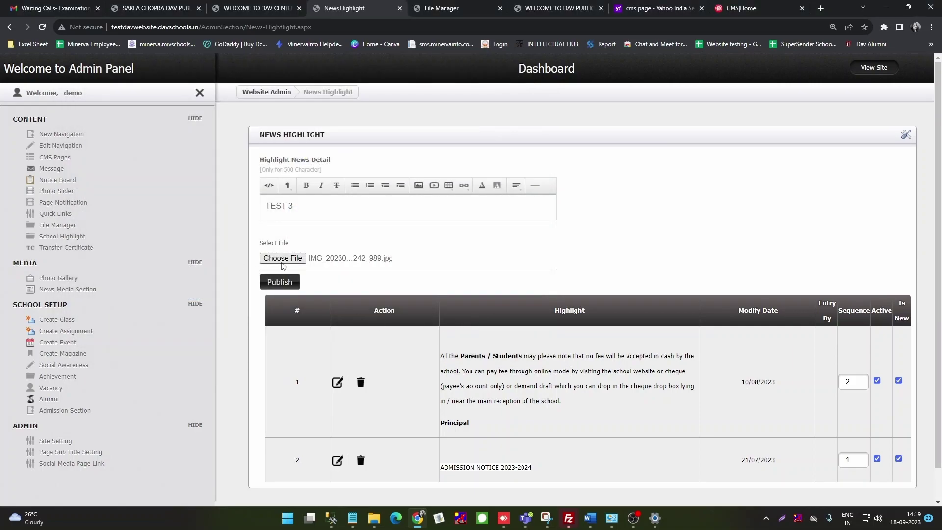
pyautogui.click(287, 287)
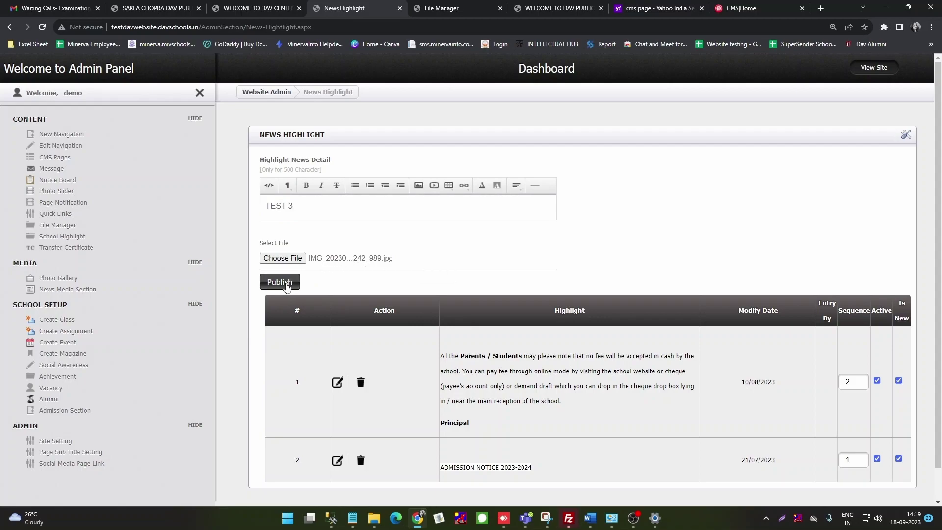
pyautogui.click(287, 287)
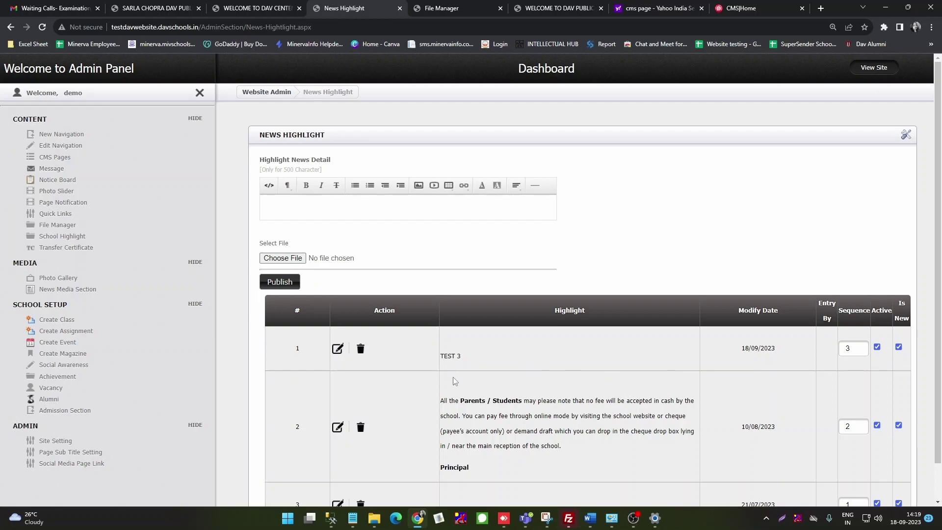
pyautogui.click(253, 7)
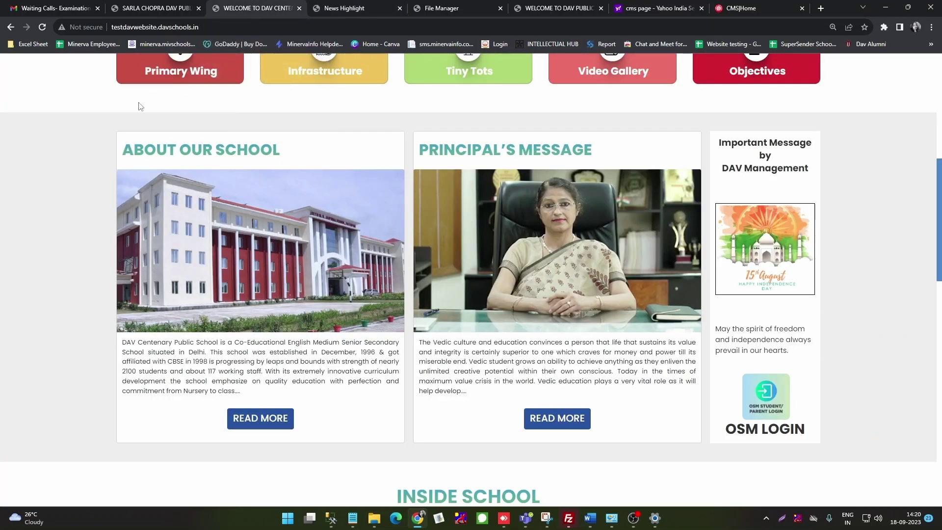
pyautogui.scroll(8, 93, 120)
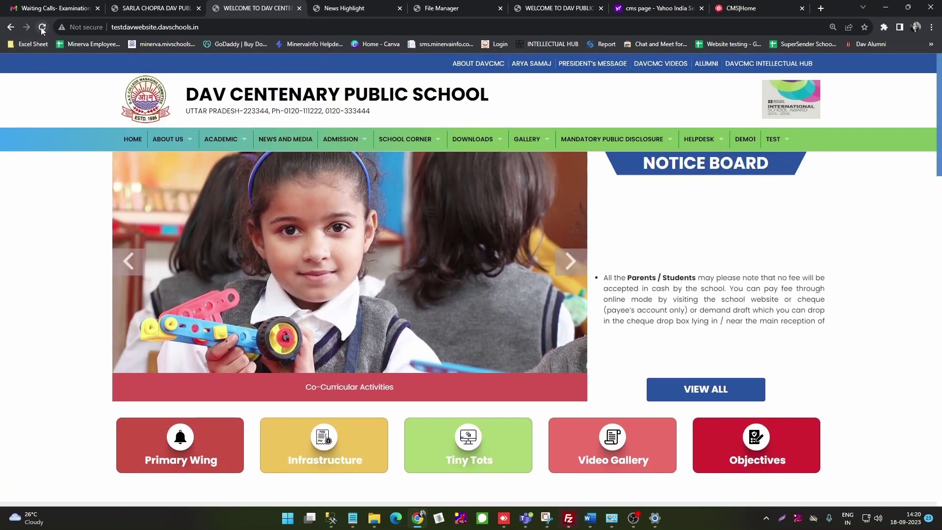
pyautogui.click(42, 29)
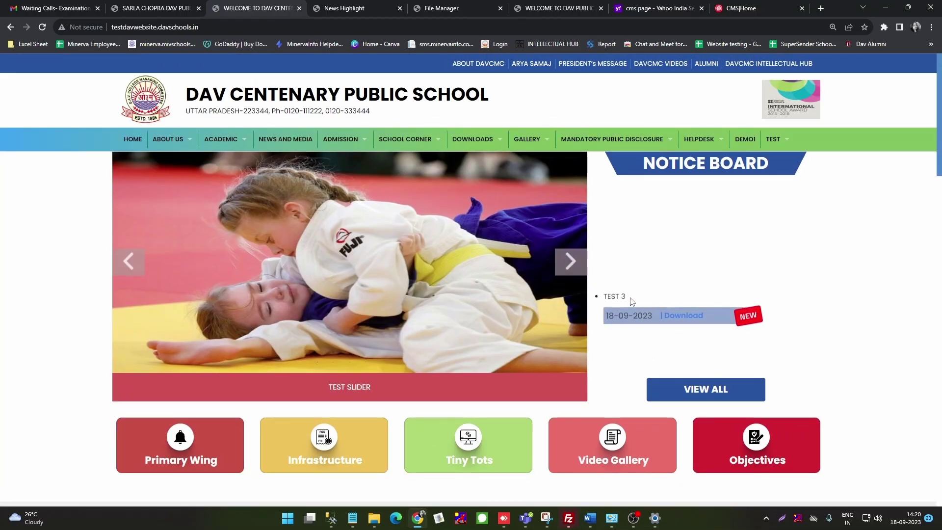
pyautogui.scroll(-1, 632, 302)
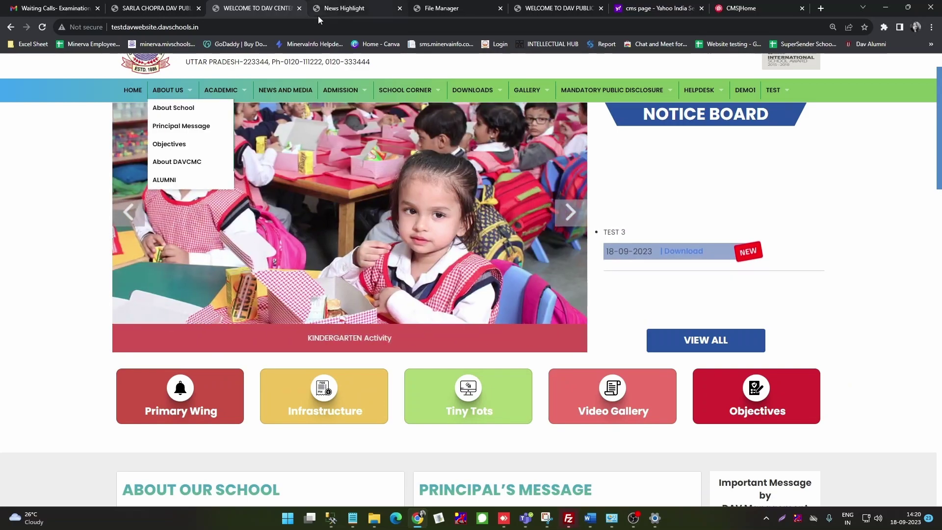
pyautogui.click(358, 9)
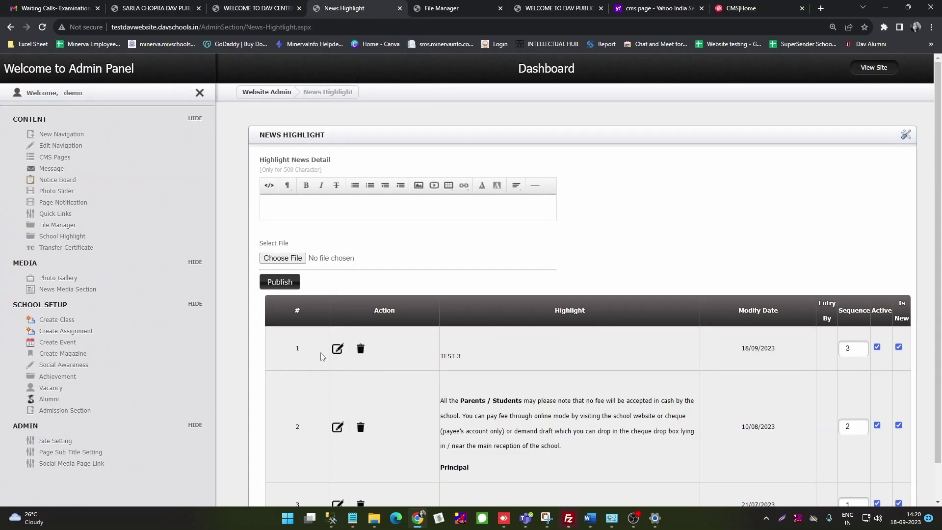
# Step: Re-save the fee notice highlight with Update Publish Highlight
pyautogui.scroll(-2, 595, 386)
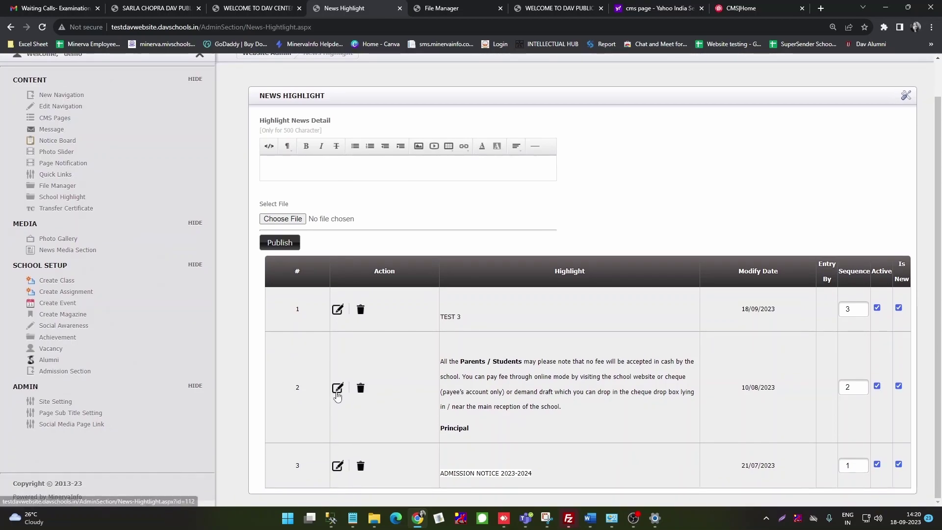
pyautogui.click(337, 389)
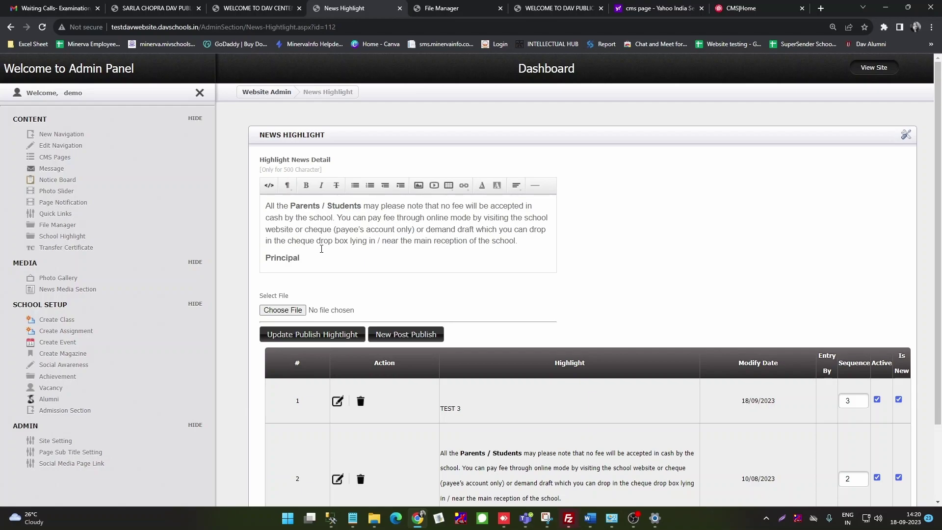
pyautogui.click(319, 344)
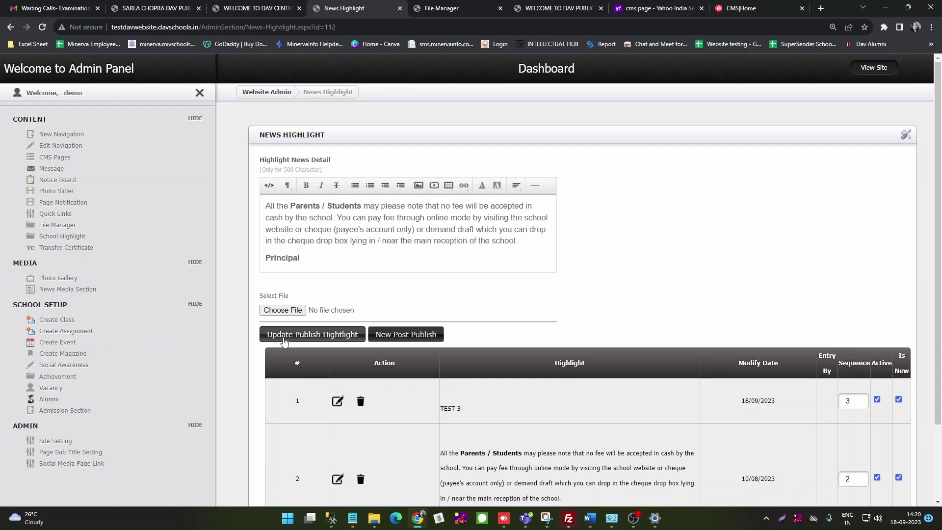
pyautogui.click(301, 339)
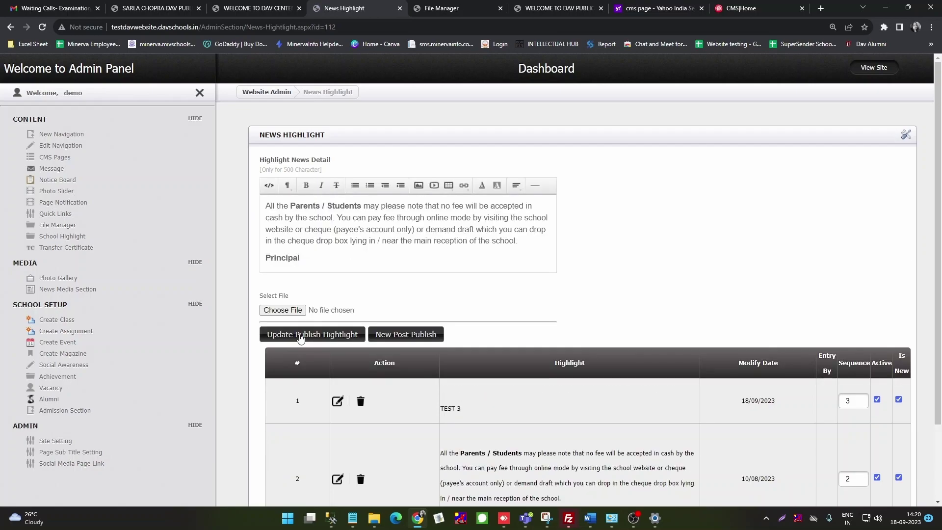
# Step: Delete the TEST 3 highlight and confirm the deletion
pyautogui.scroll(-2, 374, 442)
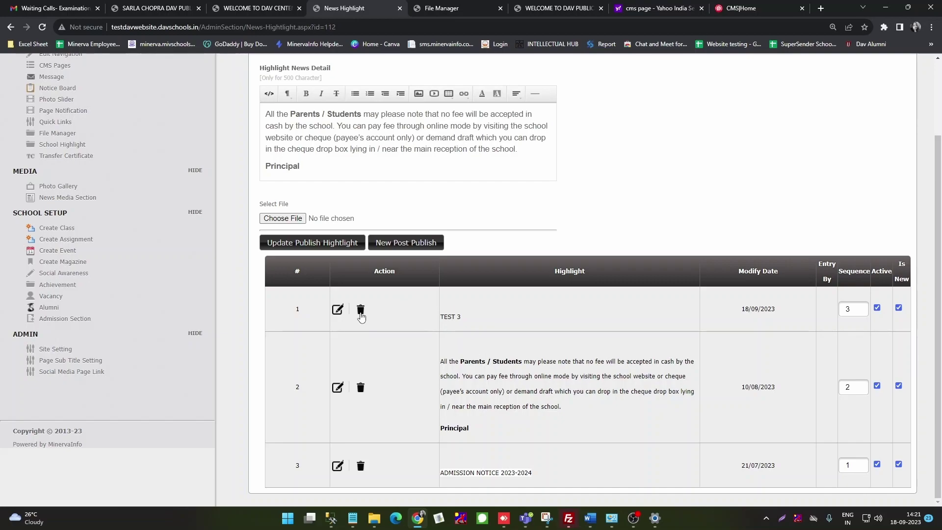
pyautogui.click(360, 310)
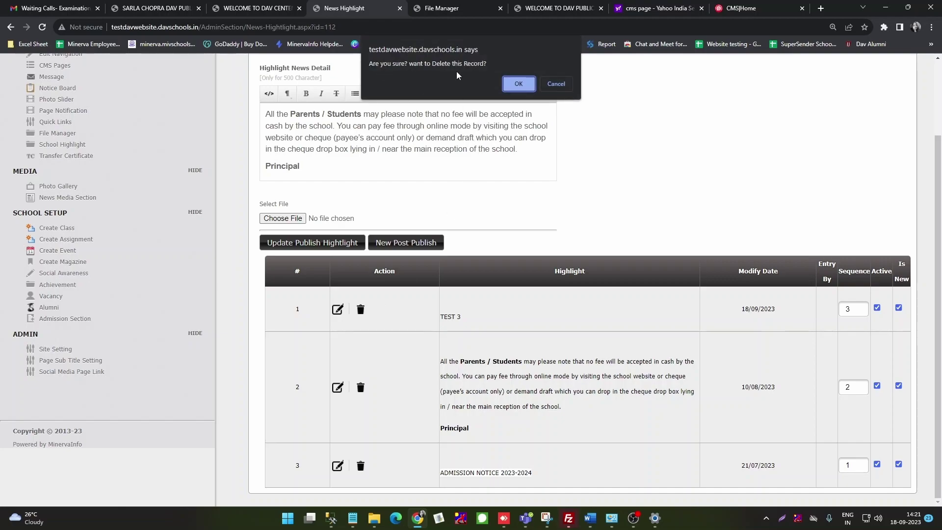
pyautogui.click(518, 84)
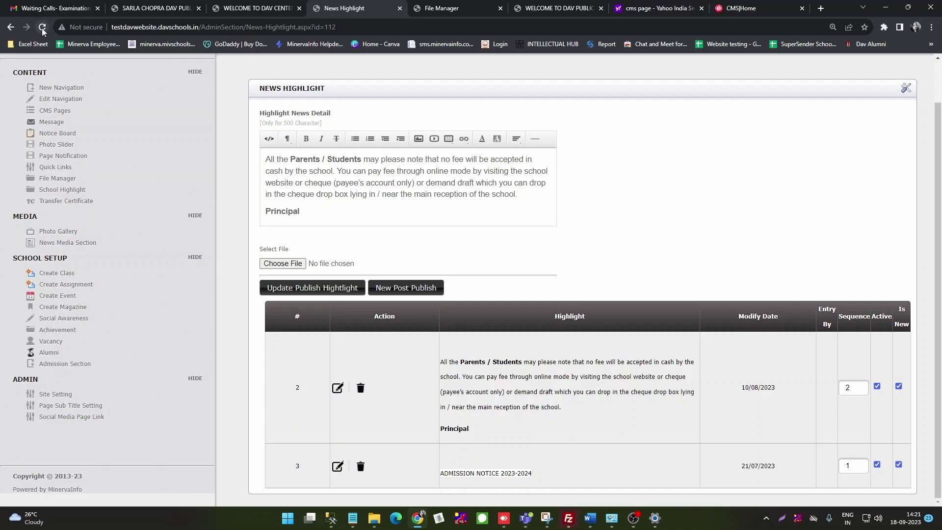
# Step: Reload the live homepage to confirm TEST 3 is gone, then open the Photo Slider admin page
pyautogui.click(257, 8)
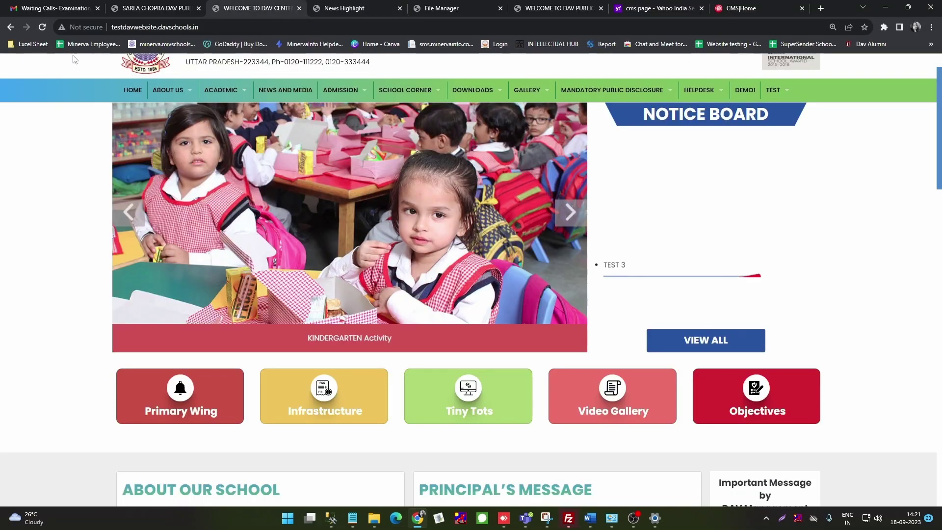
pyautogui.click(49, 28)
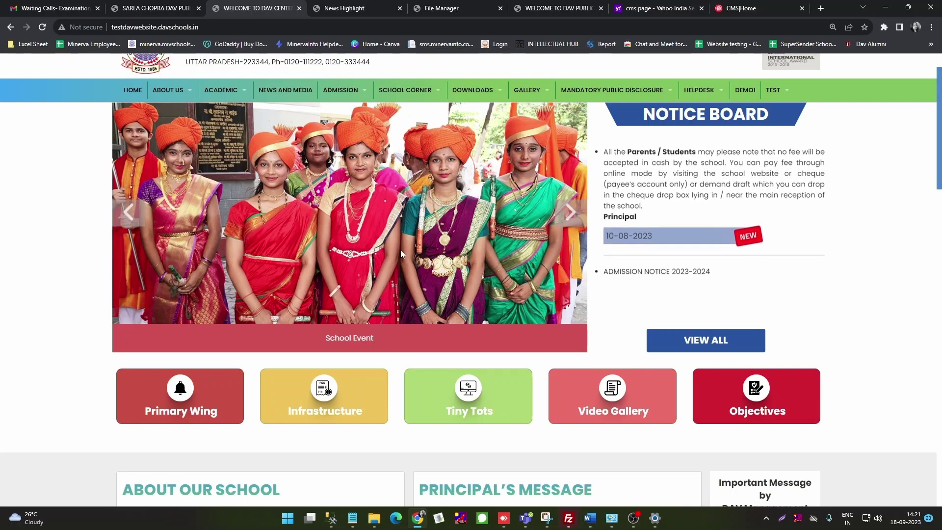
pyautogui.click(357, 12)
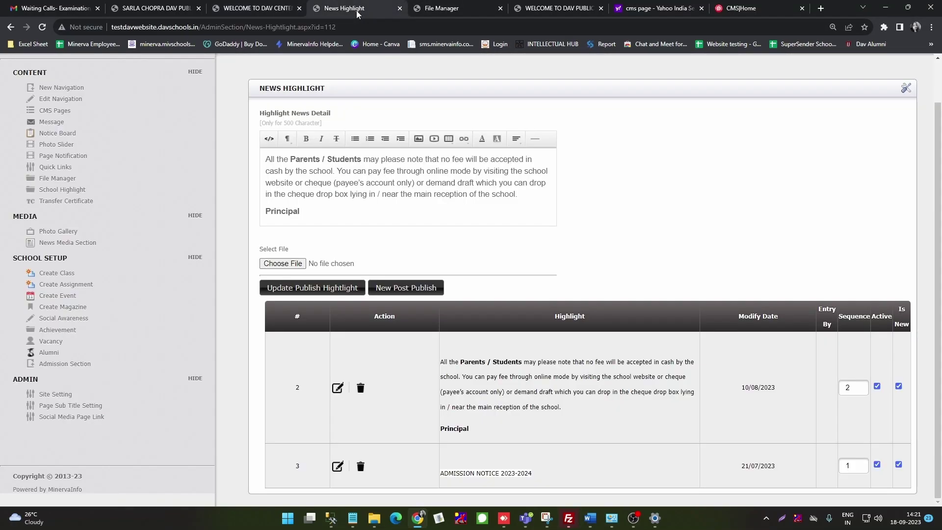
pyautogui.click(64, 147)
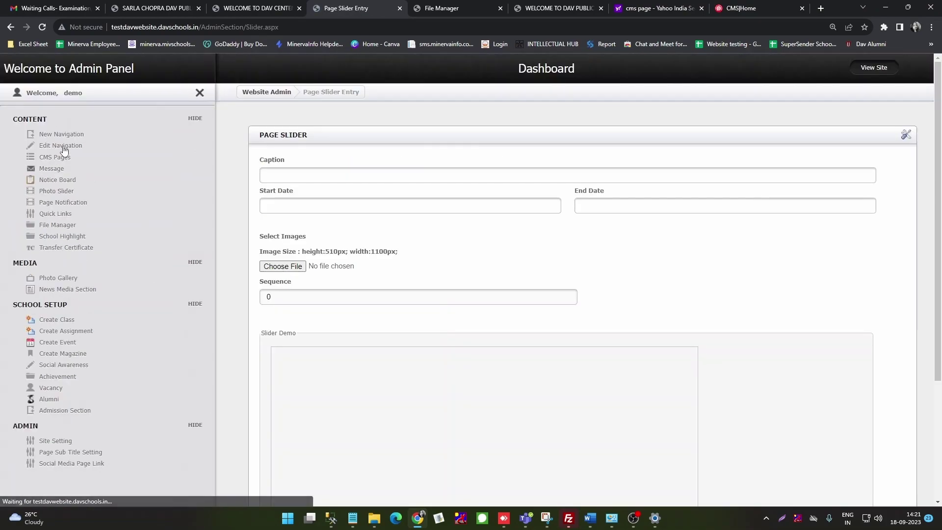
# Step: Advance the live homepage slider three times to the judo image captioned TEST SLIDER
pyautogui.click(250, 7)
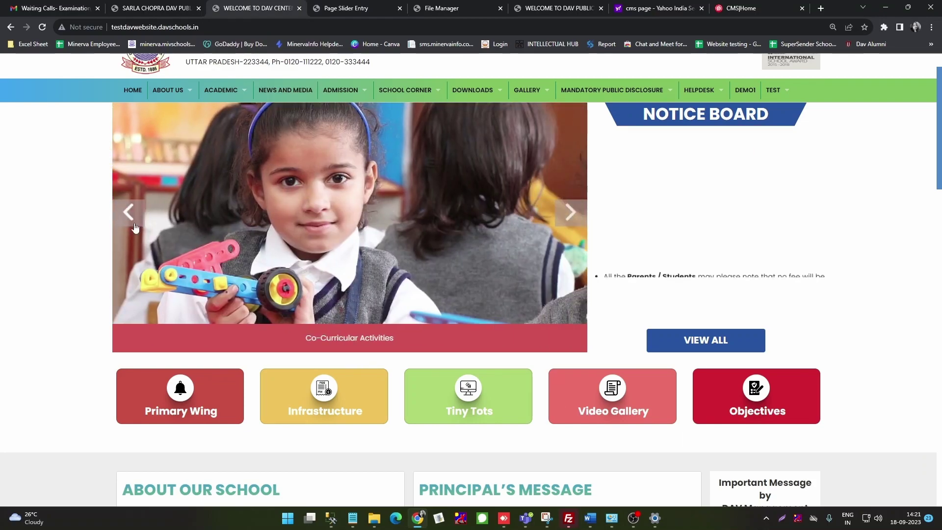
pyautogui.click(570, 214)
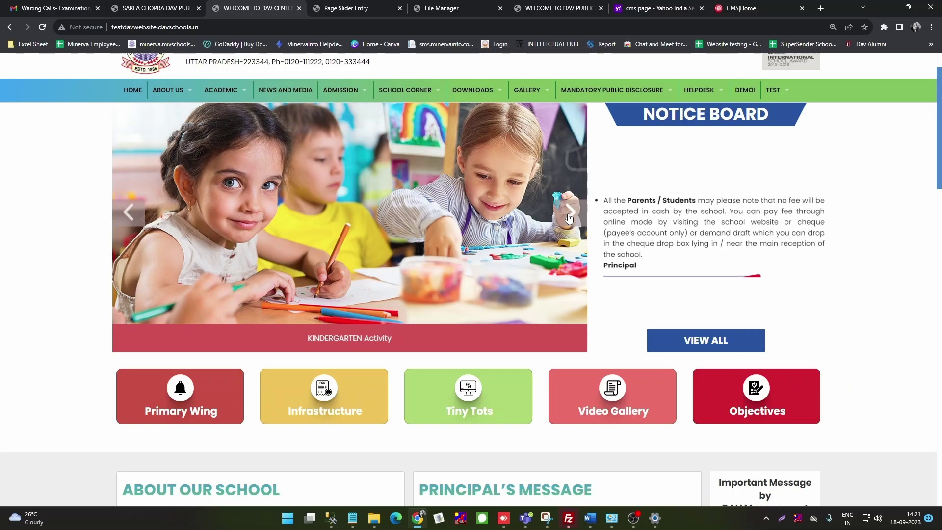
pyautogui.click(569, 214)
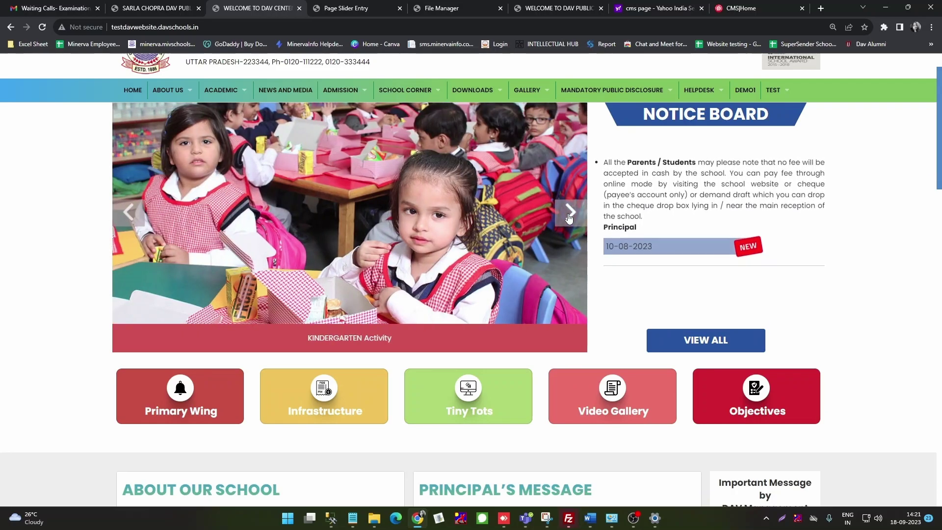
pyautogui.click(569, 216)
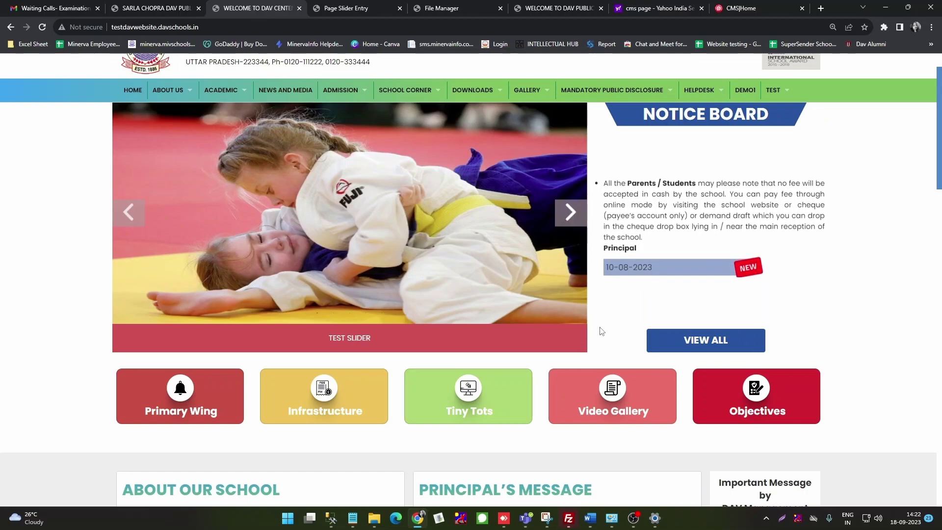
pyautogui.scroll(-4, 602, 330)
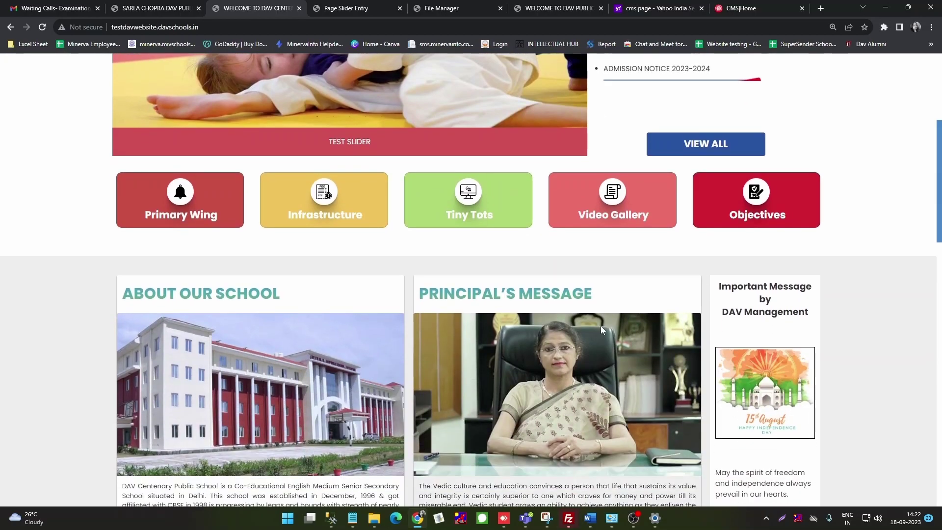
pyautogui.scroll(-8, 601, 332)
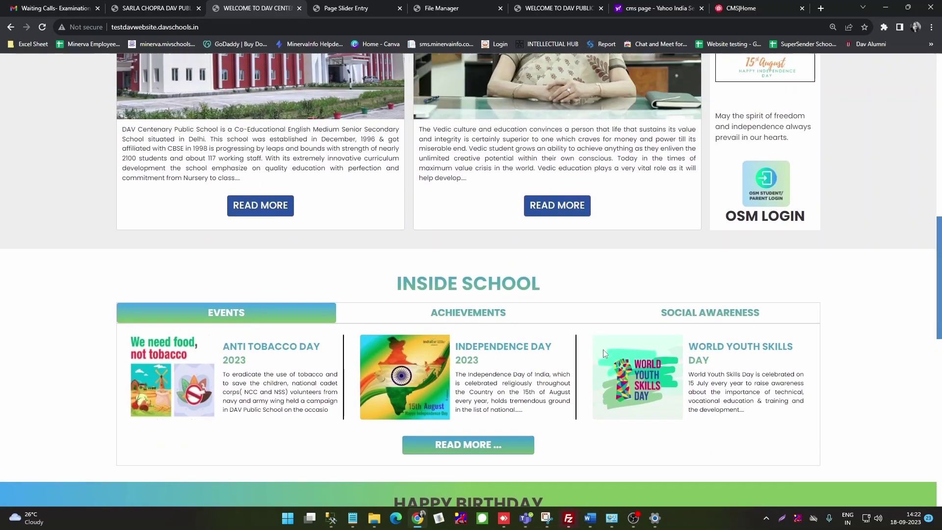
pyautogui.scroll(3, 605, 353)
pyautogui.scroll(9, 603, 351)
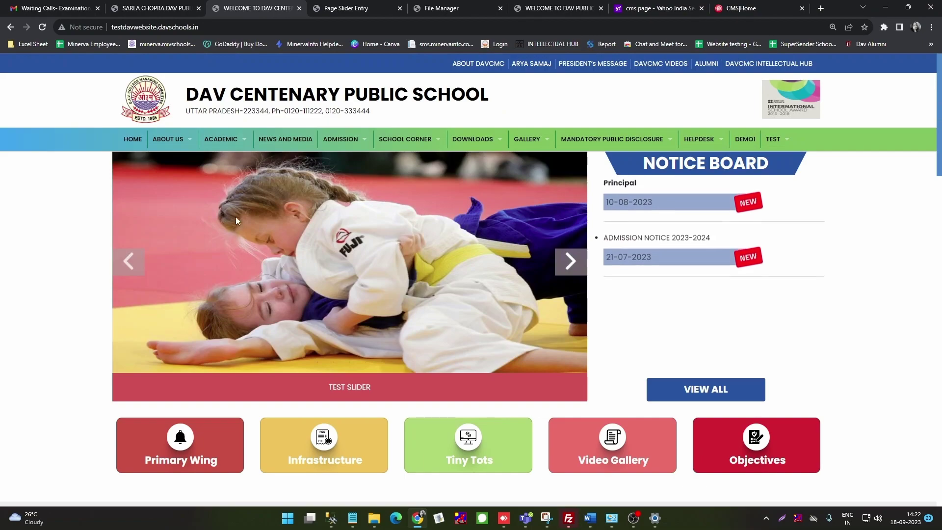
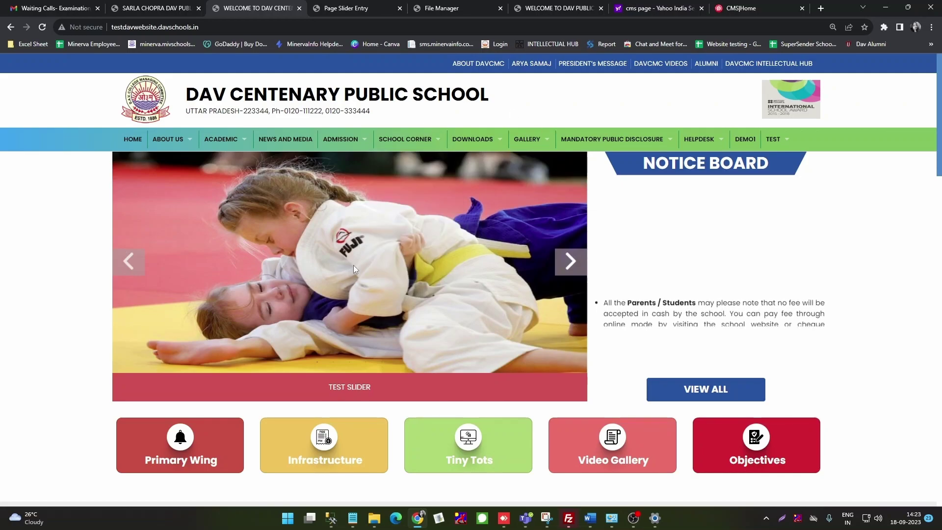
# Step: On the Page Slider Entry form, enter caption QUOTE OF THE DAY, dated 18/09/2023 to 19/09/2023
pyautogui.click(343, 8)
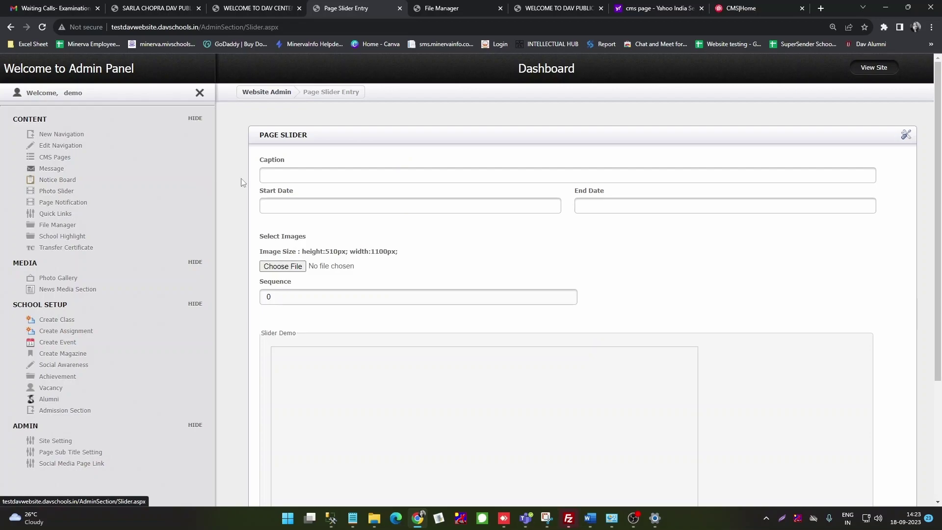
pyautogui.click(297, 175)
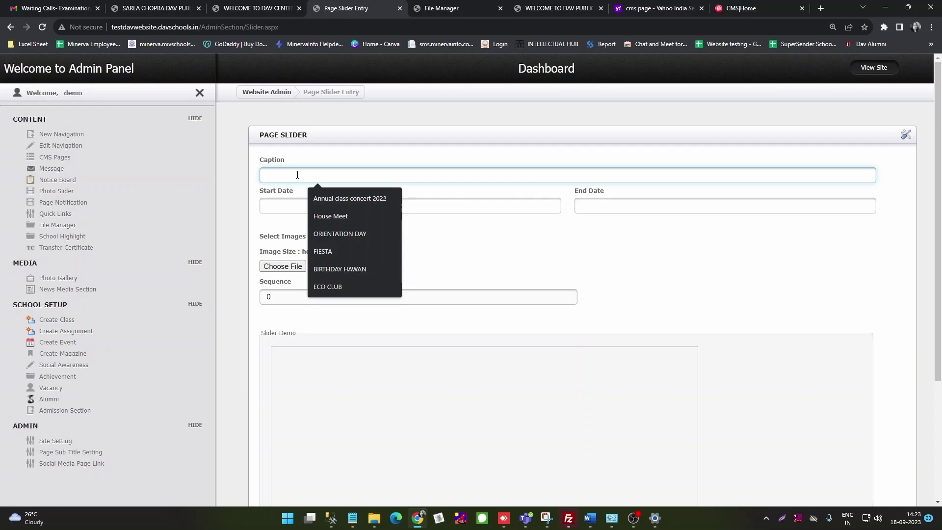
pyautogui.write('QUOTE OF THE DAY')
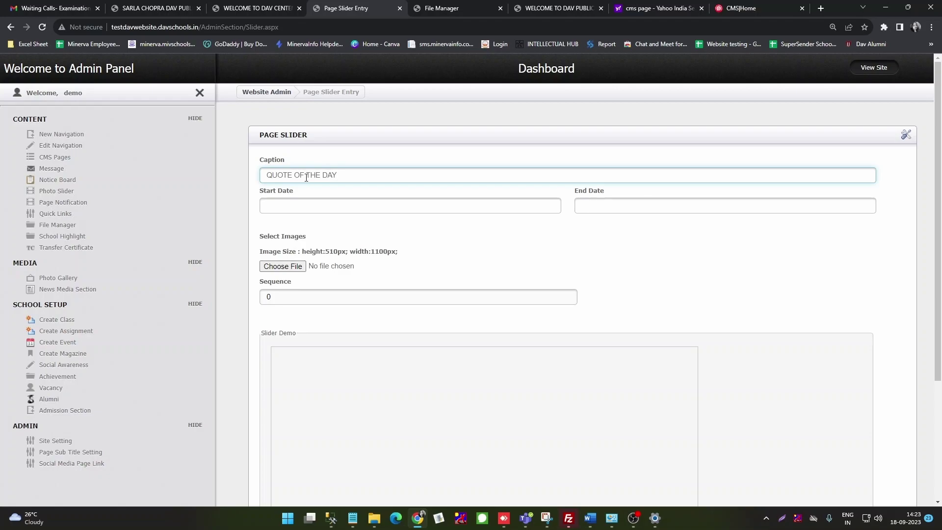
pyautogui.click(324, 202)
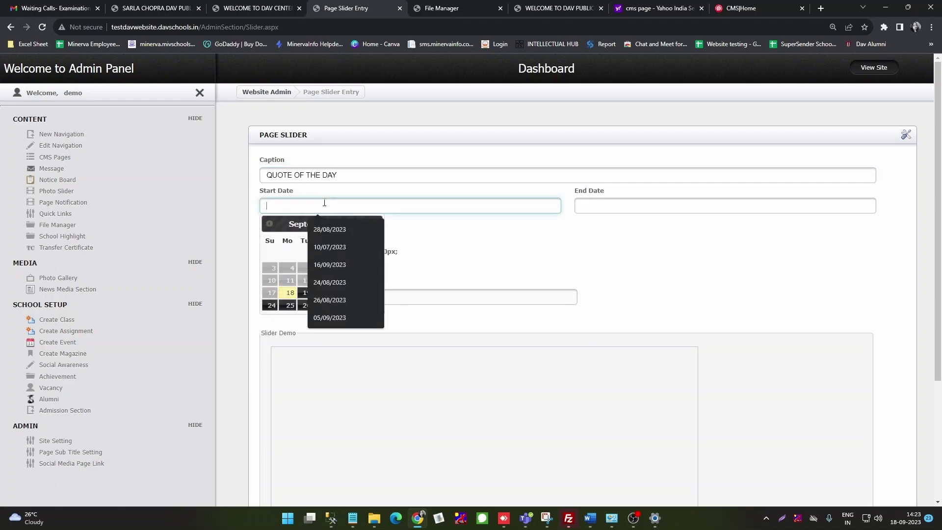
pyautogui.click(308, 308)
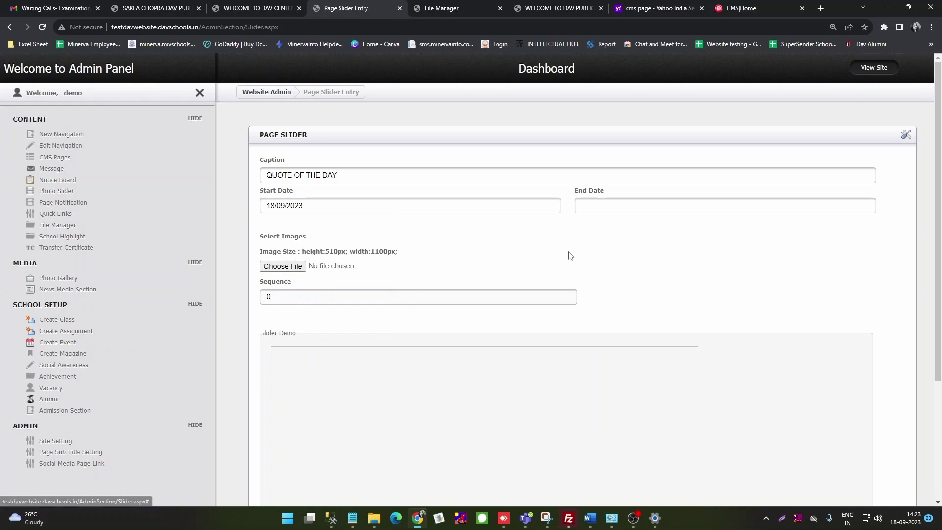
pyautogui.click(598, 207)
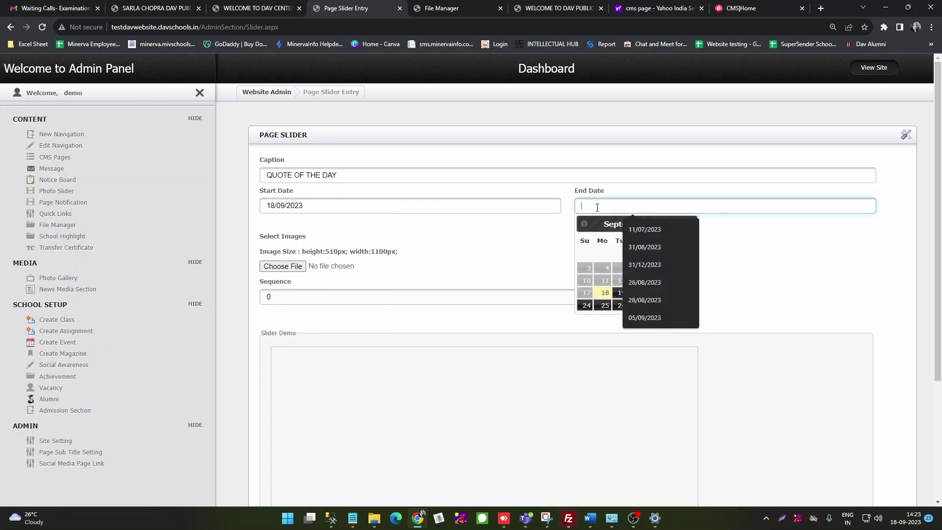
pyautogui.click(617, 293)
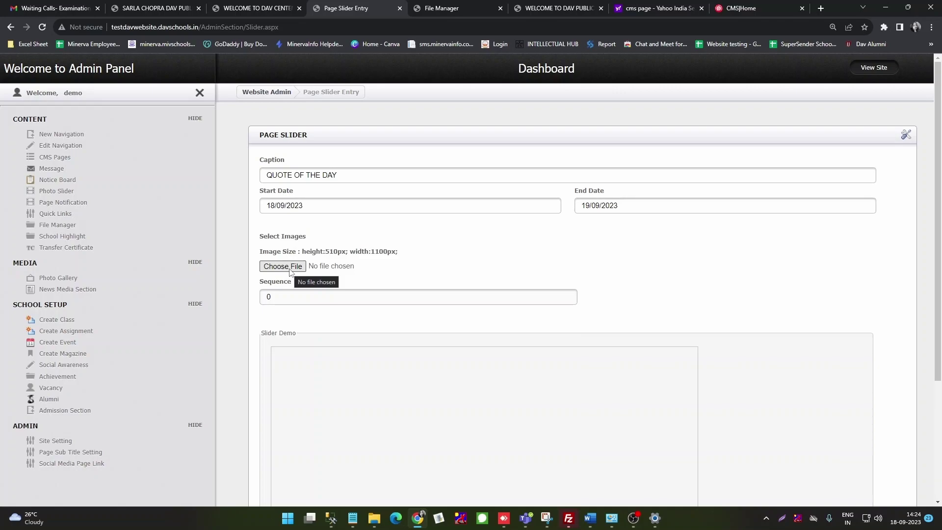
# Step: Attach IMG_20230418_062242_989.jpg from Downloads as the slide image
pyautogui.click(290, 268)
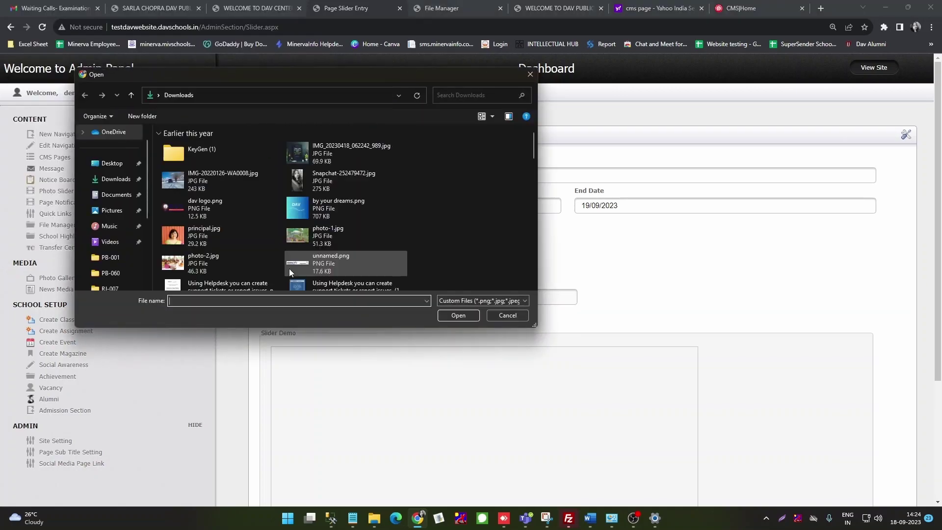
pyautogui.click(340, 156)
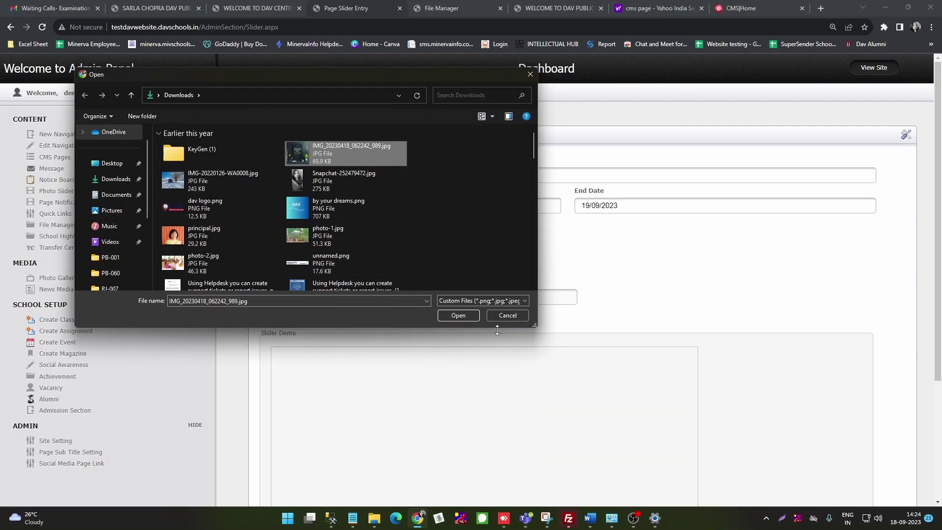
pyautogui.click(458, 315)
# Step: Upload the QUOTE OF THE DAY slide and dismiss the success message
pyautogui.scroll(-3, 465, 319)
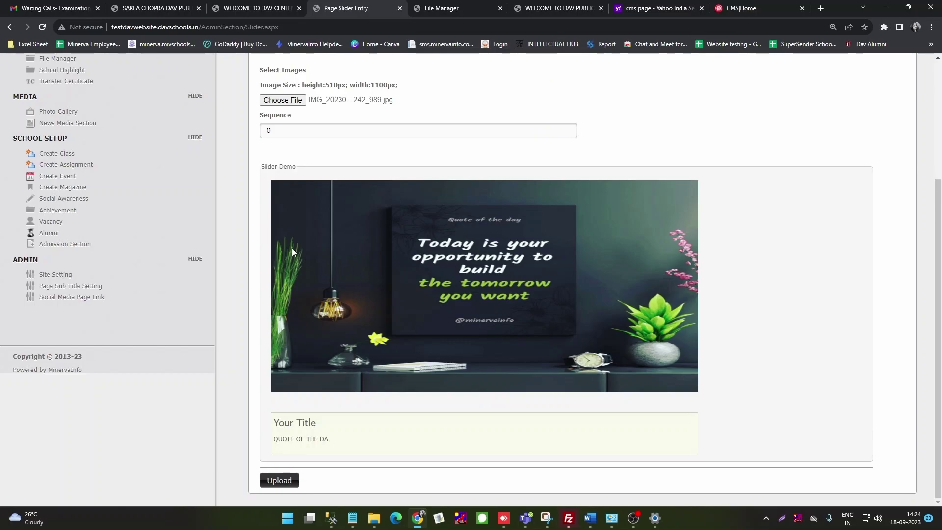
pyautogui.scroll(2, 306, 254)
pyautogui.scroll(-2, 367, 287)
pyautogui.click(279, 482)
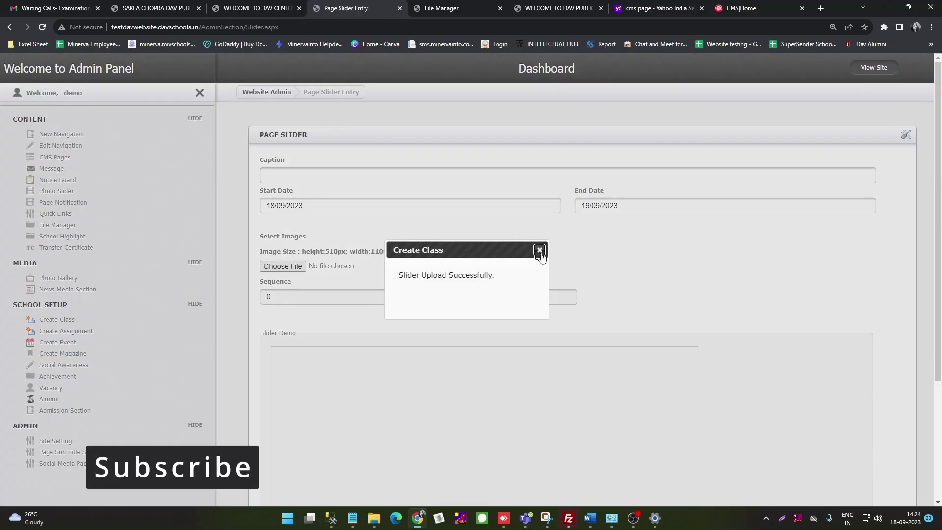
pyautogui.click(539, 250)
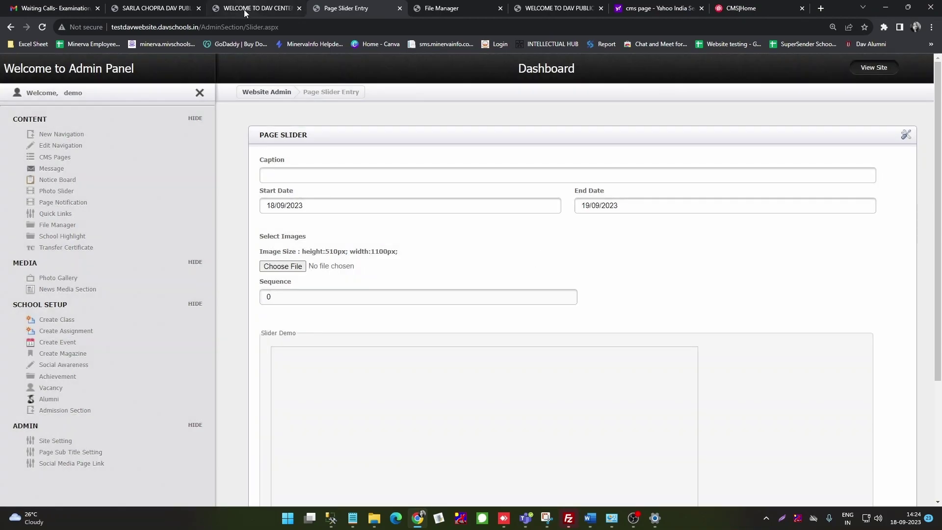
pyautogui.click(244, 9)
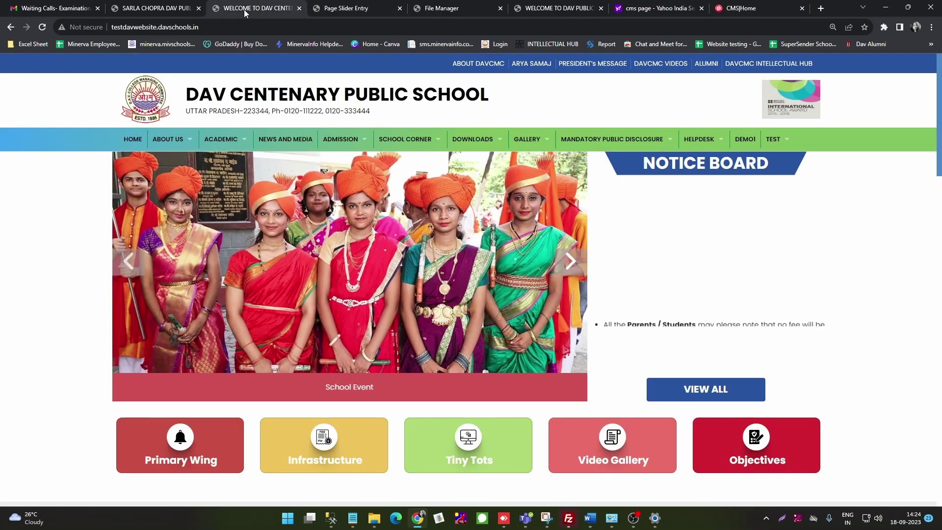
# Step: Reload the homepage and view the QUOTE OF THE DAY slide image in its own tab
pyautogui.click(43, 28)
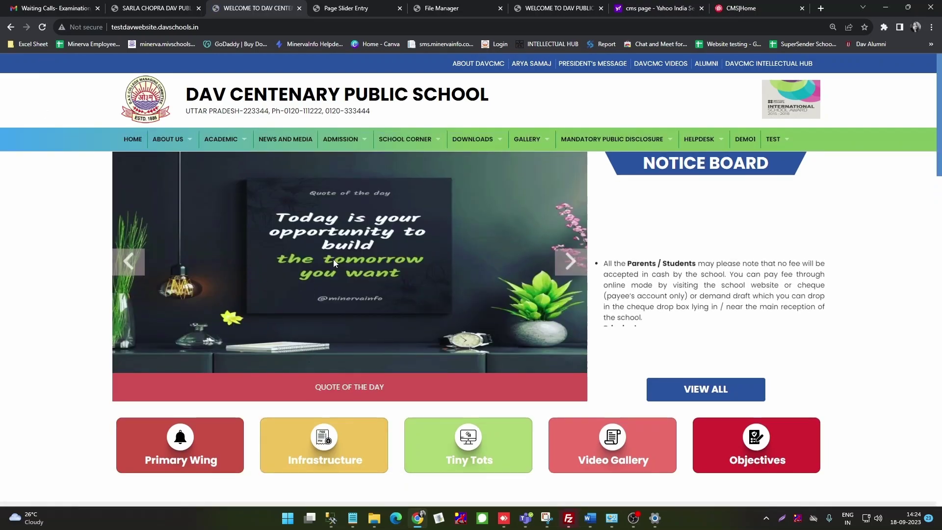
pyautogui.rightClick(350, 252)
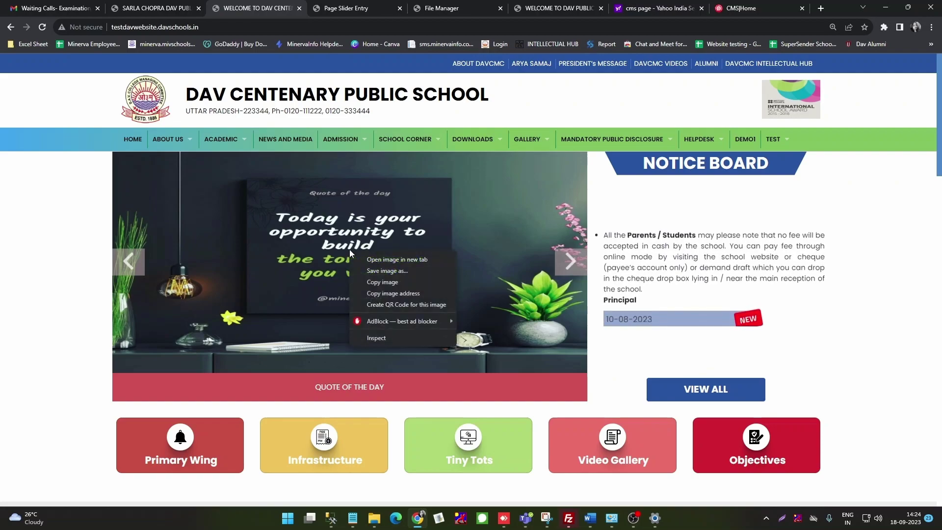
pyautogui.click(392, 260)
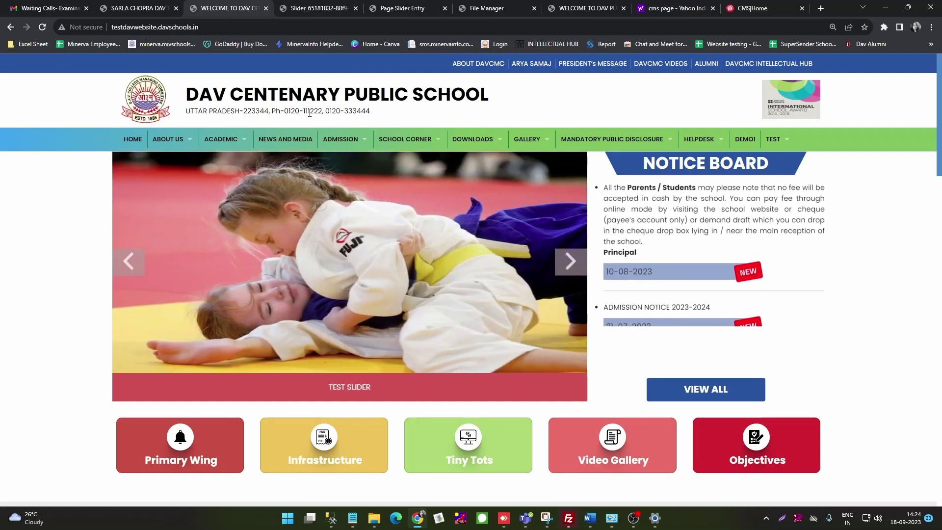
pyautogui.click(318, 8)
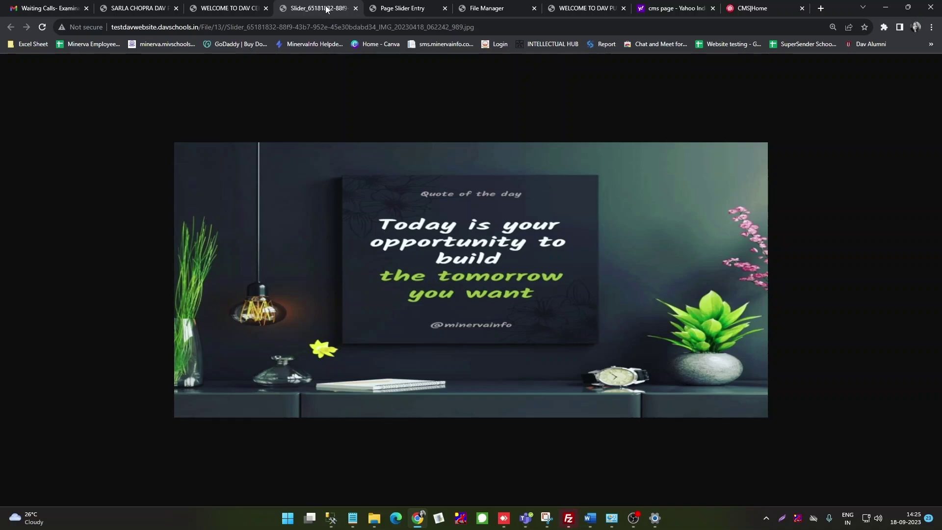
pyautogui.click(426, 7)
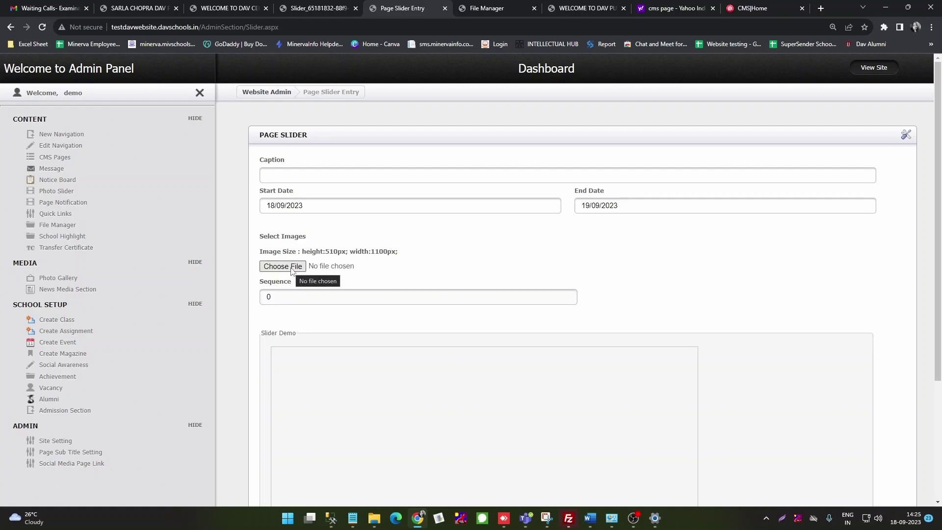
# Step: Open the Page Slider Detail list and check QUOTE OF THE DAY appears as slide 1
pyautogui.scroll(-3, 291, 271)
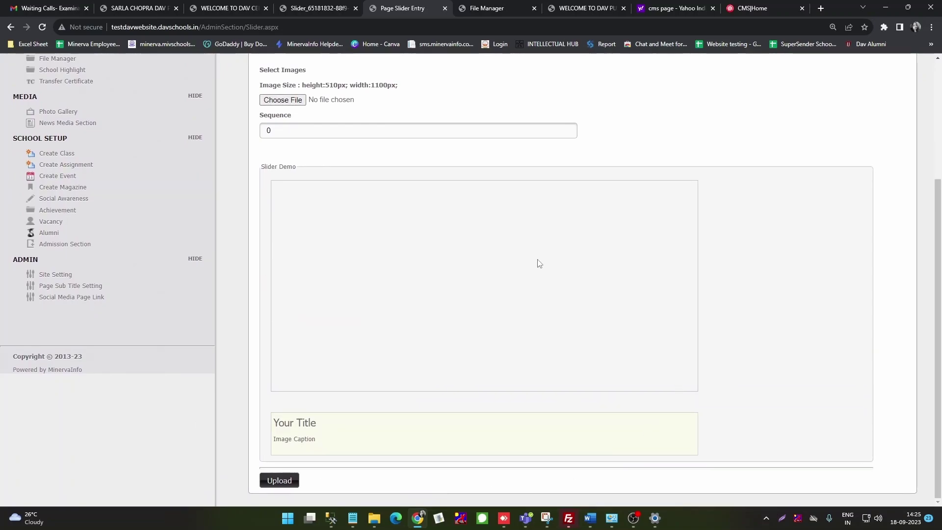
pyautogui.scroll(3, 523, 345)
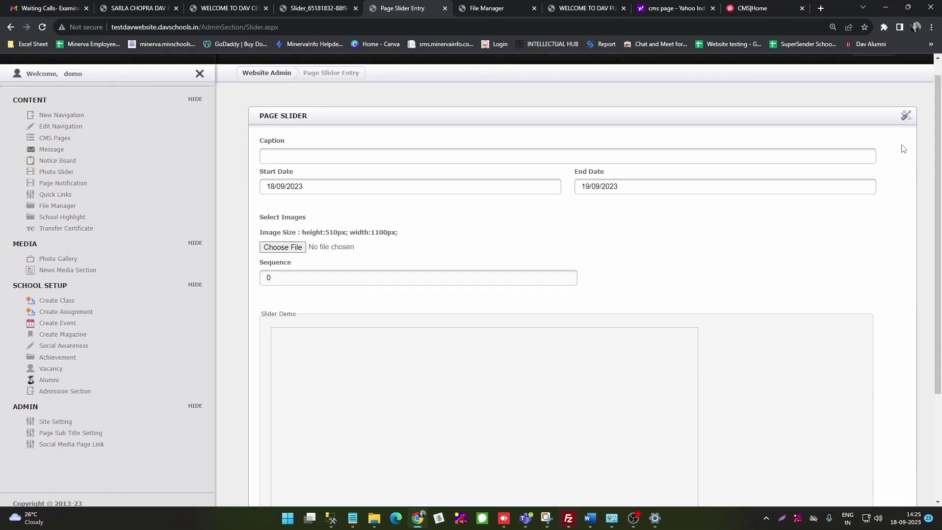
pyautogui.click(905, 118)
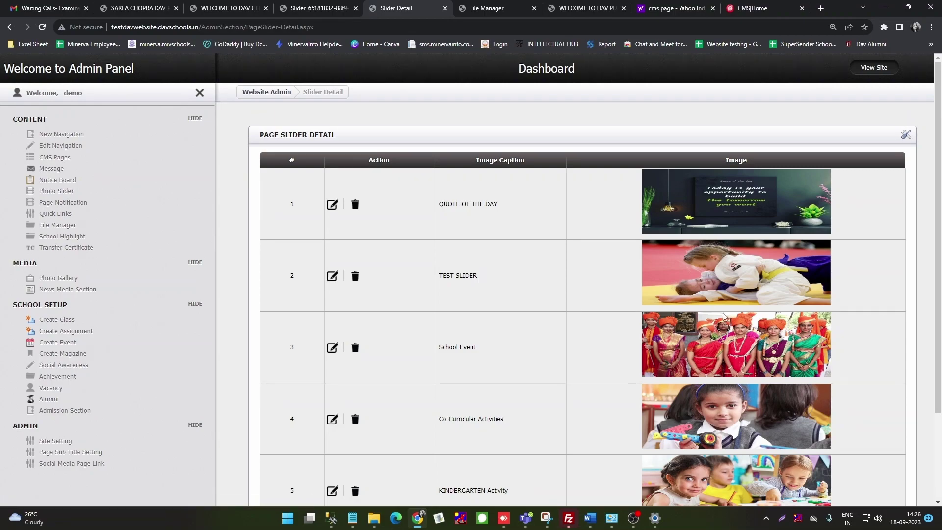
pyautogui.scroll(-3, 713, 256)
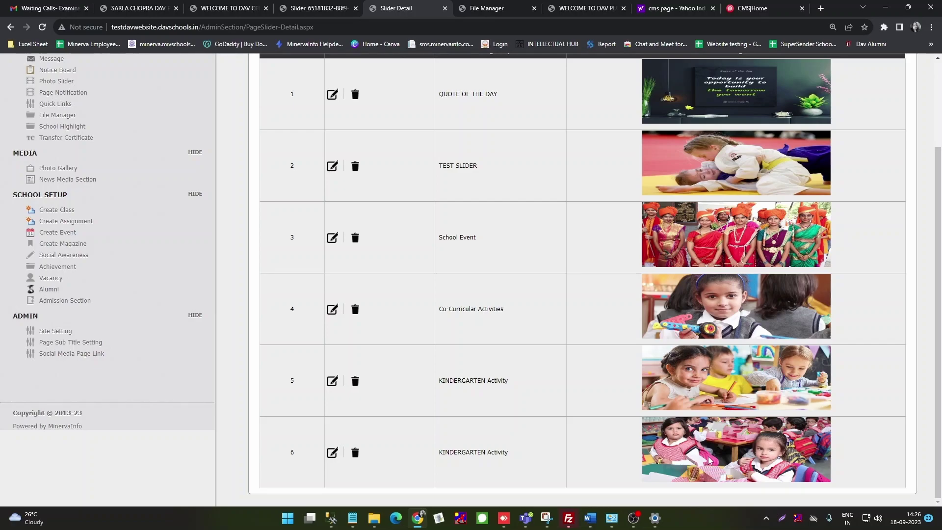
pyautogui.scroll(3, 495, 367)
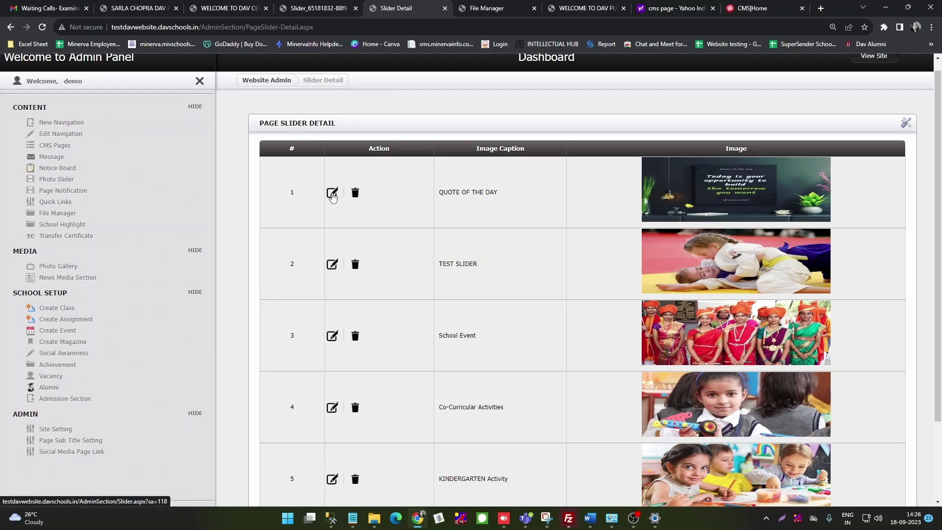
pyautogui.click(332, 194)
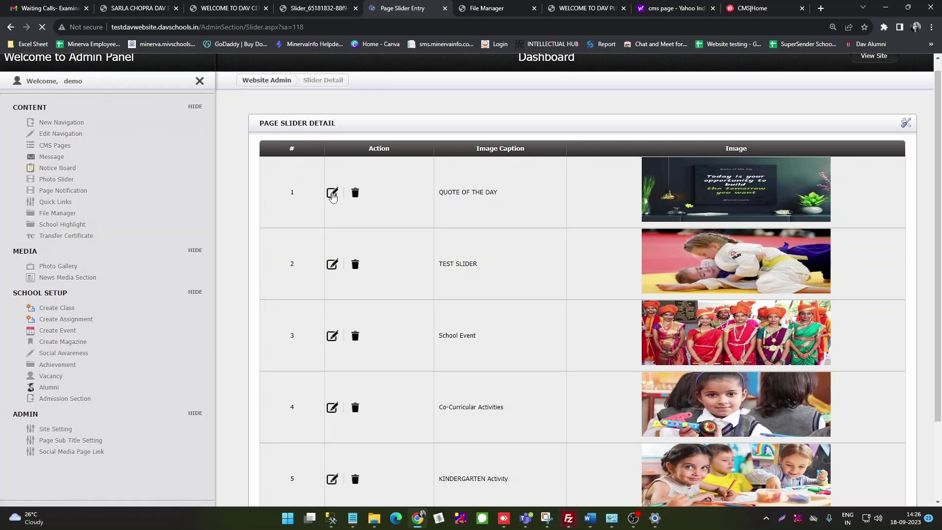
pyautogui.scroll(-1, 347, 300)
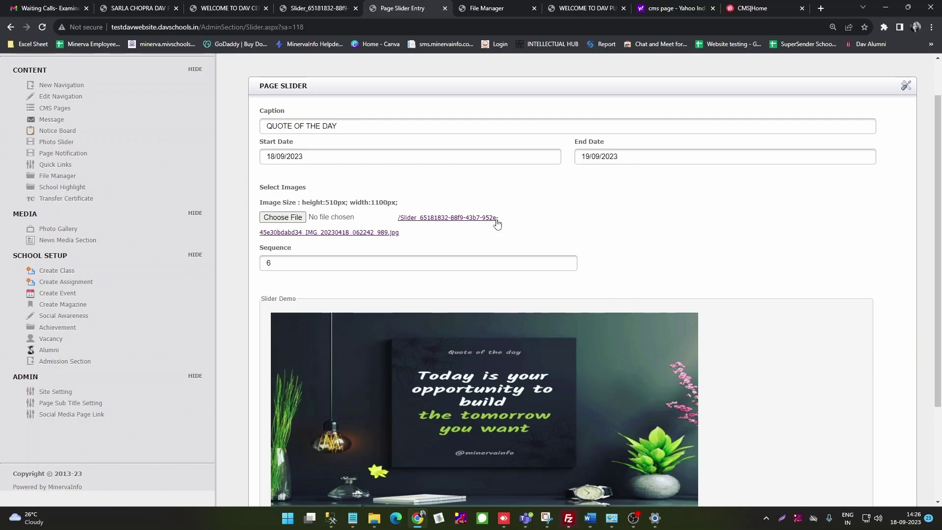
pyautogui.scroll(-3, 420, 267)
pyautogui.scroll(1, 421, 265)
pyautogui.scroll(-2, 420, 265)
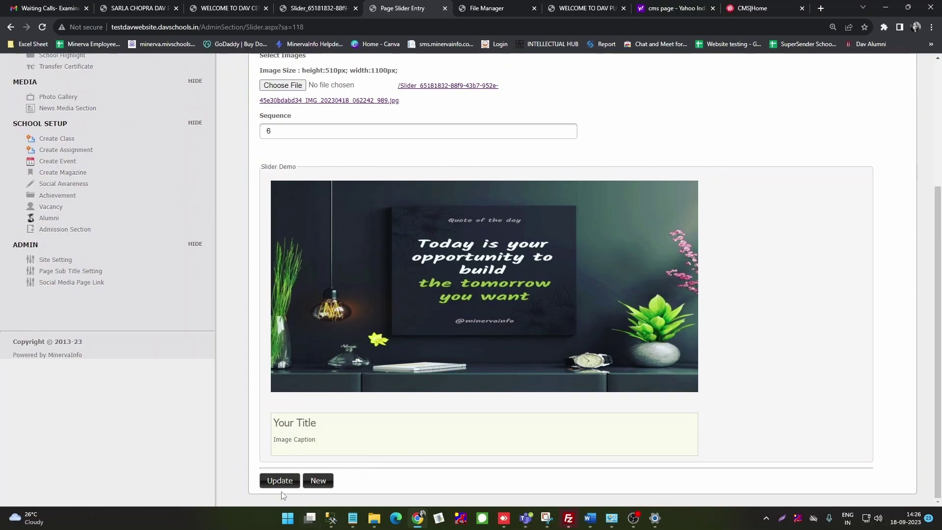
pyautogui.scroll(3, 556, 337)
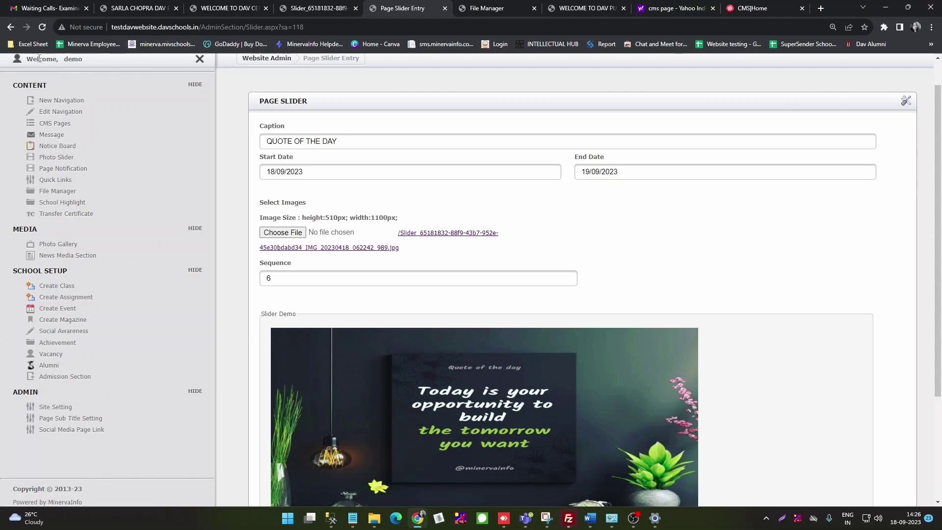
pyautogui.click(11, 27)
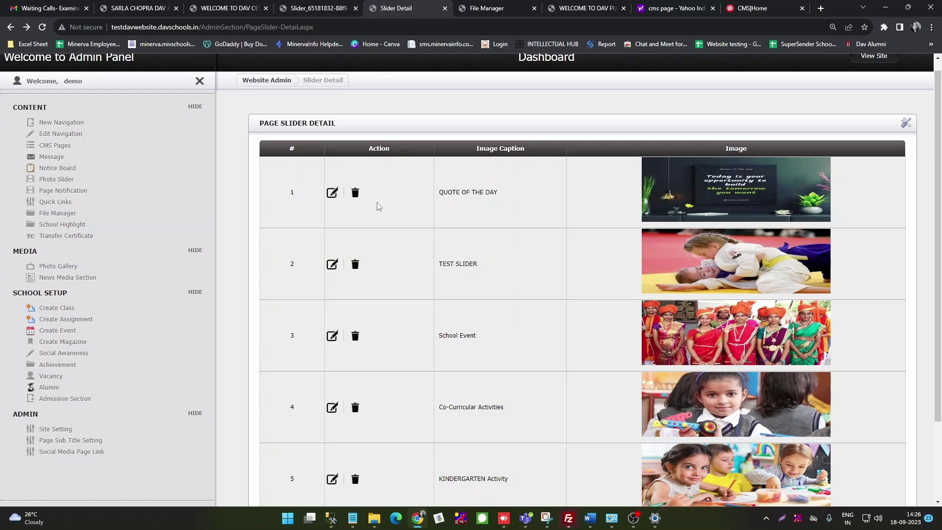
pyautogui.click(355, 195)
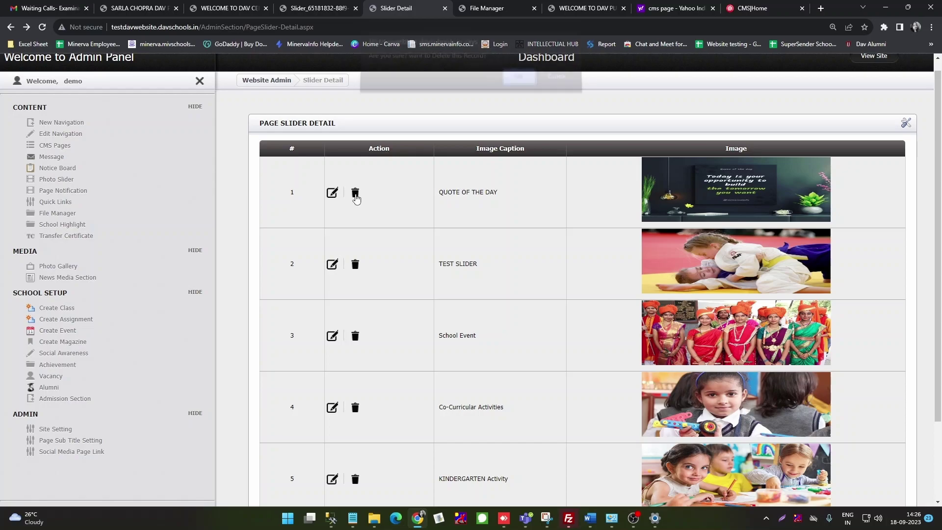
pyautogui.click(519, 84)
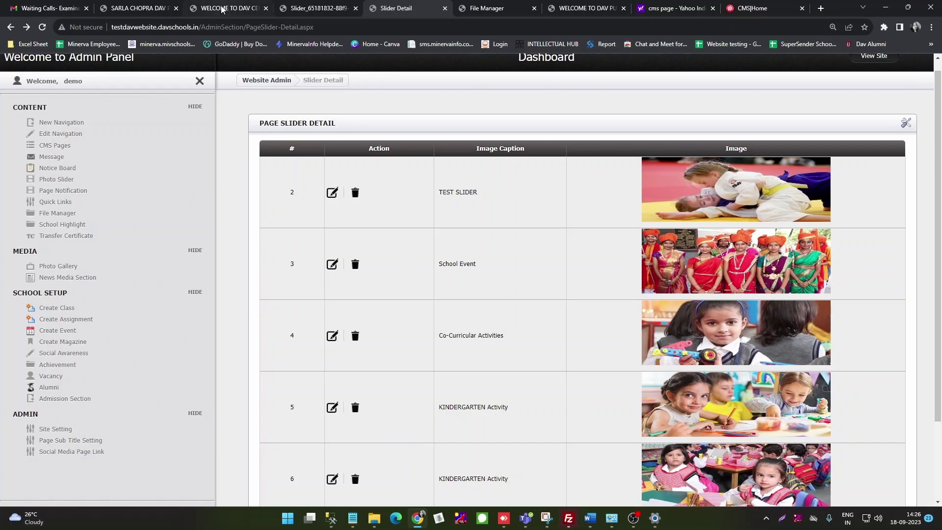
pyautogui.moveTo(222, 9)
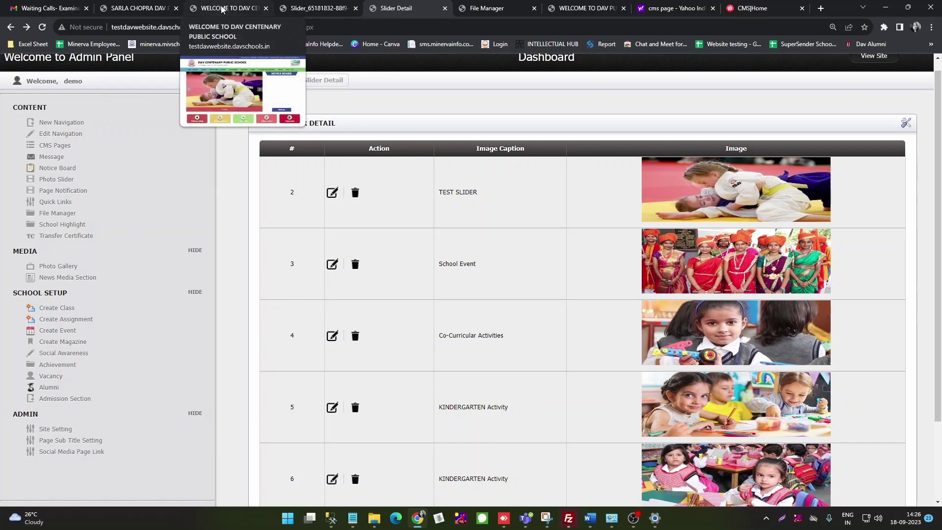
pyautogui.click(635, 522)
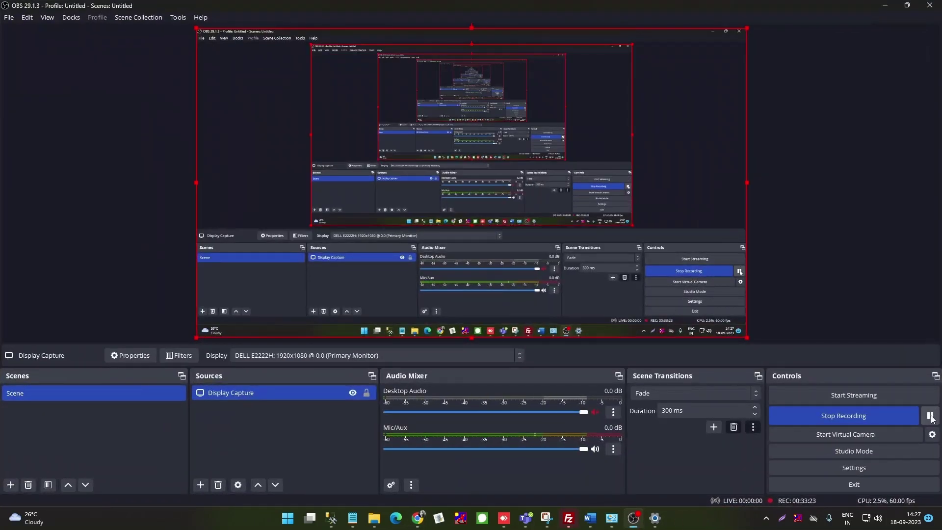
pyautogui.click(885, 5)
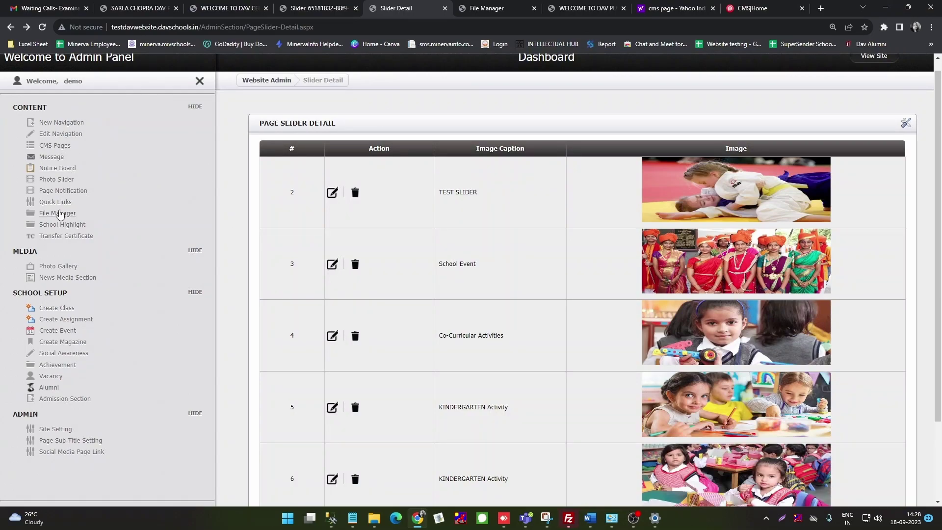
# Step: Open the Page Notification form and enter the title GIRLS JUDO TOURNAMENT
pyautogui.click(56, 195)
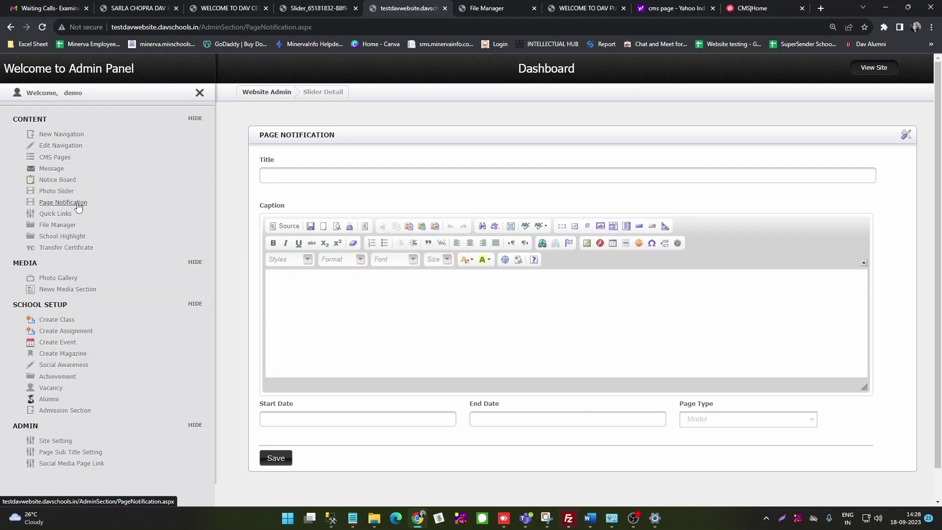
pyautogui.click(276, 176)
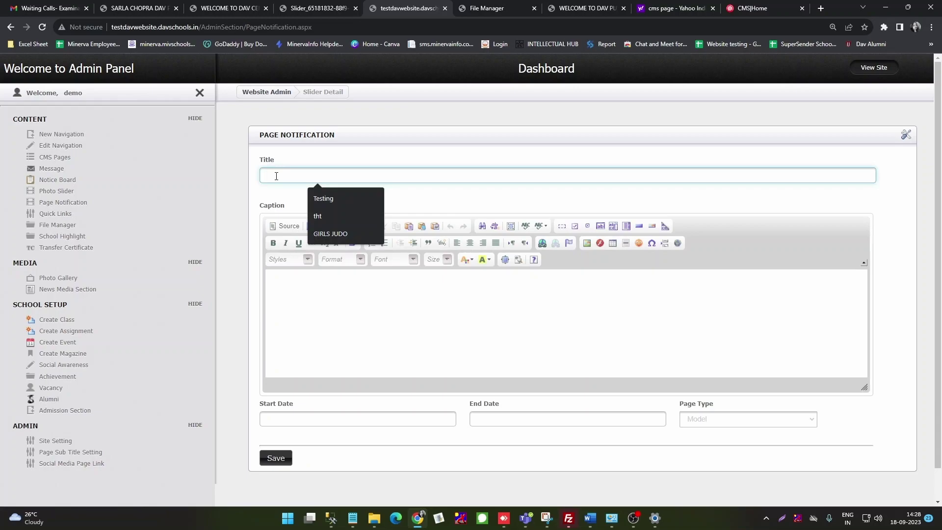
pyautogui.click(338, 234)
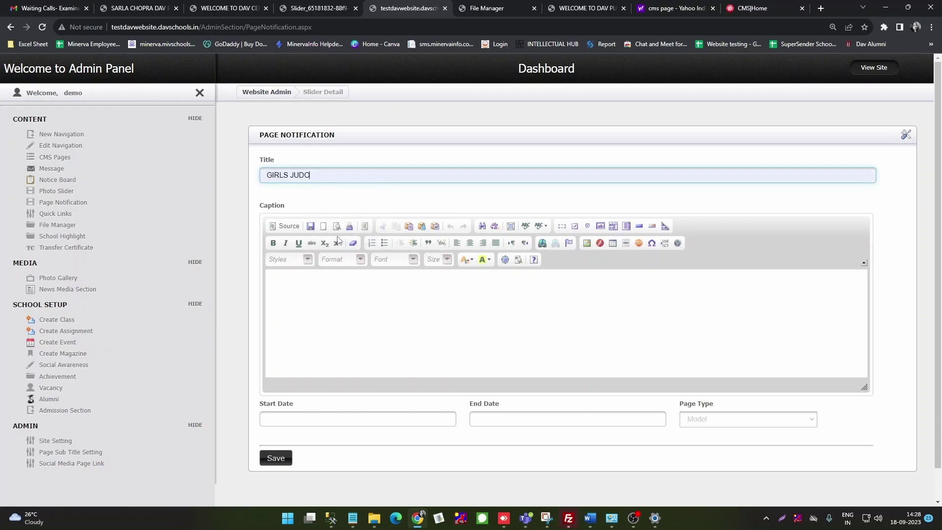
pyautogui.write('T')
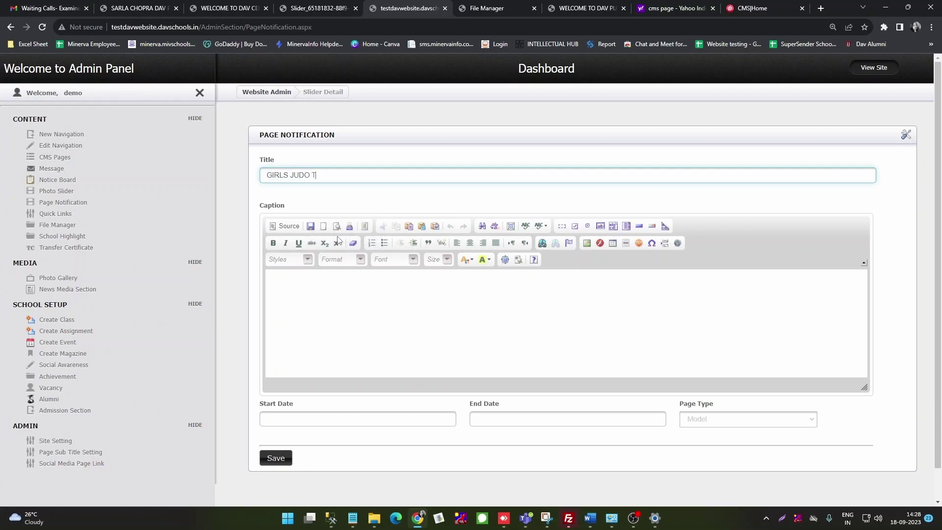
pyautogui.write('OURNAMENT')
# Step: Write the notification caption TOURNAMENT FOR GIRLS
pyautogui.click(324, 288)
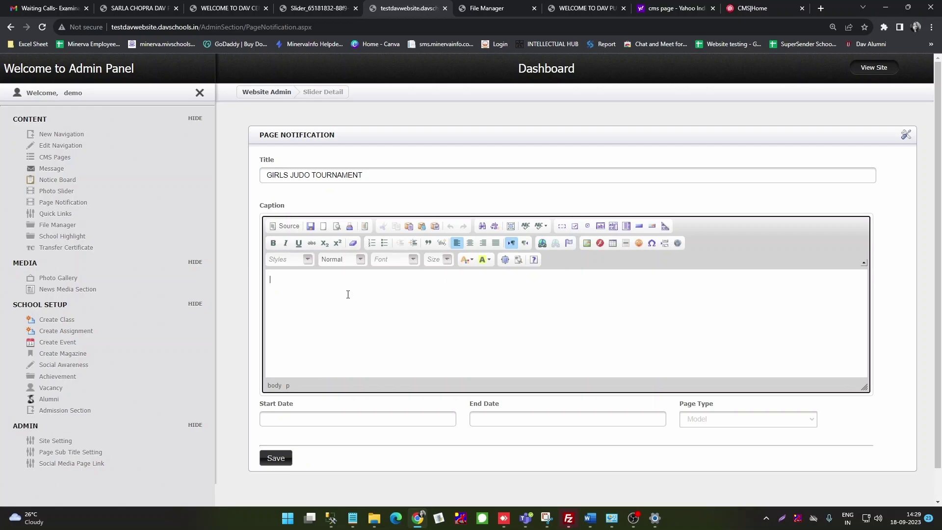
pyautogui.write('t')
pyautogui.press('BackSpace')
pyautogui.write('TOURNAMENT  FOR GIRLS')
pyautogui.scroll(-1, 422, 337)
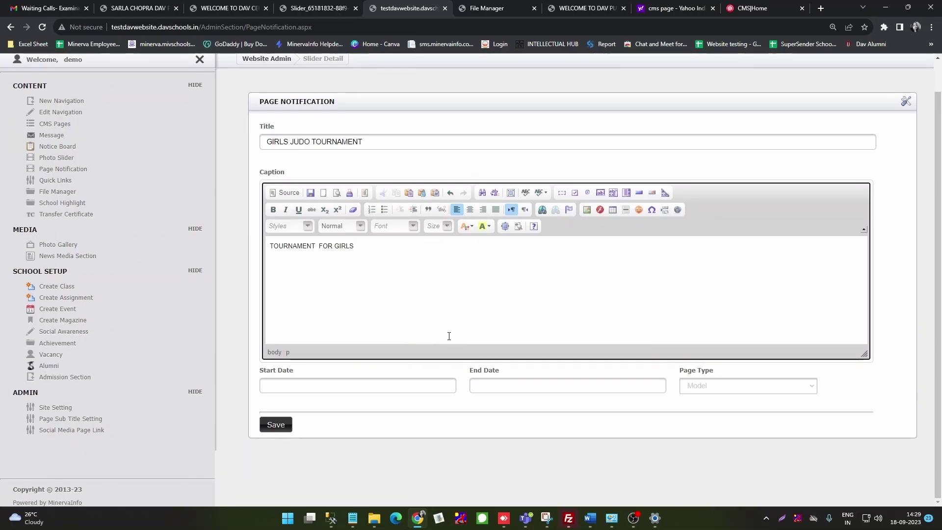
pyautogui.click(586, 210)
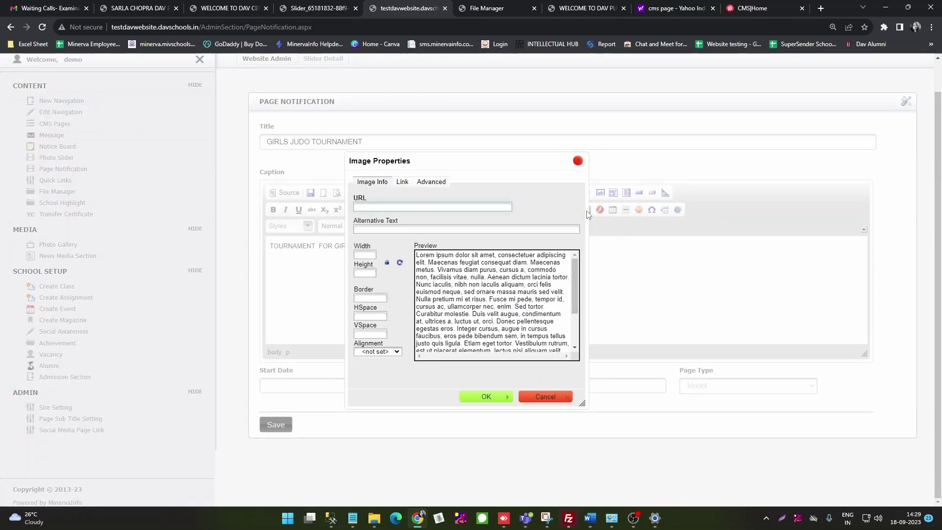
# Step: Insert the newest judo image from File Manager into the caption at 600 by 278 pixels
pyautogui.click(481, 8)
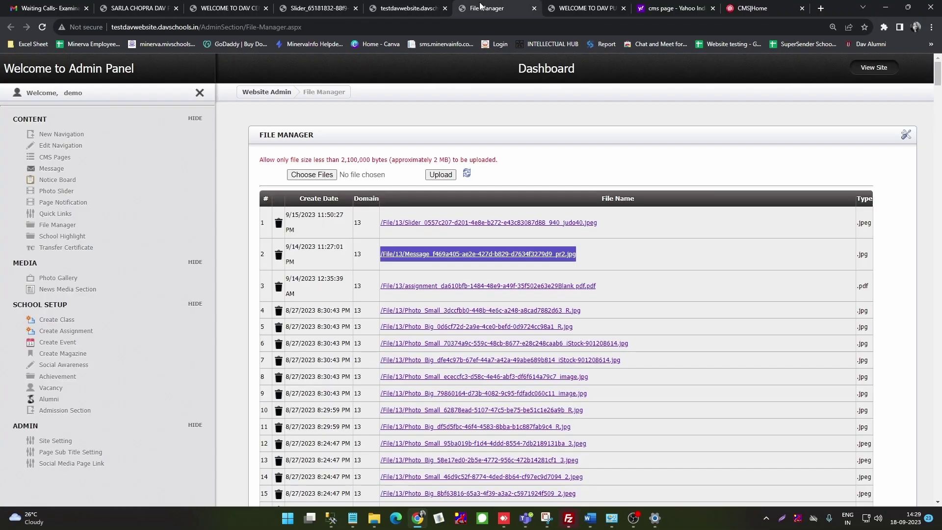
pyautogui.moveTo(602, 223); pyautogui.dragTo(380, 229)
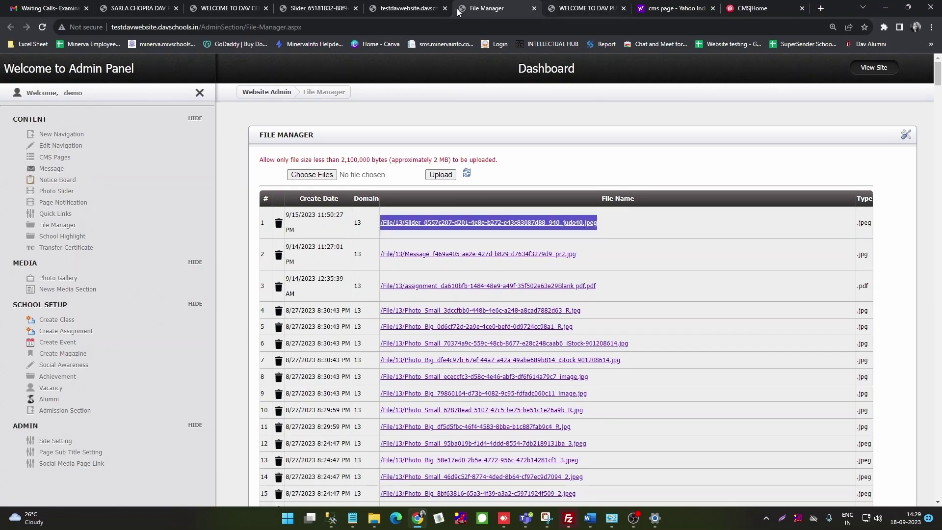
pyautogui.click(401, 9)
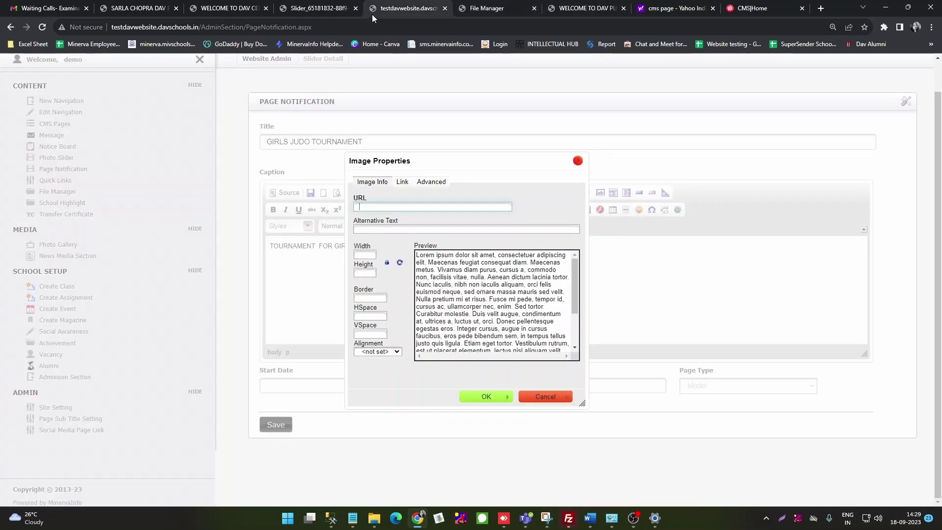
pyautogui.click(380, 207)
pyautogui.hotkey('ctrl', 'v')
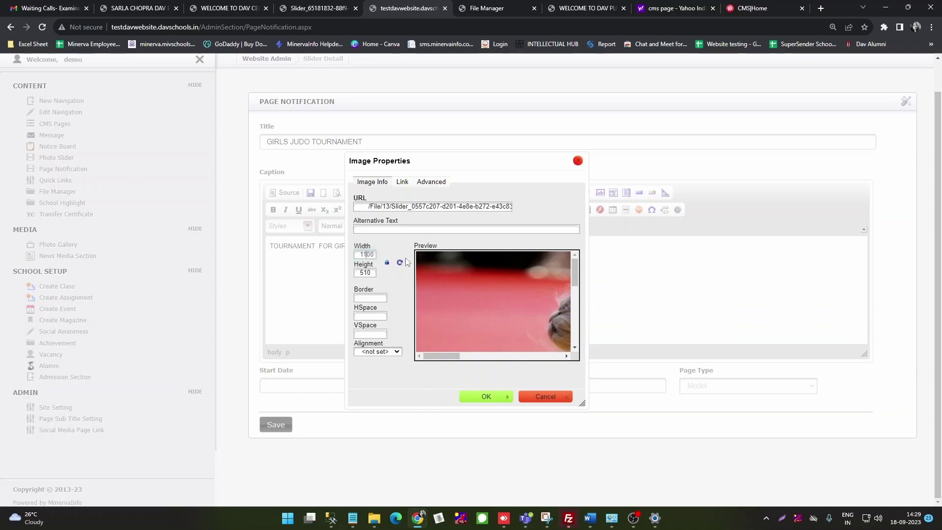
pyautogui.press('Delete')
pyautogui.press('Delete')
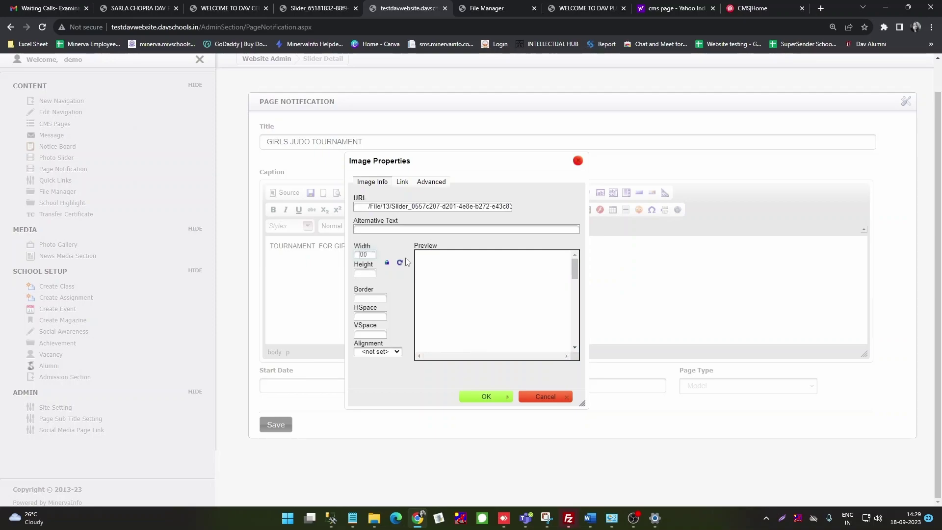
pyautogui.write('6')
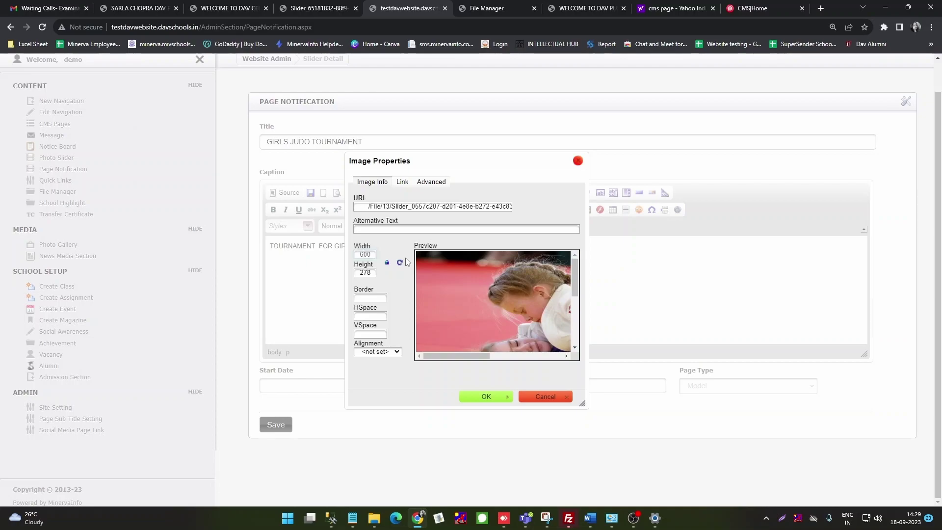
pyautogui.click(490, 396)
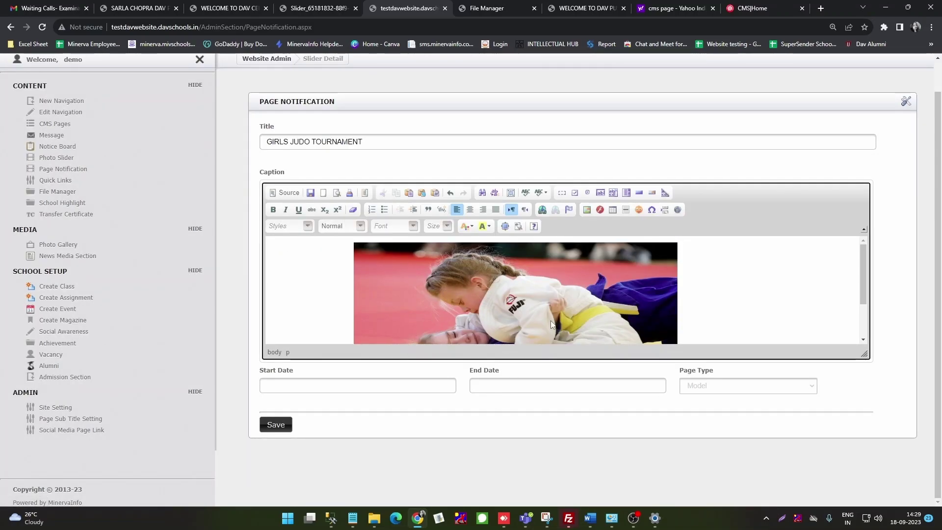
pyautogui.scroll(-2, 521, 288)
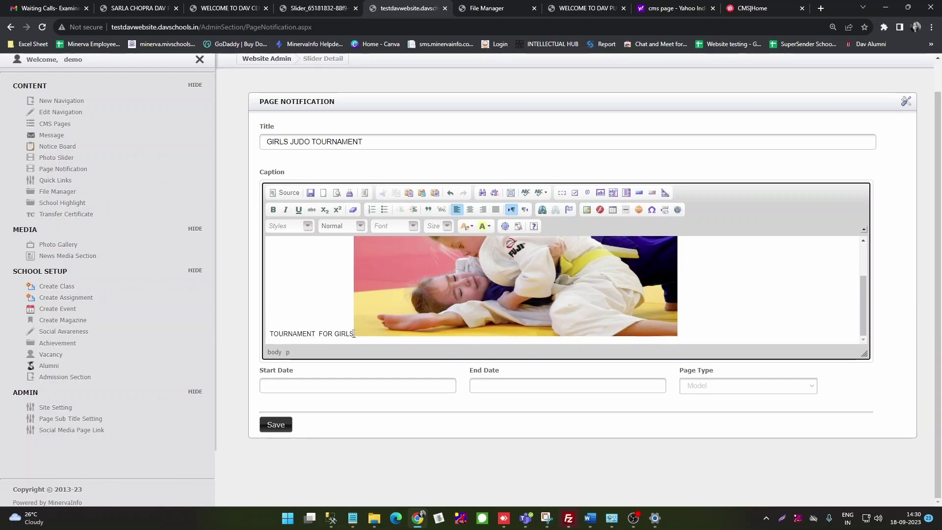
# Step: Make TOURNAMENT FOR GIRLS bold, italic and centred, with the image on its own line below
pyautogui.press('Return')
pyautogui.scroll(3, 396, 335)
pyautogui.moveTo(363, 250); pyautogui.dragTo(271, 247)
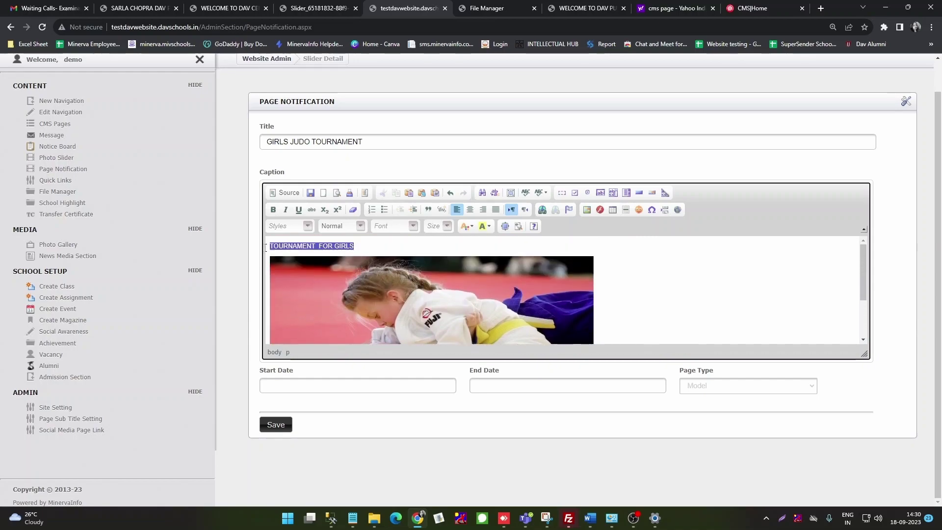
pyautogui.click(273, 209)
pyautogui.click(285, 210)
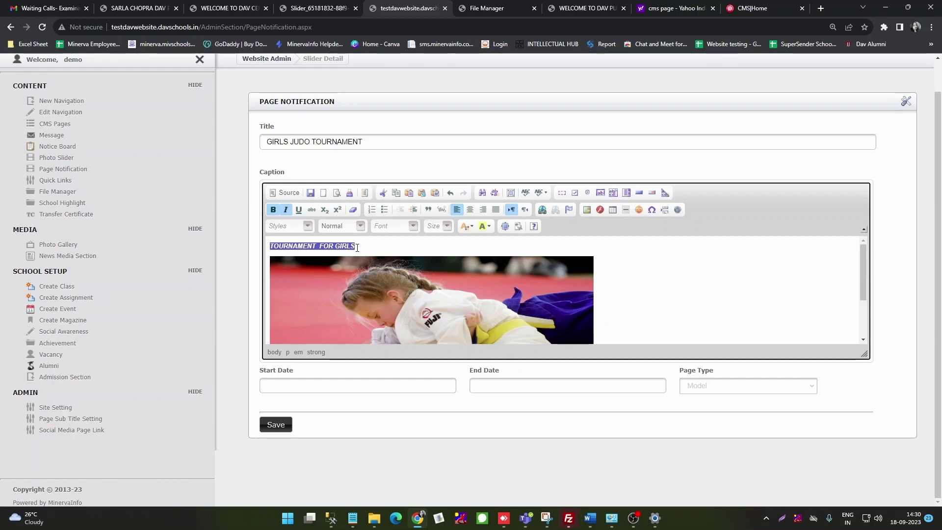
pyautogui.click(470, 209)
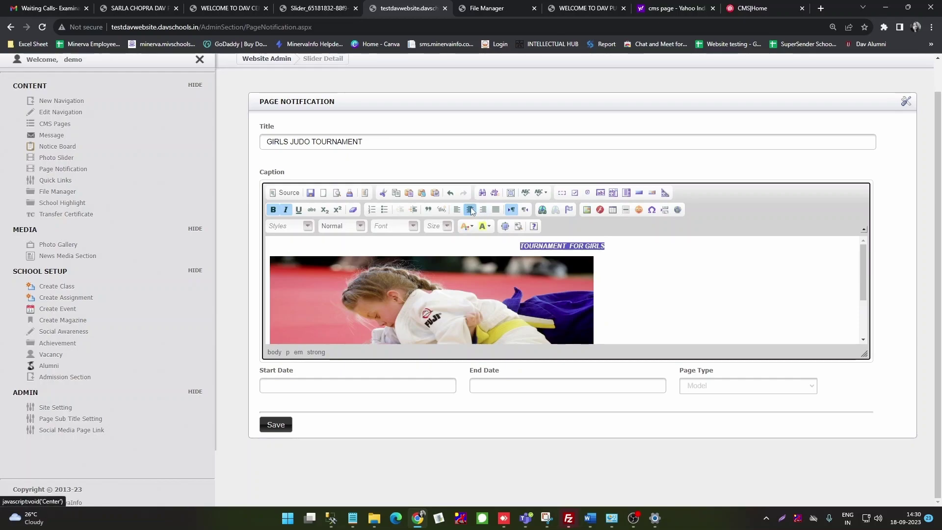
# Step: Add an ADMISSION FORM line below the judo image
pyautogui.click(608, 280)
pyautogui.scroll(-3, 607, 280)
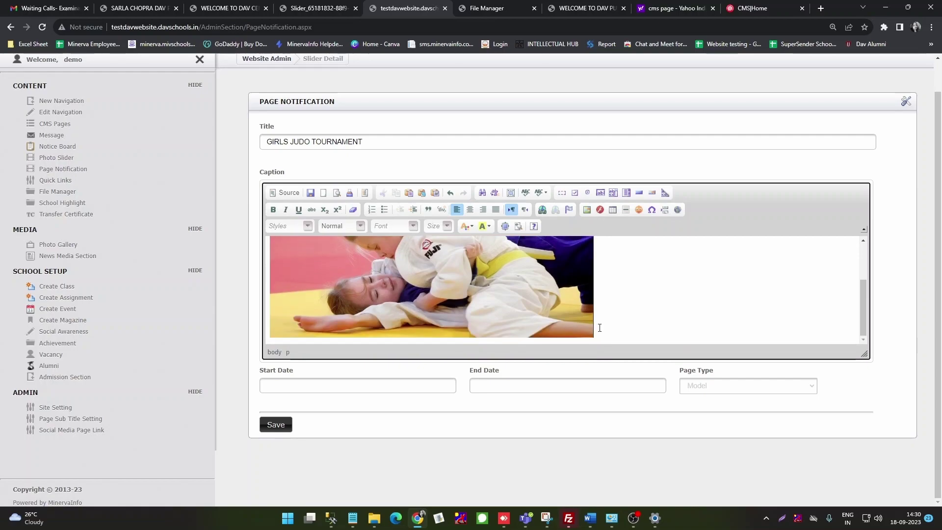
pyautogui.press('Return')
pyautogui.write('aDMISSIO')
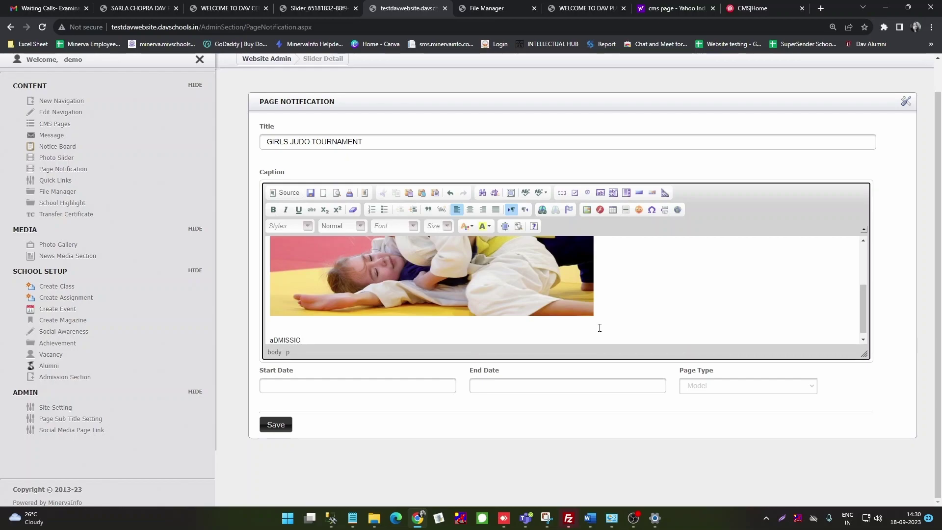
pyautogui.write('N FORM')
pyautogui.press('BackSpace')
pyautogui.press('BackSpace')
pyautogui.write('AS')
pyautogui.press('BackSpace')
pyautogui.write('D')
pyautogui.moveTo(330, 340); pyautogui.dragTo(271, 340)
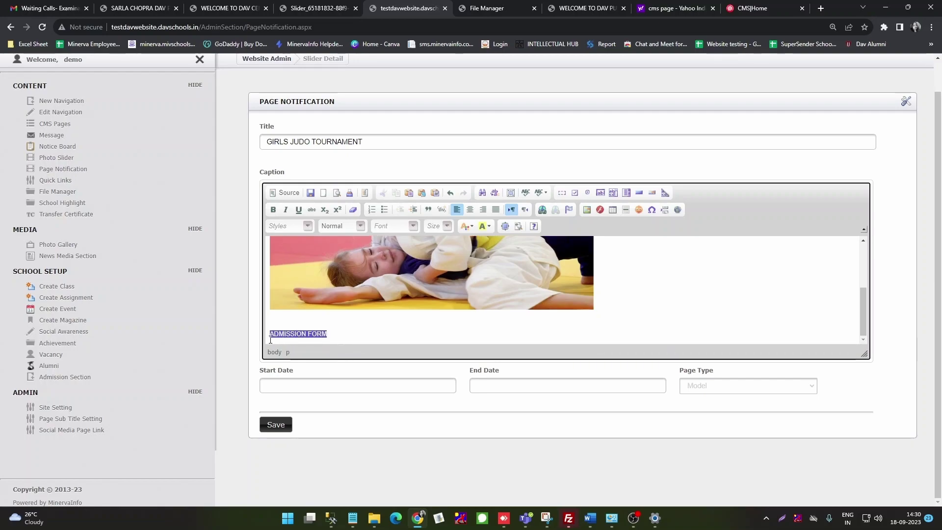
pyautogui.click(542, 210)
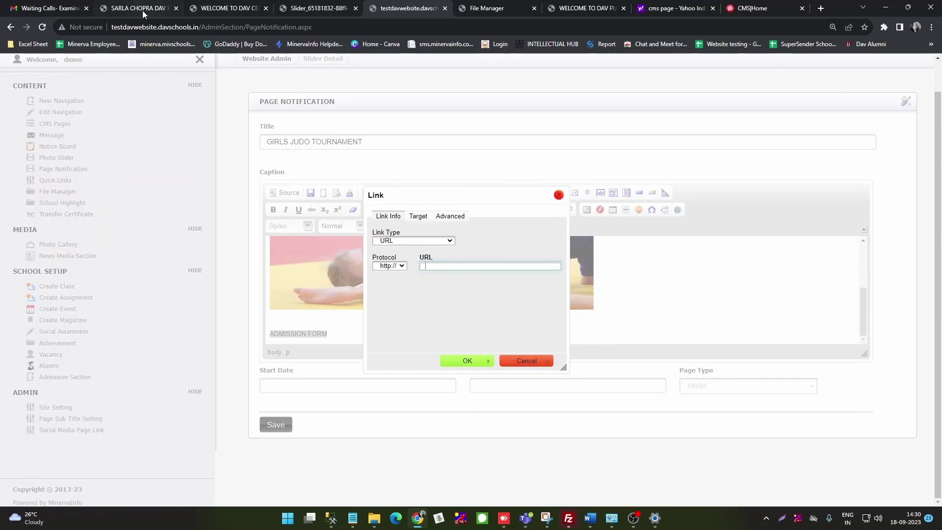
# Step: Link ADMISSION FORM to testdavwebsite.davschools.in/ with target New Window (_blank)
pyautogui.moveTo(199, 27); pyautogui.dragTo(111, 31)
pyautogui.hotkey('ctrl', 'c')
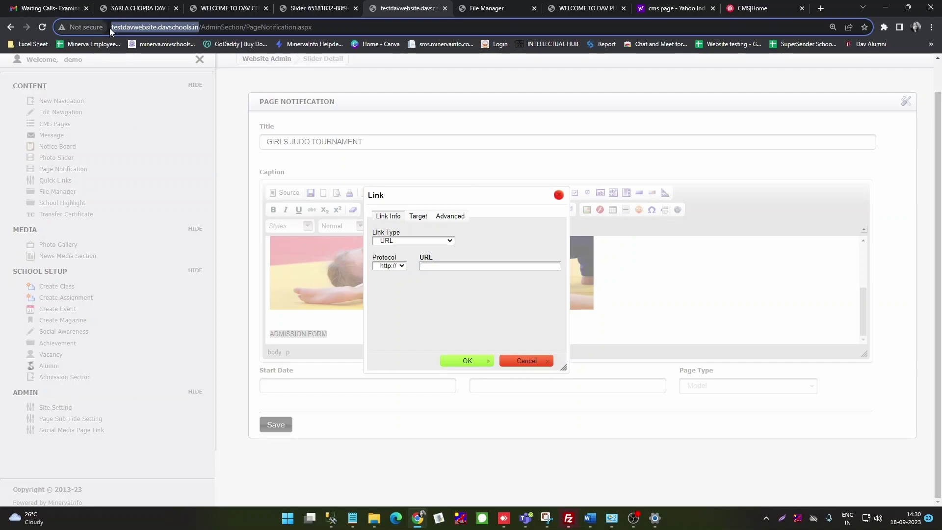
pyautogui.click(427, 265)
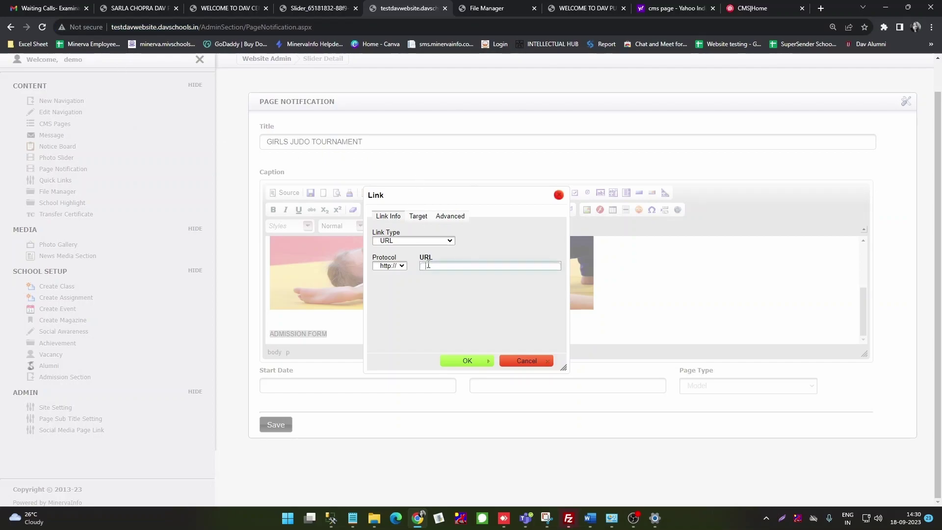
pyautogui.hotkey('ctrl', 'v')
pyautogui.write('/')
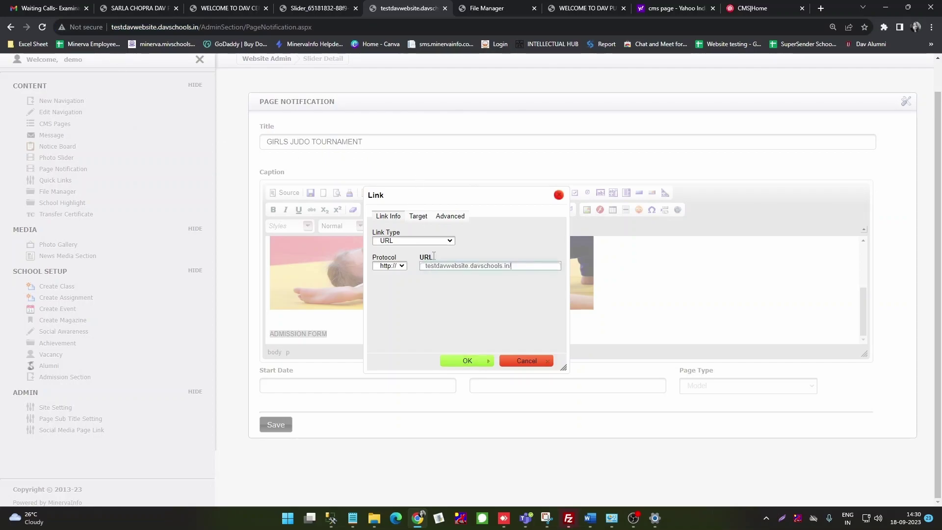
pyautogui.click(418, 217)
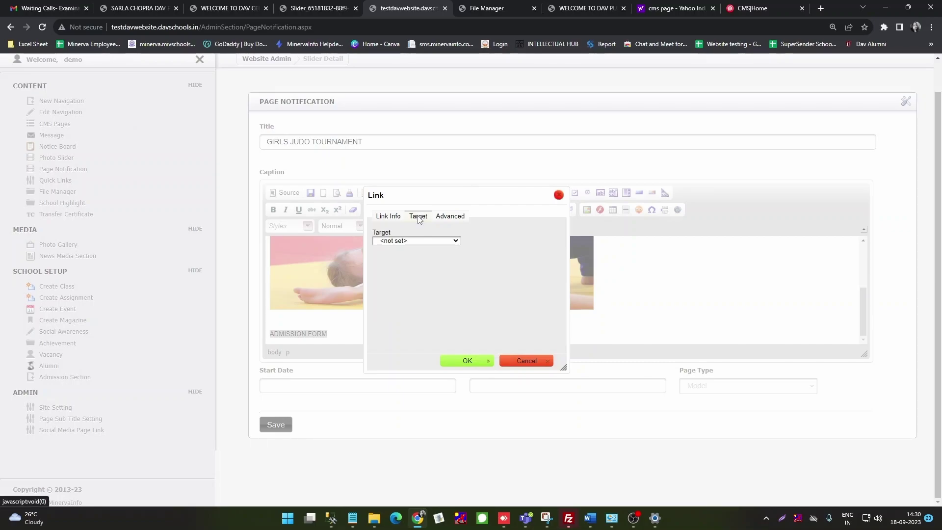
pyautogui.click(424, 241)
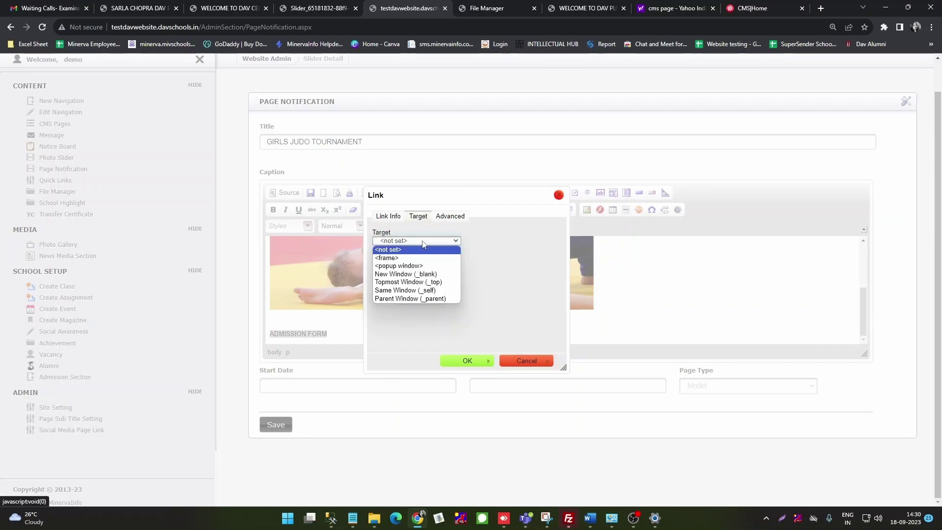
pyautogui.click(418, 275)
pyautogui.click(467, 362)
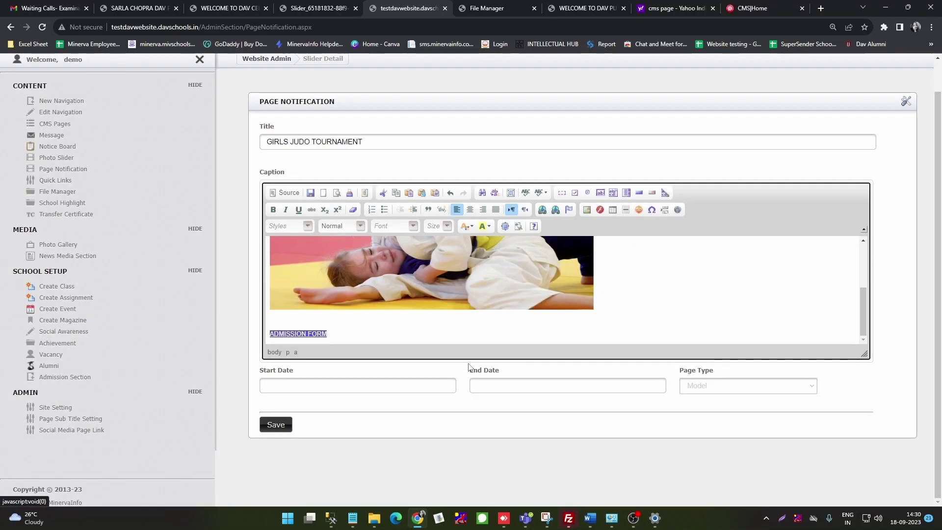
pyautogui.click(378, 385)
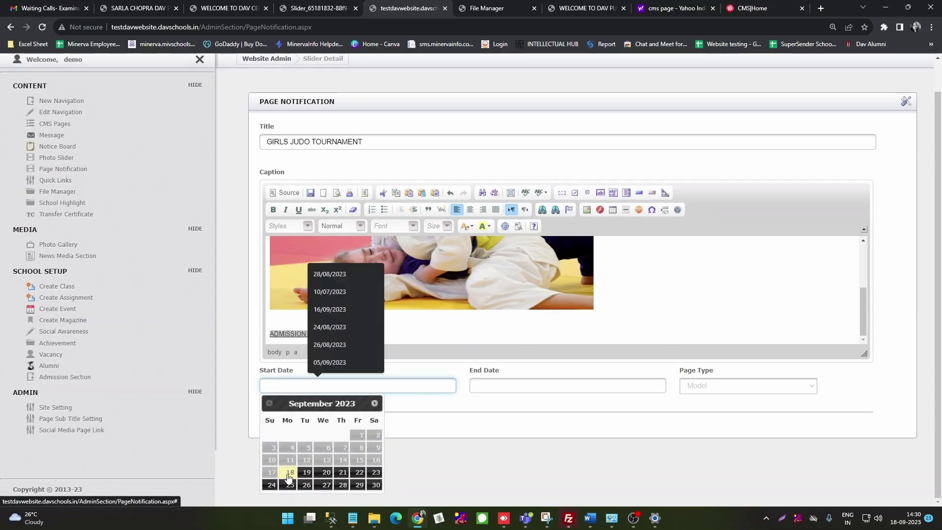
# Step: Set dates 21/09/2023 to 26/09/2023, save, and acknowledge the Page Notification Added message
pyautogui.click(343, 472)
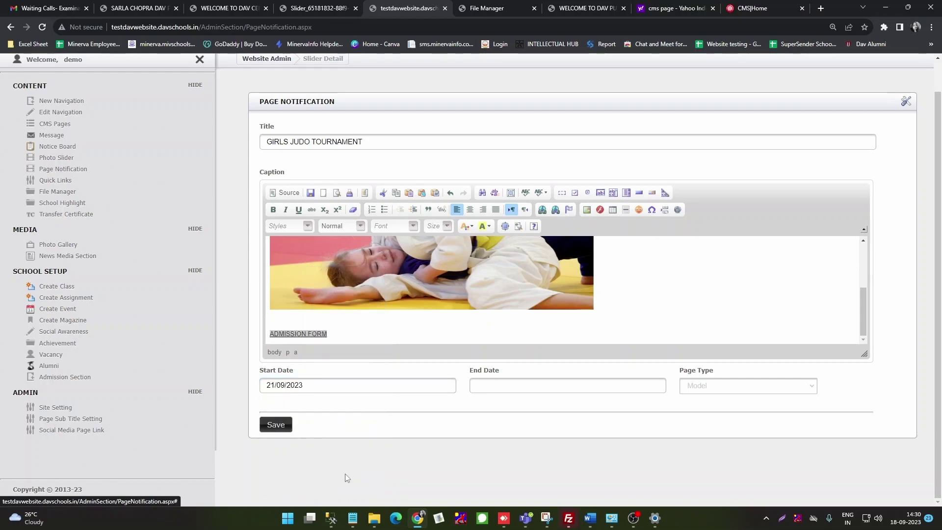
pyautogui.click(500, 385)
pyautogui.click(515, 489)
pyautogui.click(273, 435)
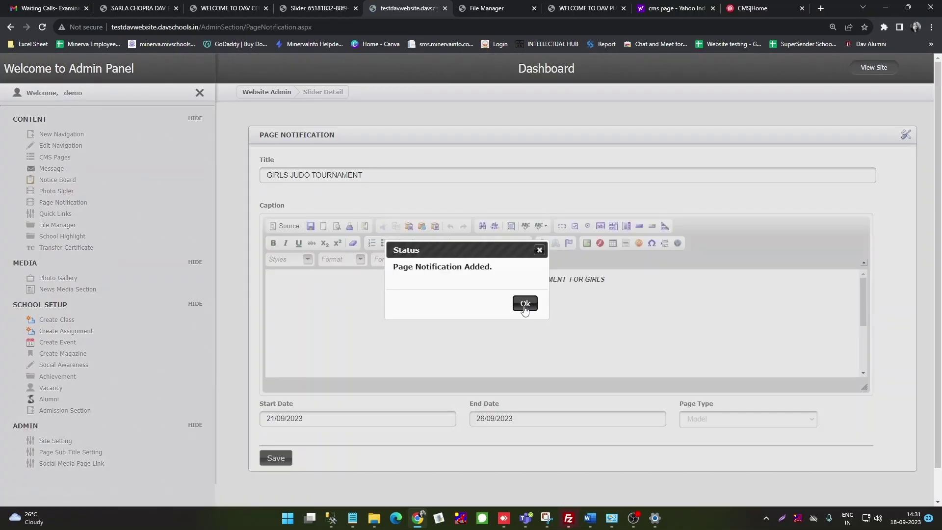
pyautogui.click(525, 304)
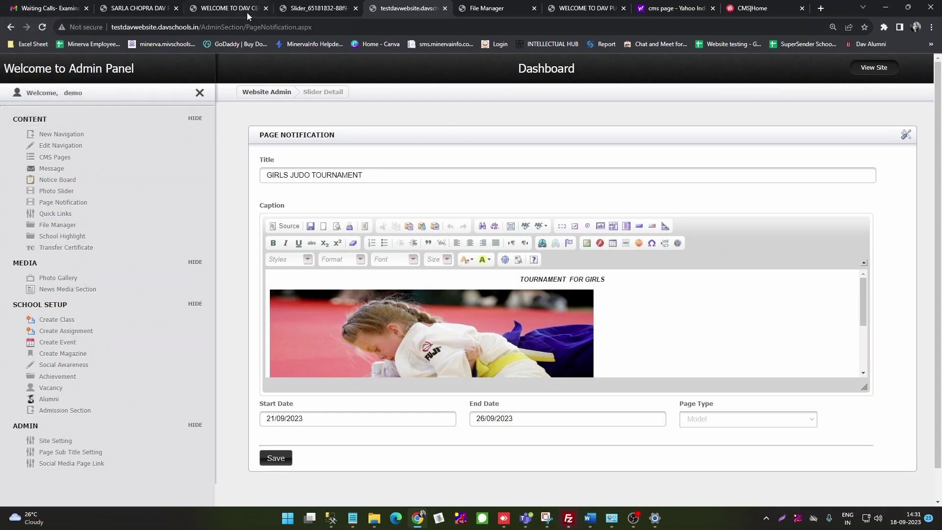
# Step: Reload the DAV Centenary test homepage to check its notice board, briefly viewing the Noida DAV site
pyautogui.click(232, 10)
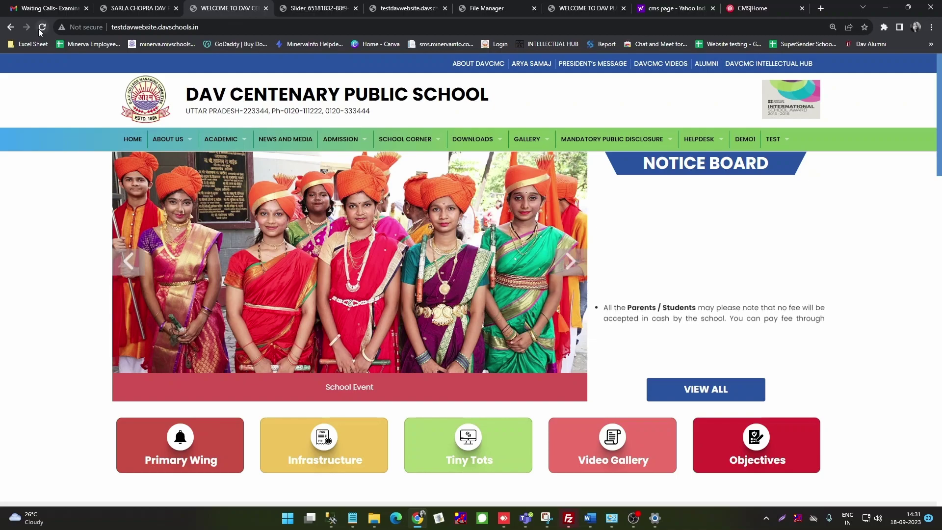
pyautogui.click(42, 28)
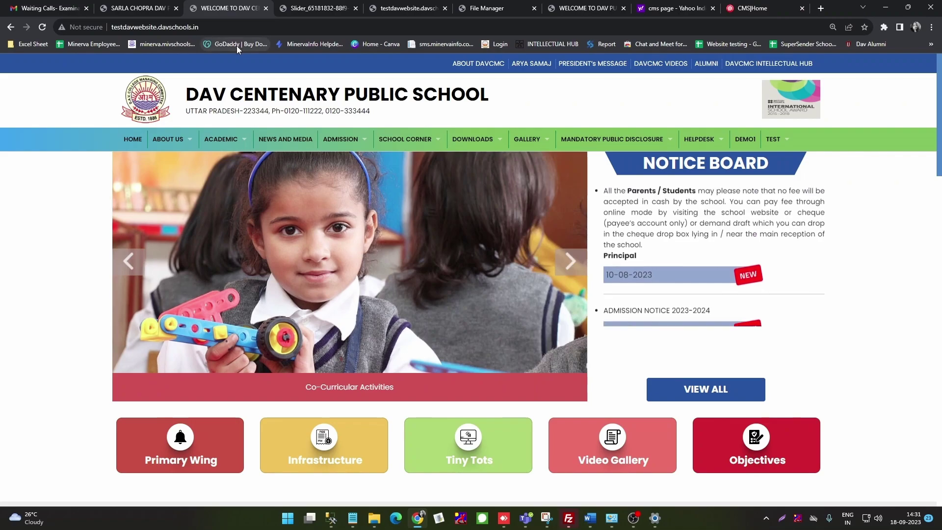
pyautogui.click(143, 8)
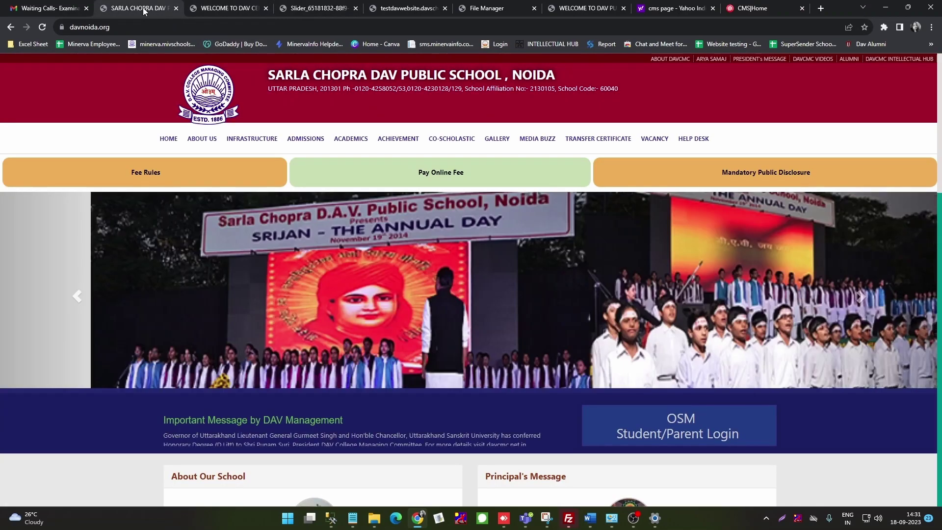
pyautogui.click(206, 10)
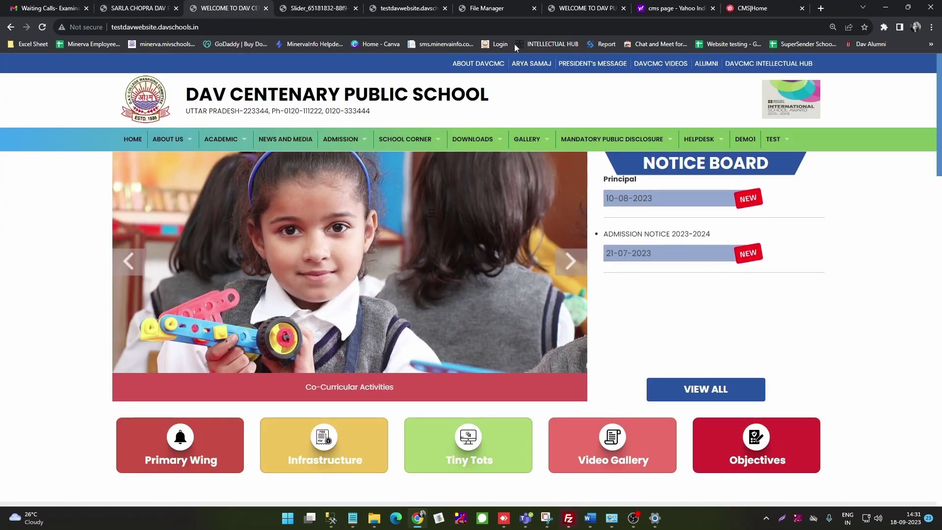
# Step: Dismiss the admission-open popup on the Faridabad homepage, then return to the GIRLS JUDO TOURNAMENT notification form
pyautogui.click(588, 9)
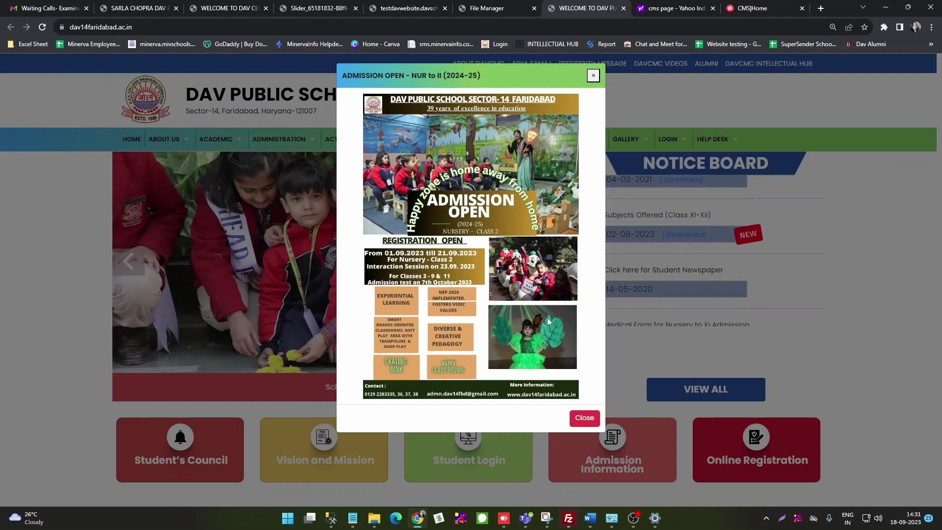
pyautogui.click(582, 418)
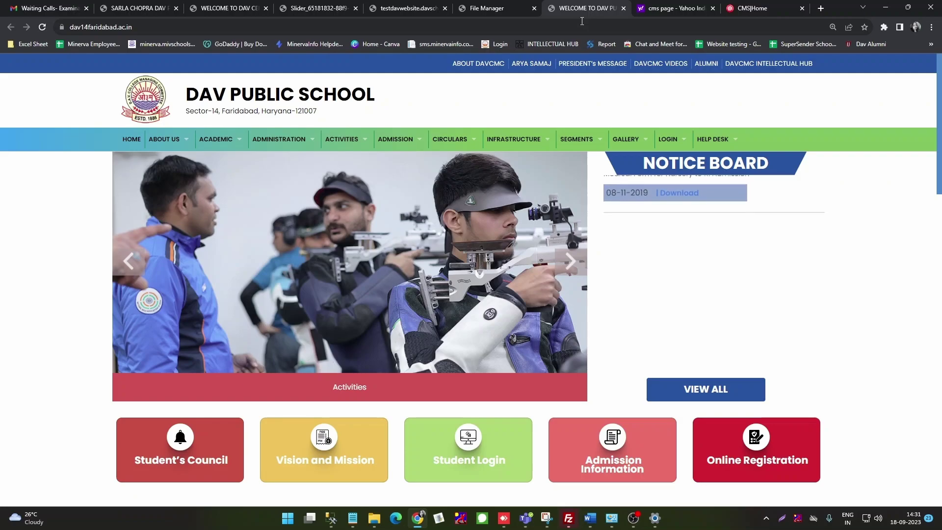
pyautogui.click(401, 11)
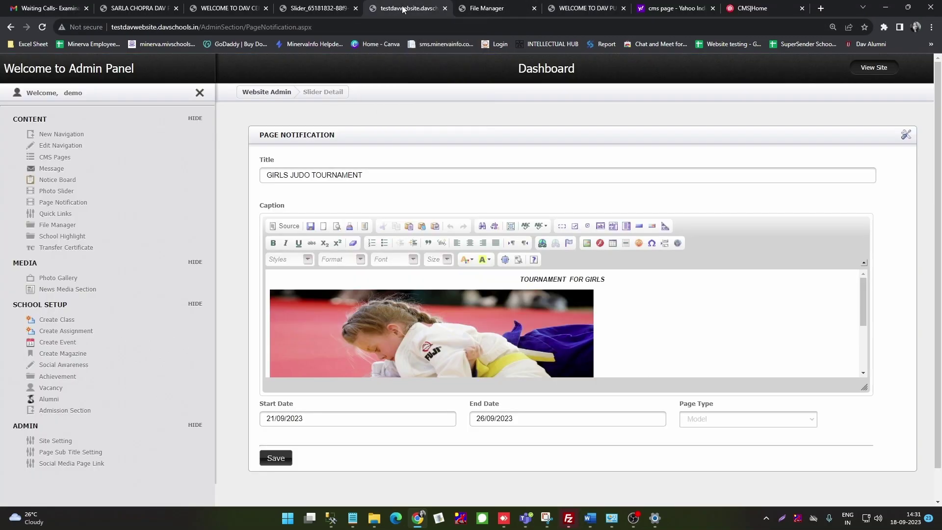
# Step: Open the admin Quick Links list and compare it with the homepage footer's quick links
pyautogui.click(55, 214)
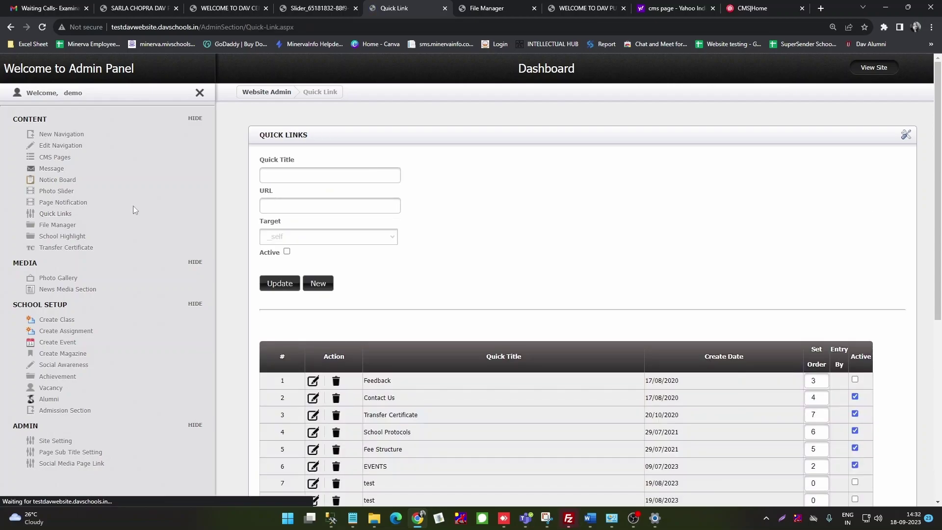
pyautogui.click(231, 8)
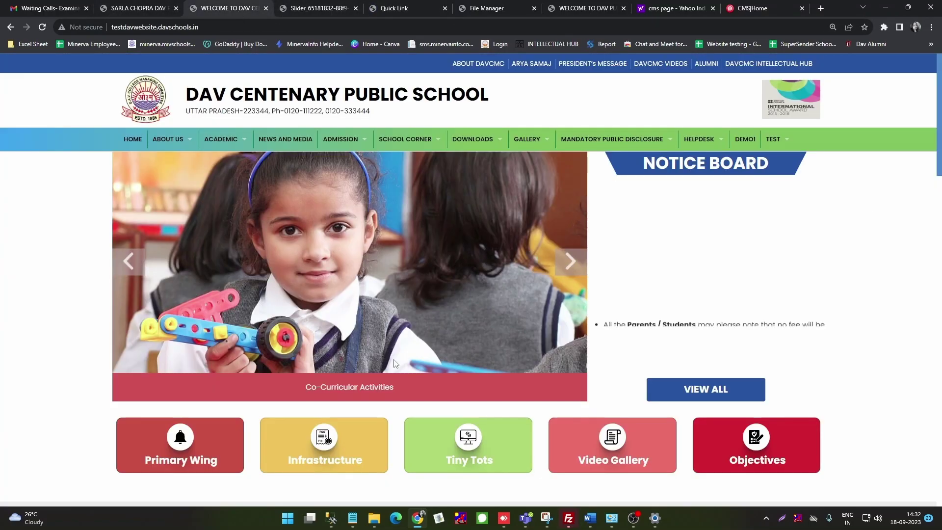
pyautogui.scroll(-15, 416, 371)
pyautogui.scroll(-10, 414, 396)
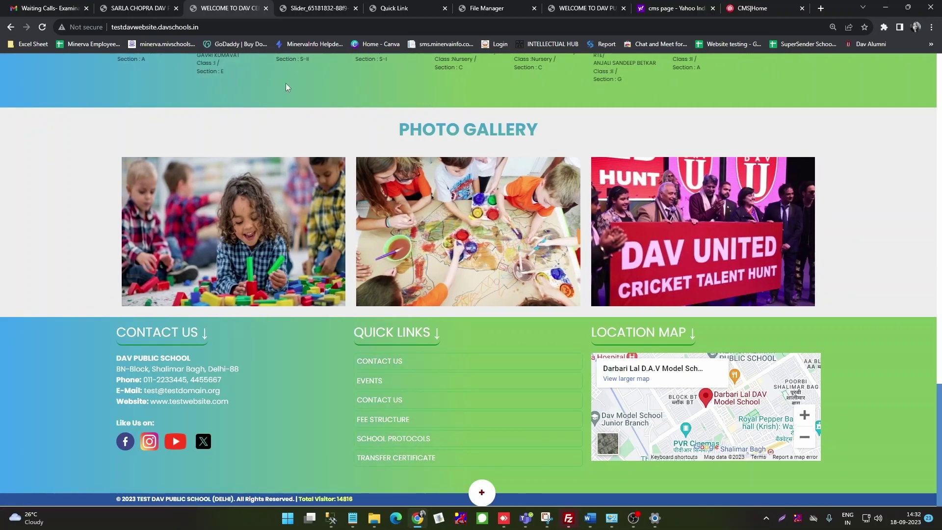
pyautogui.click(386, 10)
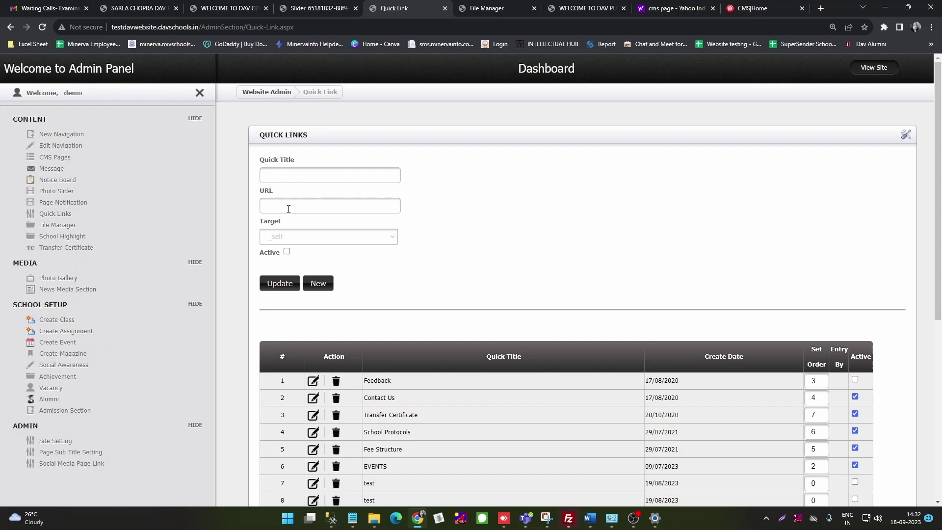
# Step: Leave the quick link's Target set to _self
pyautogui.moveTo(293, 27); pyautogui.dragTo(111, 30)
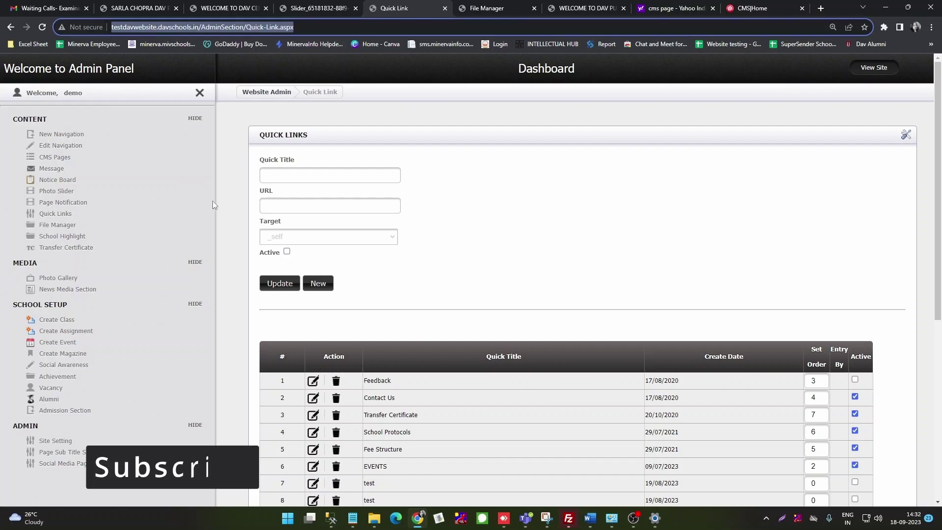
pyautogui.click(331, 238)
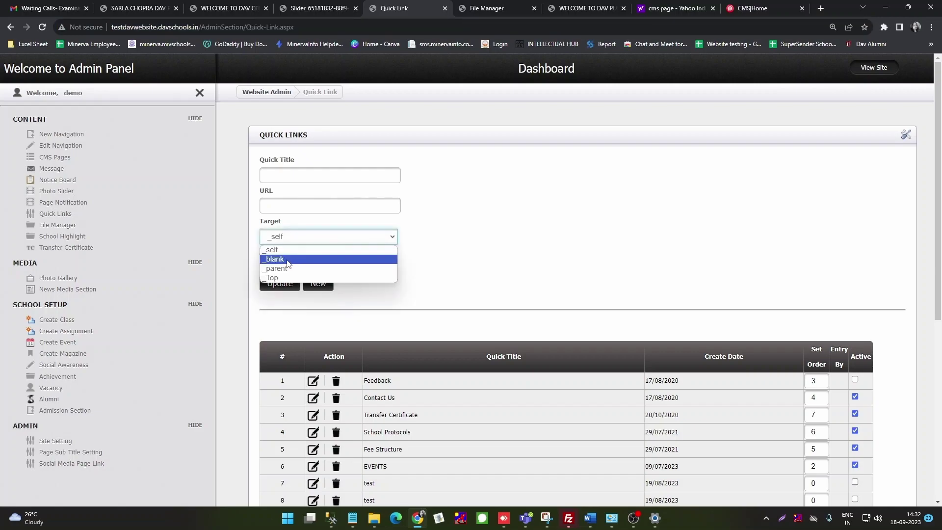
pyautogui.click(442, 249)
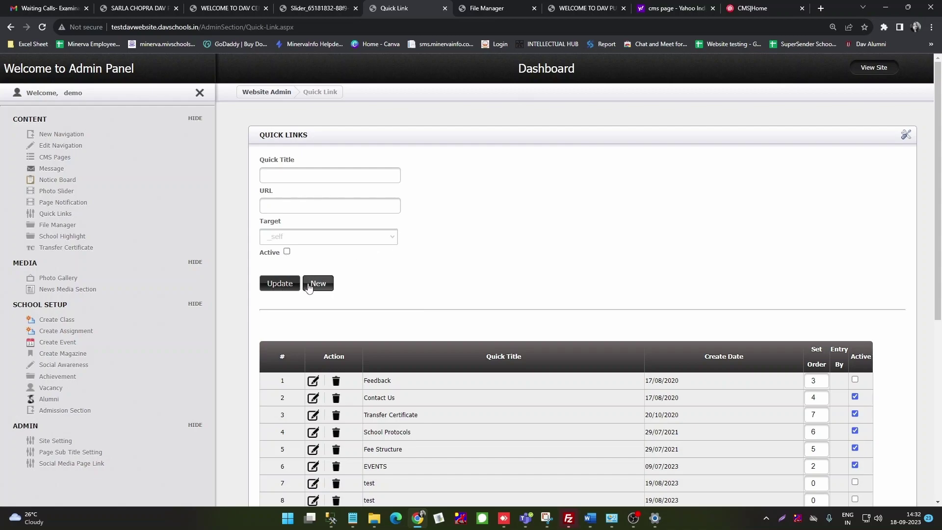
# Step: Delete the seventh quick link, titled test, and confirm the removal
pyautogui.scroll(-5, 505, 280)
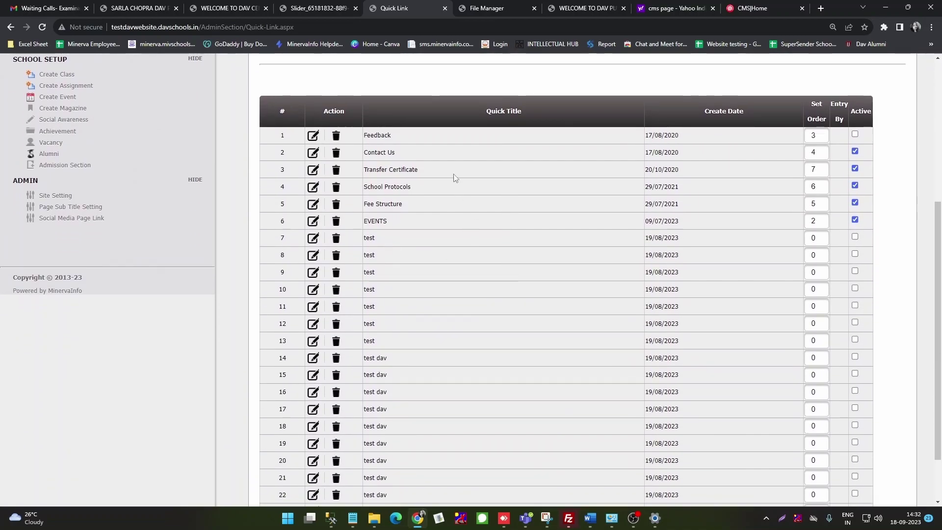
pyautogui.scroll(-2, 454, 275)
pyautogui.scroll(6, 457, 408)
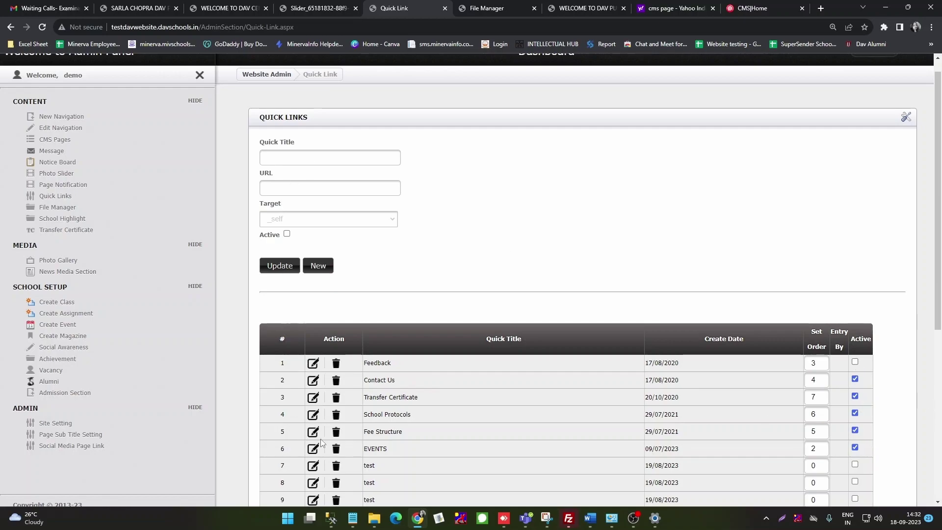
pyautogui.scroll(-2, 428, 446)
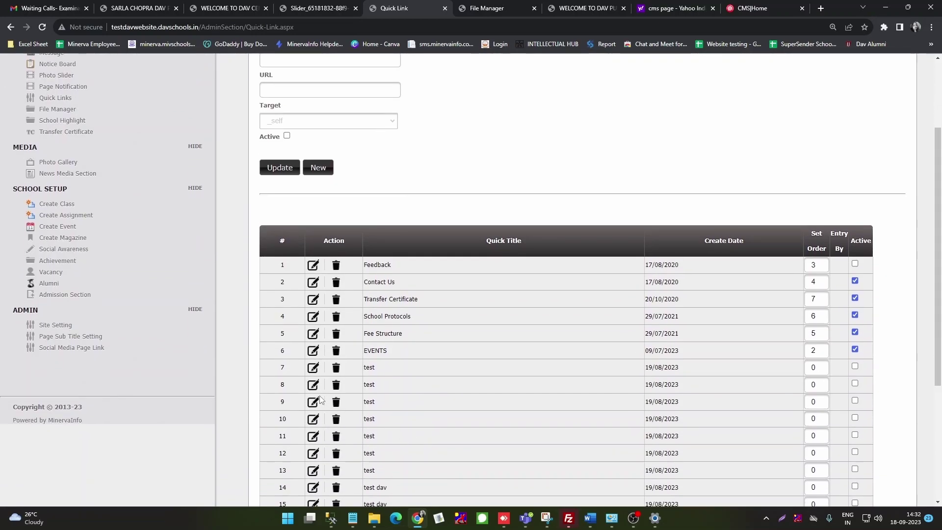
pyautogui.click(335, 368)
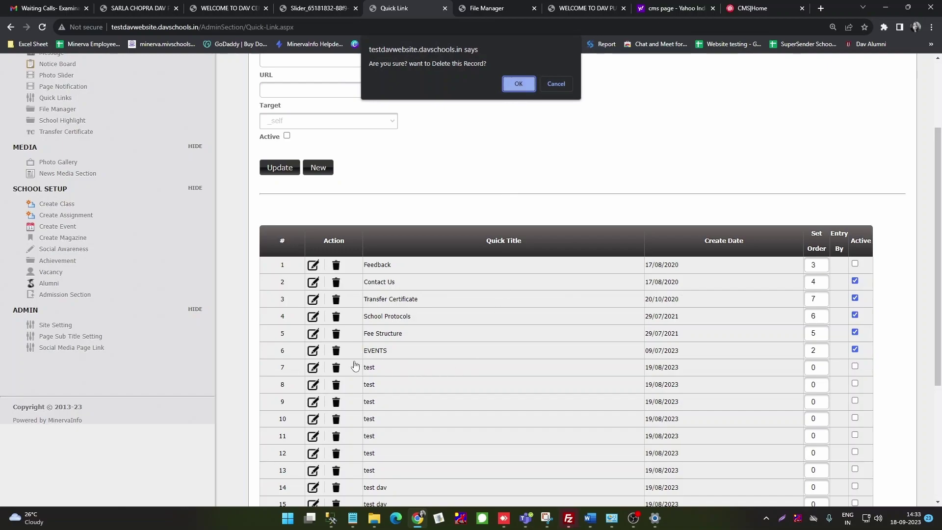
pyautogui.click(517, 84)
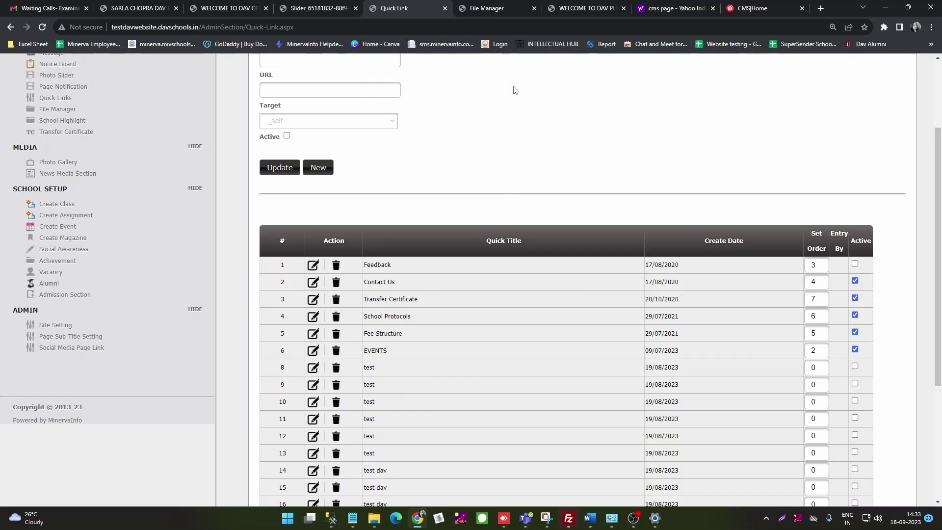
pyautogui.scroll(3, 417, 162)
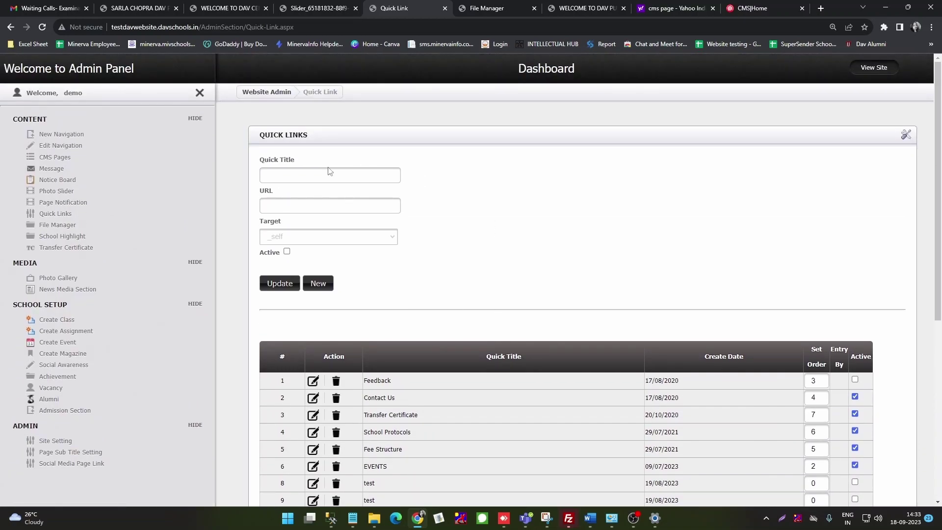
pyautogui.click(52, 227)
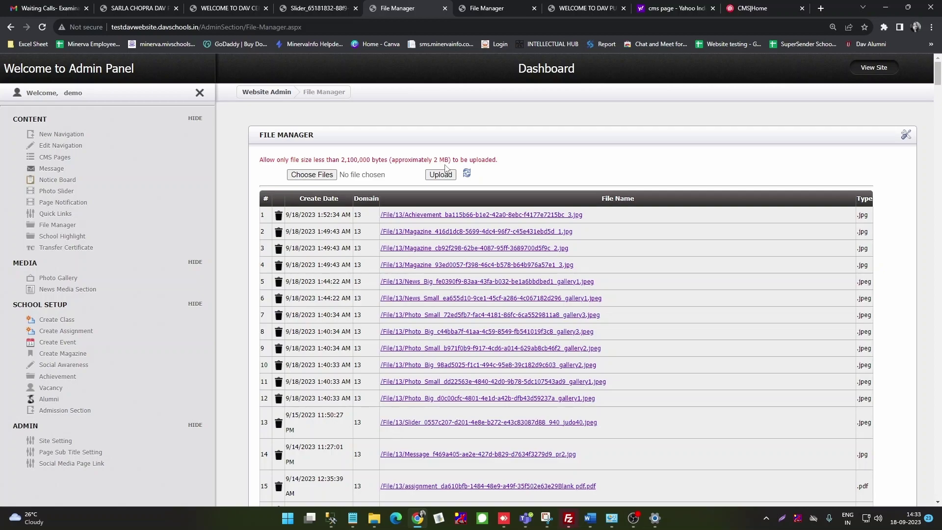
# Step: Upload IMG_20230418_062242_989.jpg in the File Manager and acknowledge the success message
pyautogui.click(312, 175)
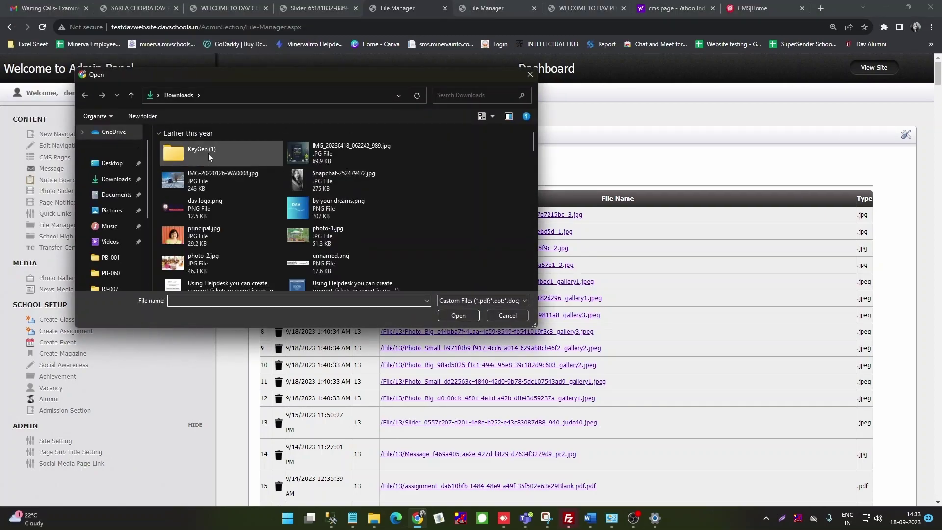
pyautogui.click(337, 149)
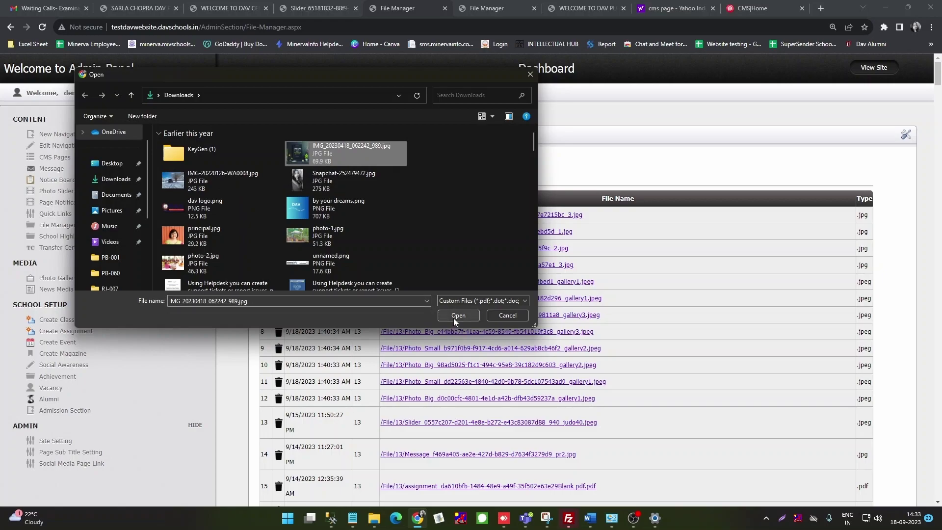
pyautogui.click(453, 317)
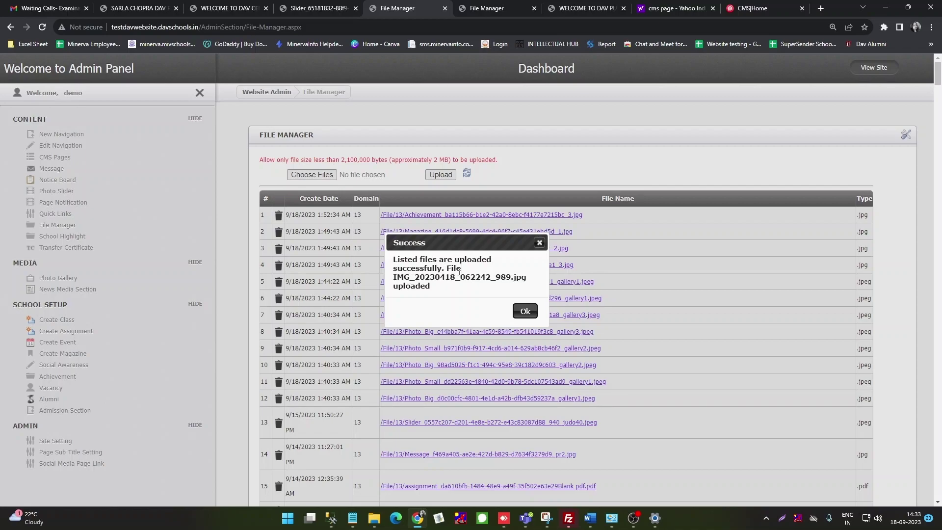
pyautogui.click(524, 311)
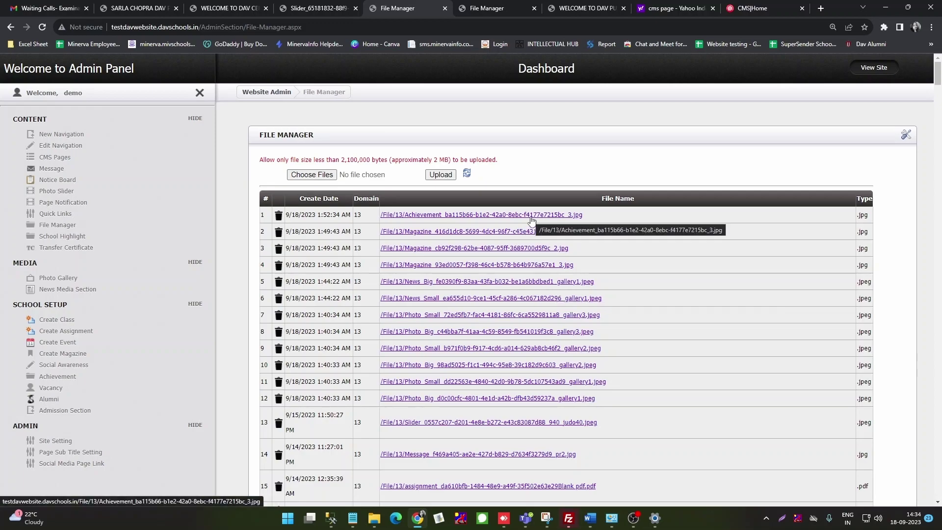
pyautogui.click(59, 239)
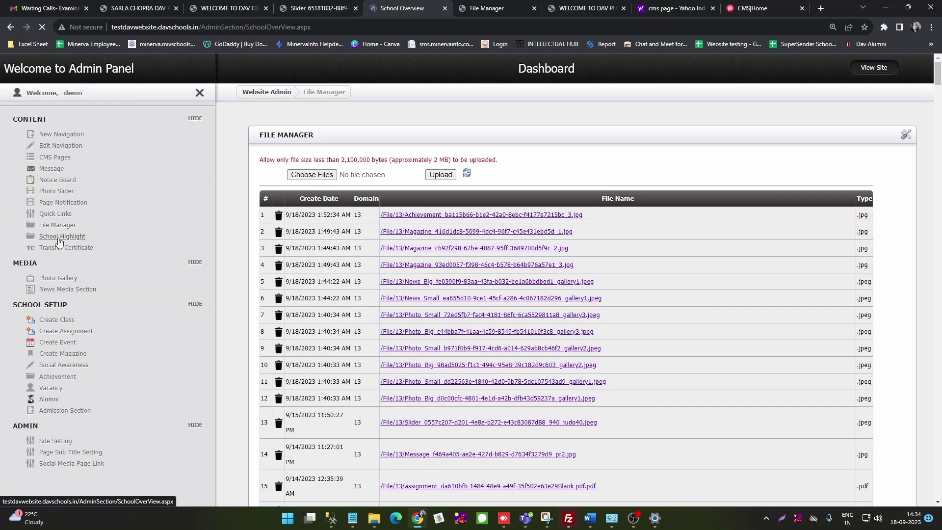
# Step: Look over the school homepage, then return to the admin School Overview list
pyautogui.click(226, 9)
pyautogui.scroll(10, 375, 298)
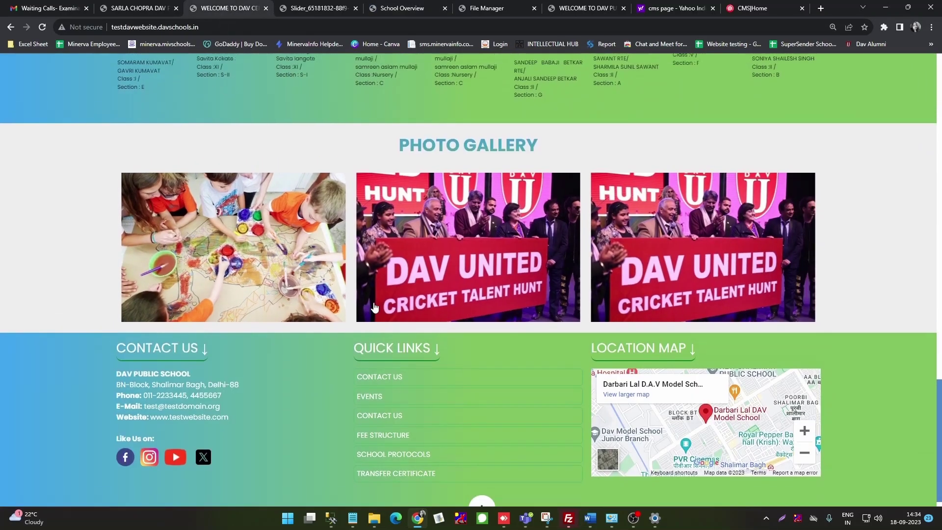
pyautogui.scroll(8, 375, 298)
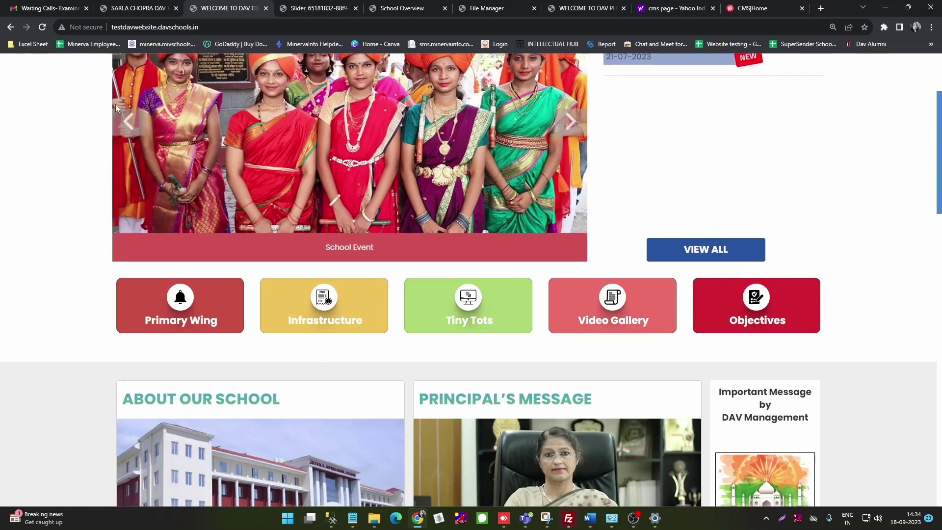
pyautogui.click(399, 8)
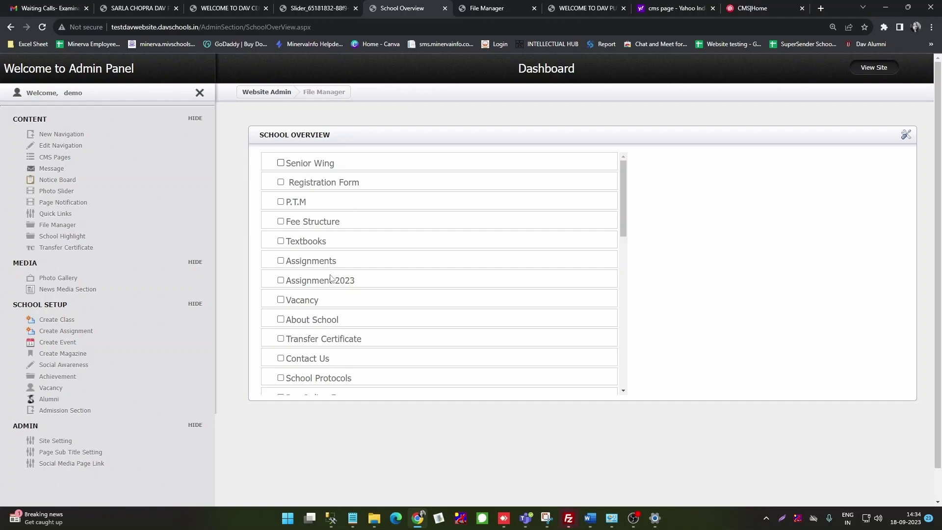
# Step: Untick Video Gallery and Primary Wing as homepage highlights
pyautogui.scroll(-1, 329, 281)
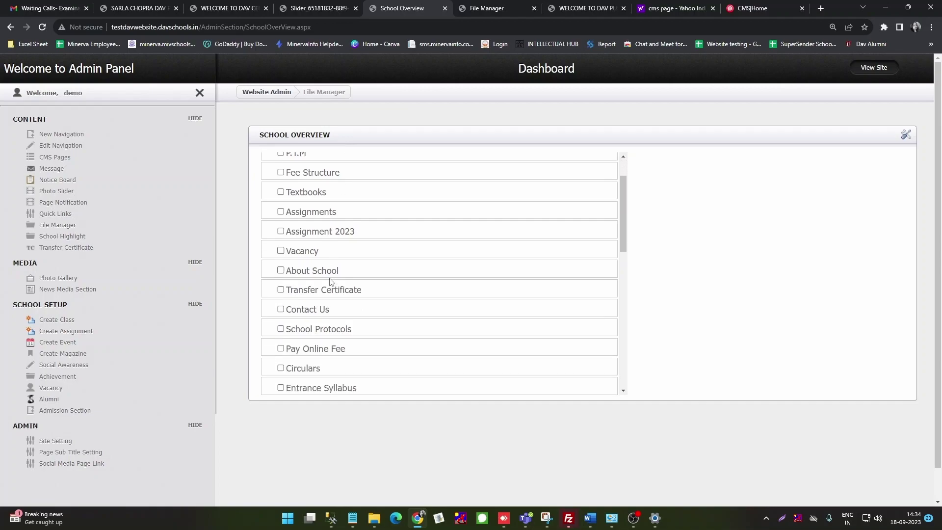
pyautogui.scroll(-12, 330, 280)
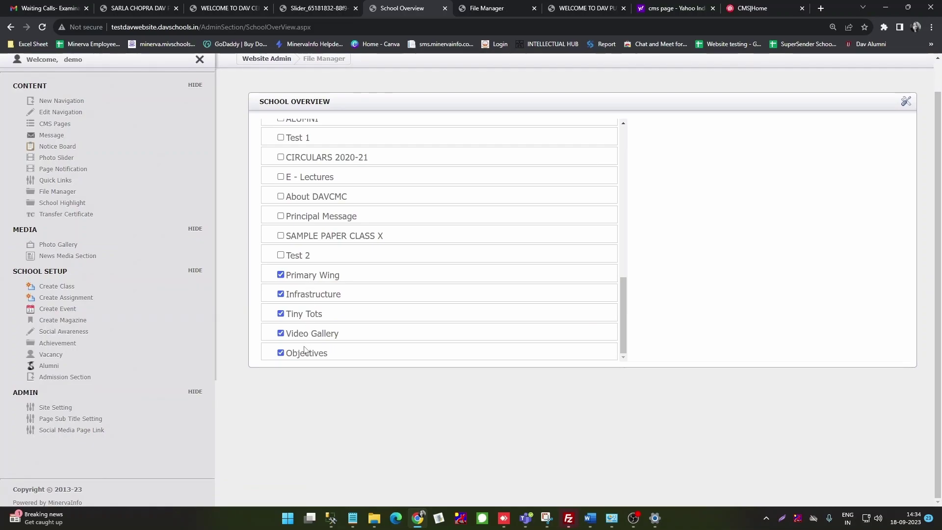
pyautogui.click(281, 333)
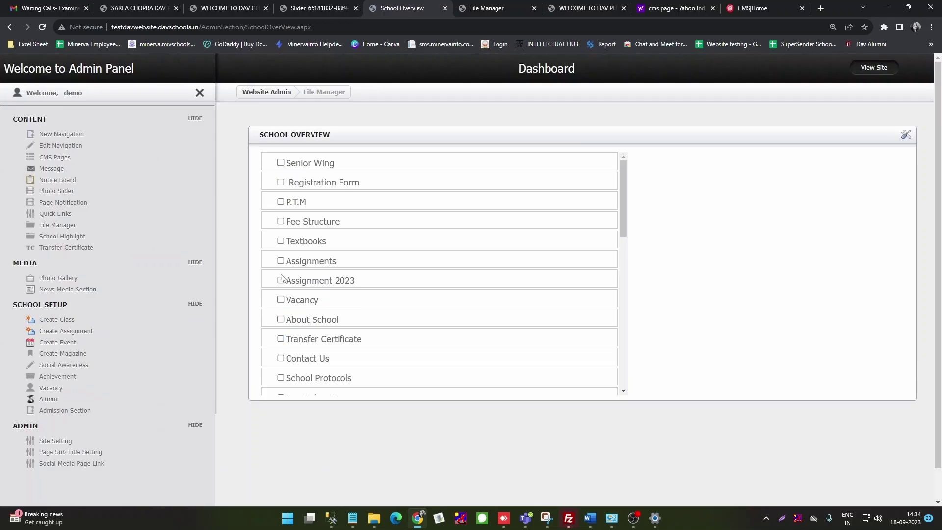
pyautogui.scroll(-10, 305, 325)
pyautogui.click(281, 327)
# Step: Tick Registration Form and Pay Online Fee as highlights, acknowledging each save message
pyautogui.click(281, 182)
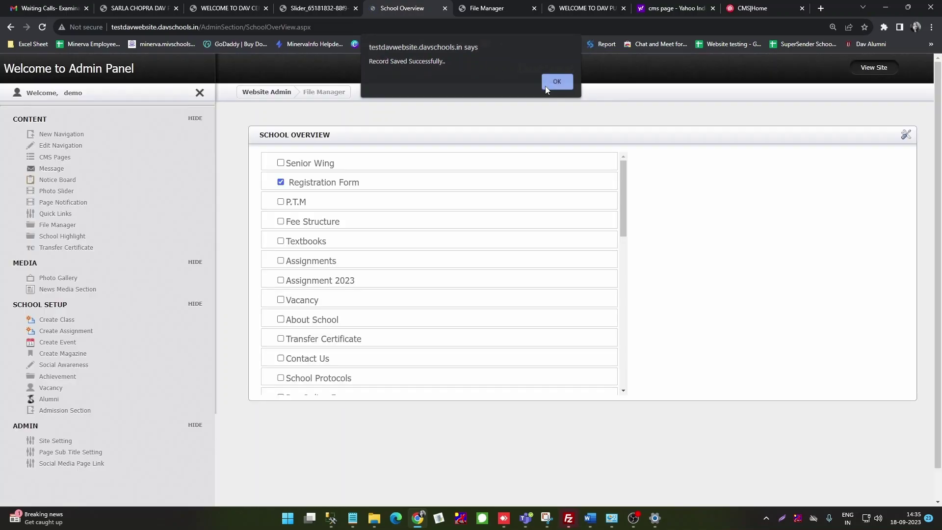
pyautogui.click(545, 85)
pyautogui.scroll(-3, 354, 259)
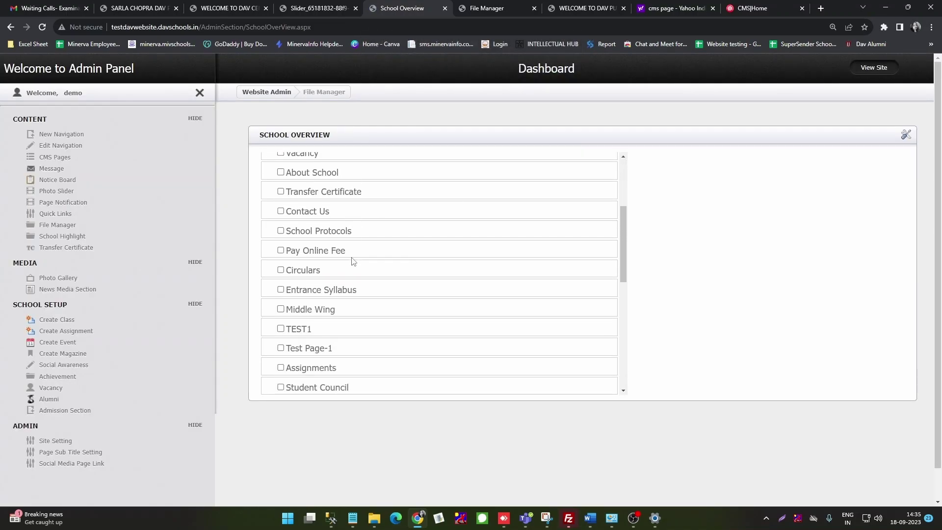
pyautogui.click(281, 250)
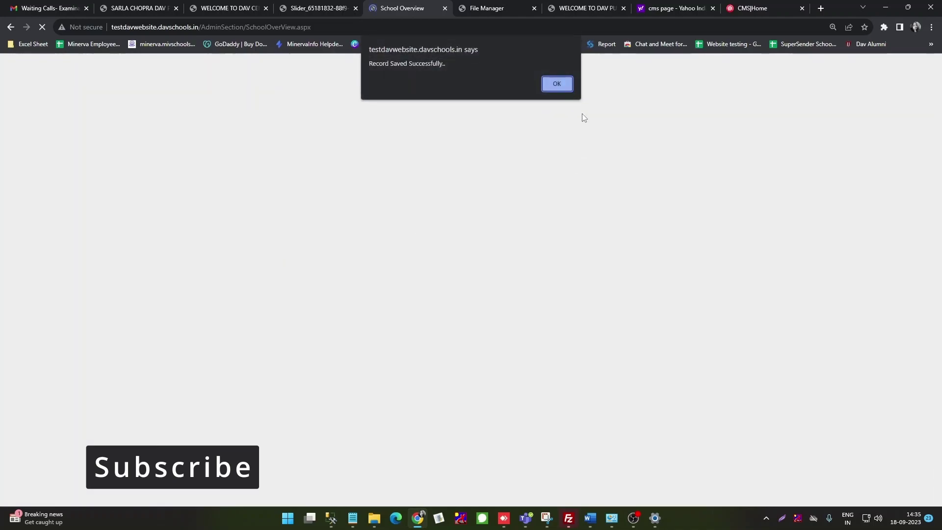
pyautogui.click(550, 86)
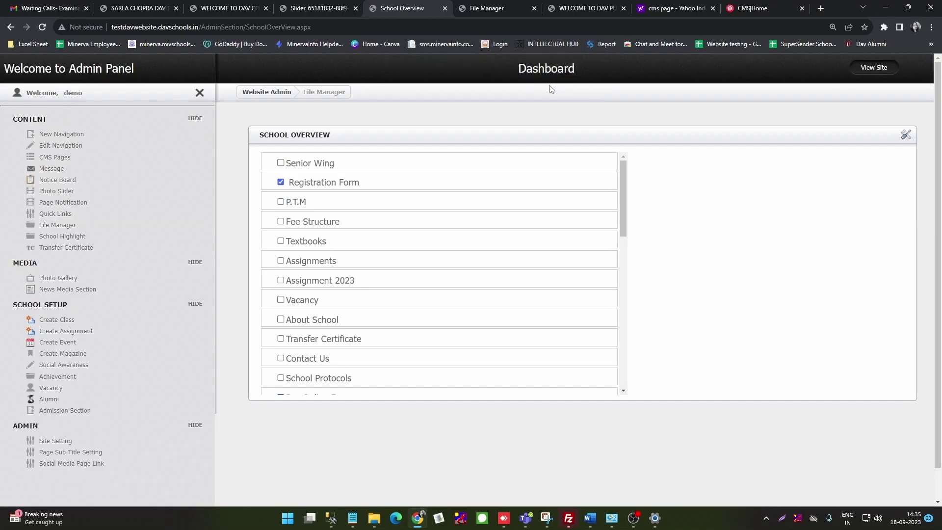
# Step: Reload the homepage to verify the Registration Form and Pay Online Fee tiles, then return to School Overview
pyautogui.click(233, 10)
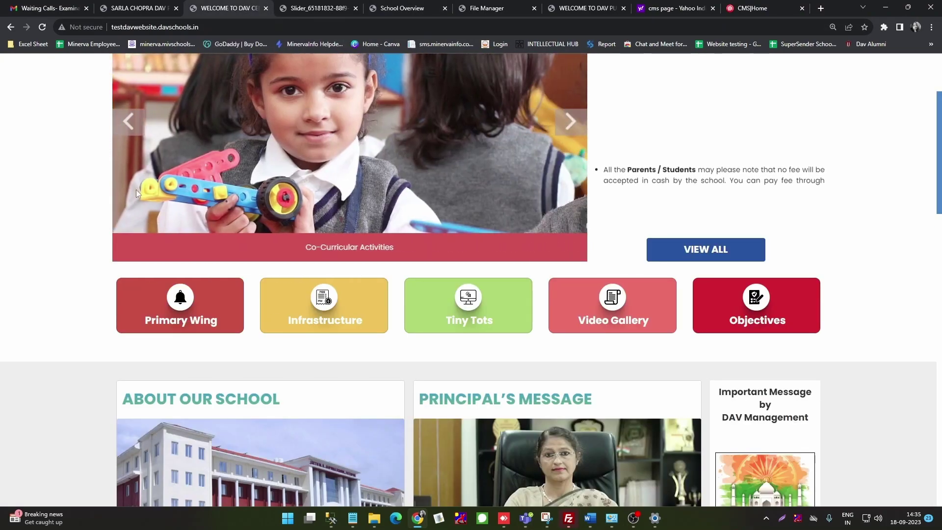
pyautogui.scroll(3, 132, 184)
pyautogui.click(42, 28)
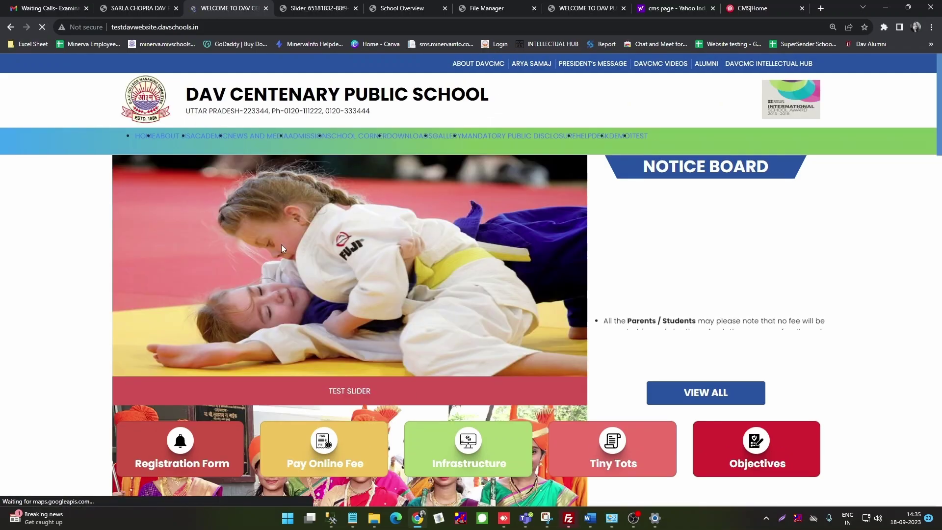
pyautogui.scroll(-4, 314, 281)
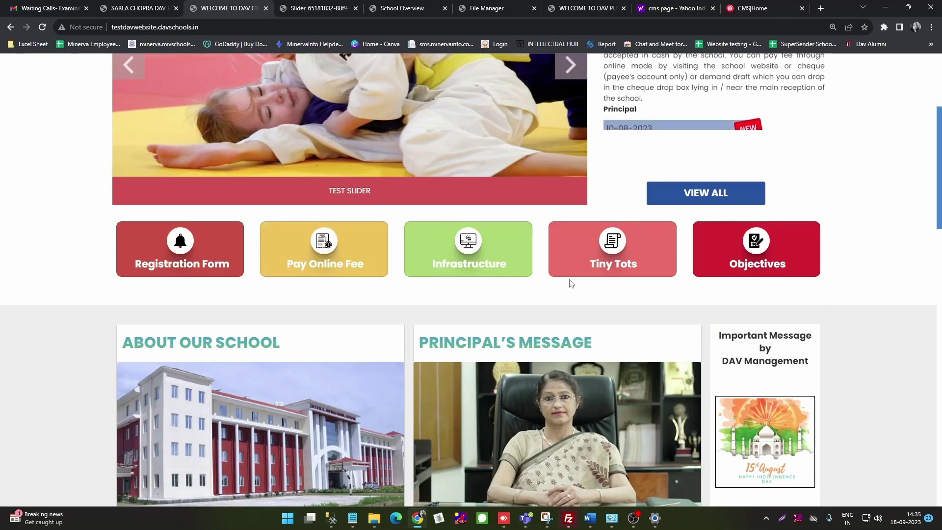
pyautogui.scroll(3, 503, 330)
pyautogui.scroll(-2, 505, 335)
pyautogui.scroll(-2, 505, 334)
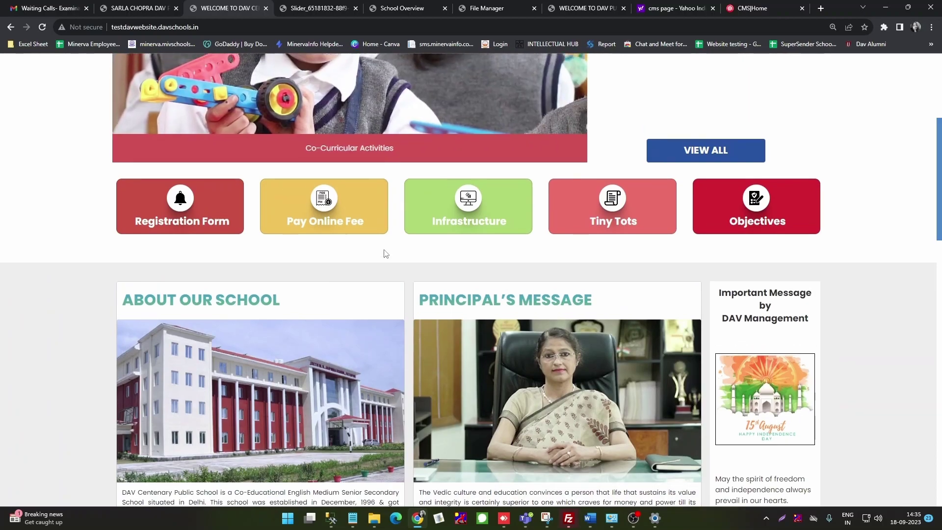
pyautogui.scroll(5, 385, 252)
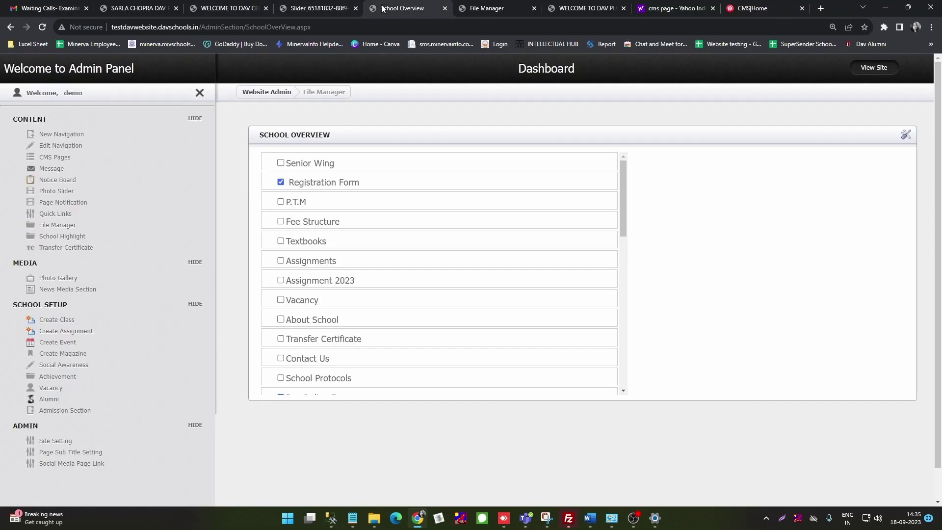
pyautogui.click(402, 8)
# Step: Open the Transfer Certificate form from the CONTENT sidebar section
pyautogui.click(74, 251)
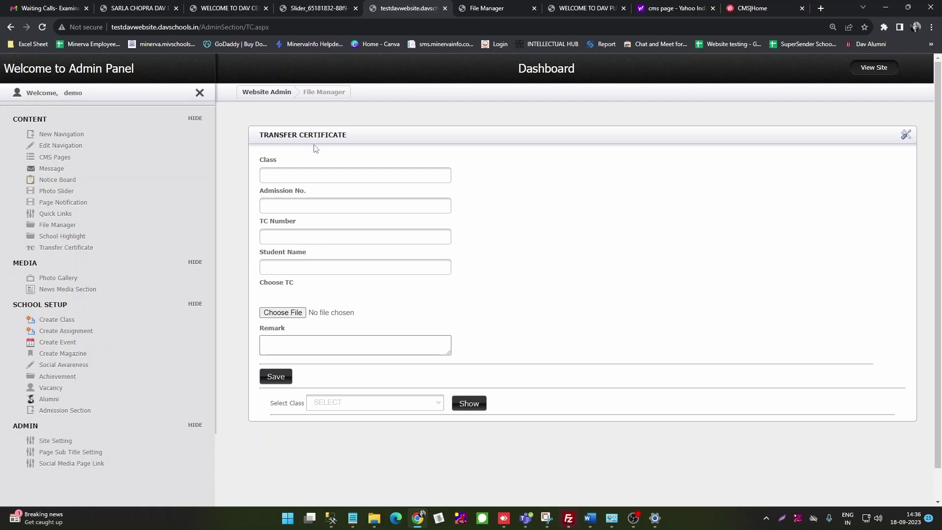
# Step: Start a new URL-type navigation entry pointing to /Transfer certificate, fixing the typo
pyautogui.click(53, 136)
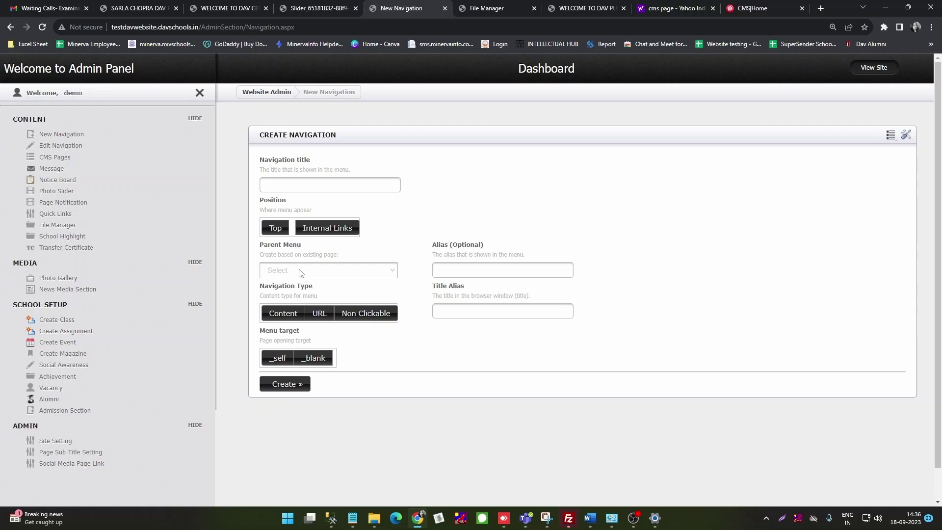
pyautogui.click(318, 315)
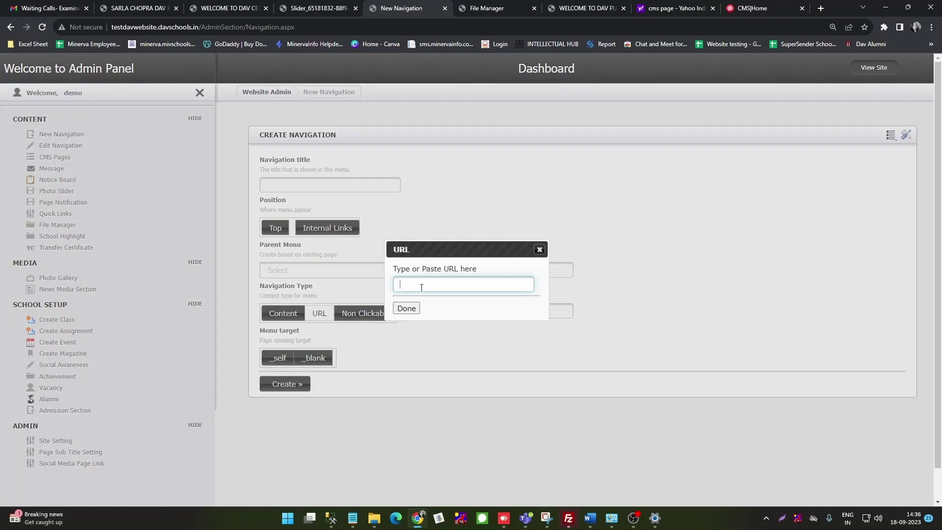
pyautogui.write('/Transfer certifiacte')
pyautogui.click(462, 285)
pyautogui.press('BackSpace')
pyautogui.press('BackSpace')
pyautogui.write('ca')
pyautogui.click(407, 309)
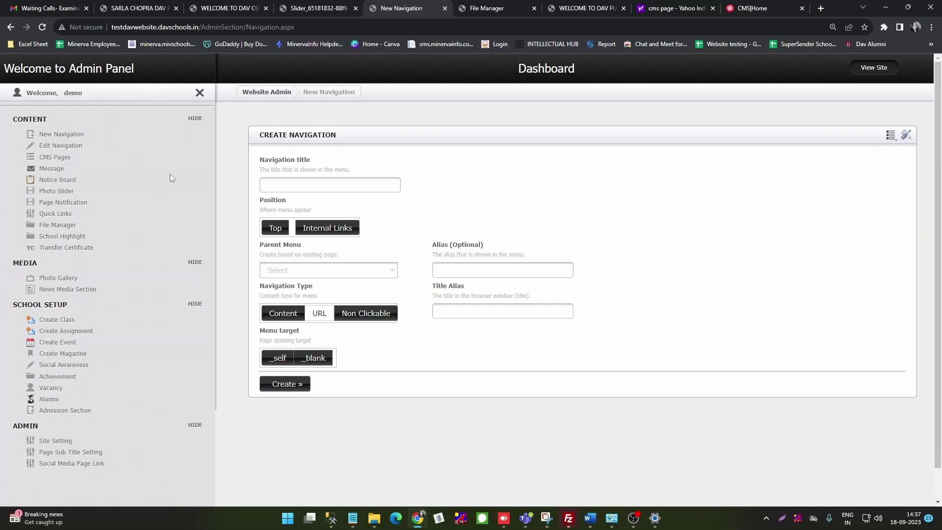
pyautogui.click(66, 248)
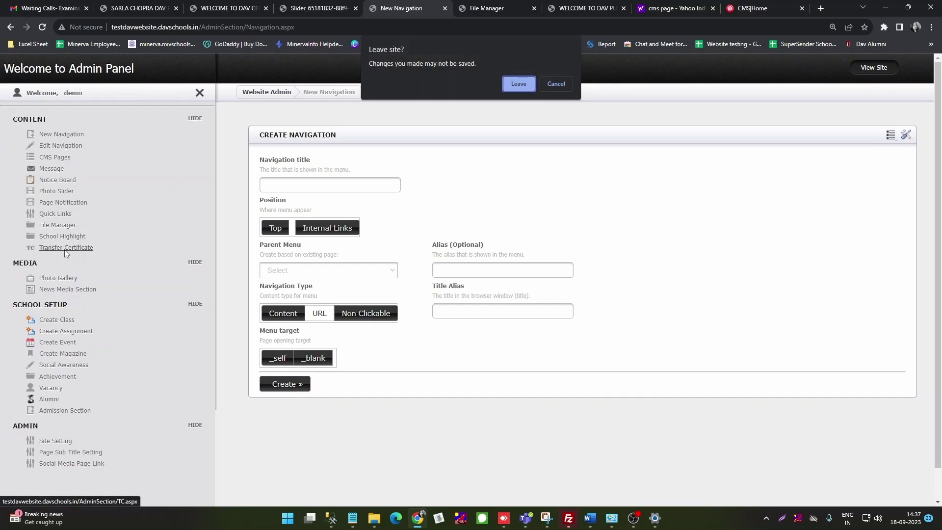
# Step: Discard the unsaved navigation, then review the Transfer Certificate fields and Select Class list
pyautogui.click(518, 84)
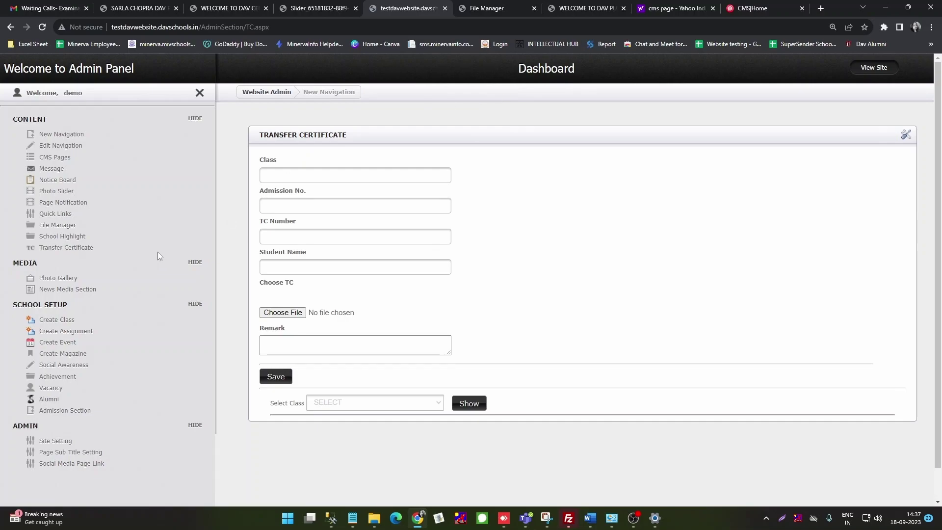
pyautogui.click(307, 177)
pyautogui.click(309, 203)
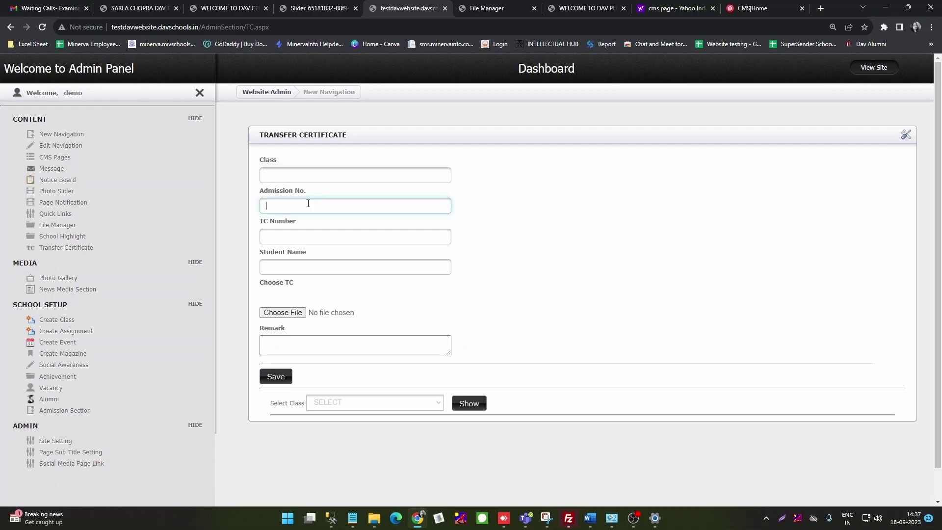
pyautogui.click(302, 238)
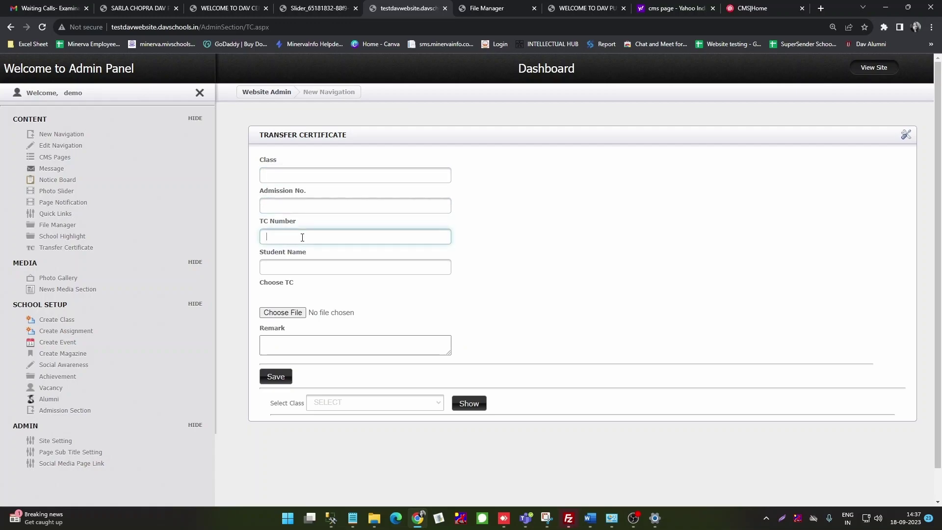
pyautogui.click(301, 264)
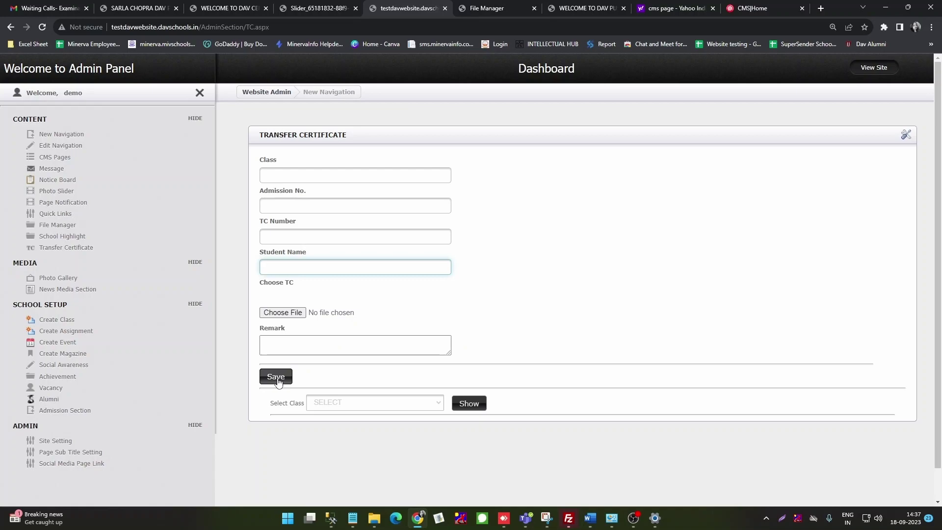
pyautogui.click(436, 404)
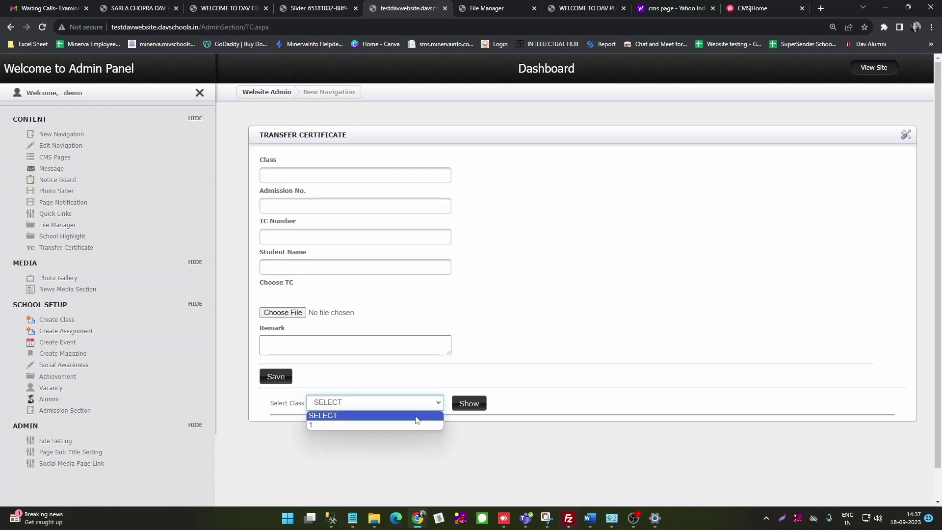
pyautogui.click(361, 425)
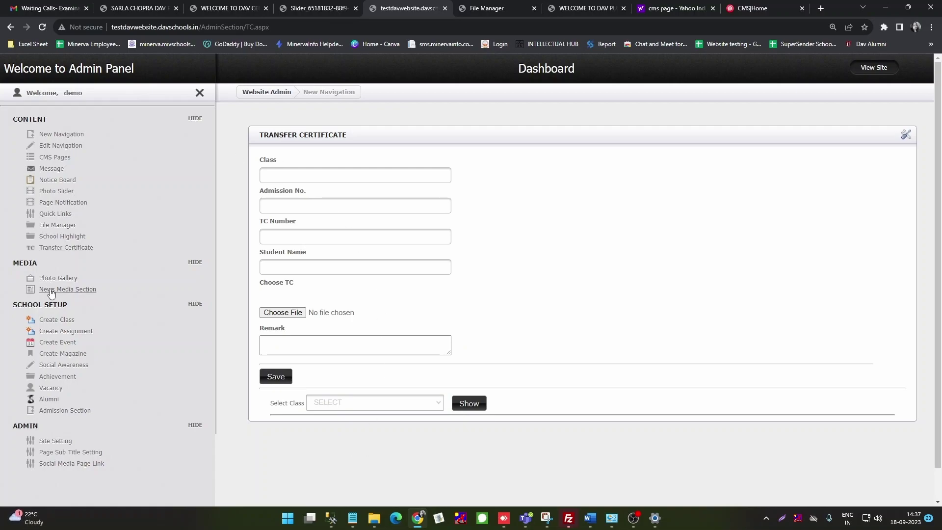
# Step: Save a new class named 'class I', confirm the saved message, and go back to Transfer Certificate
pyautogui.click(56, 321)
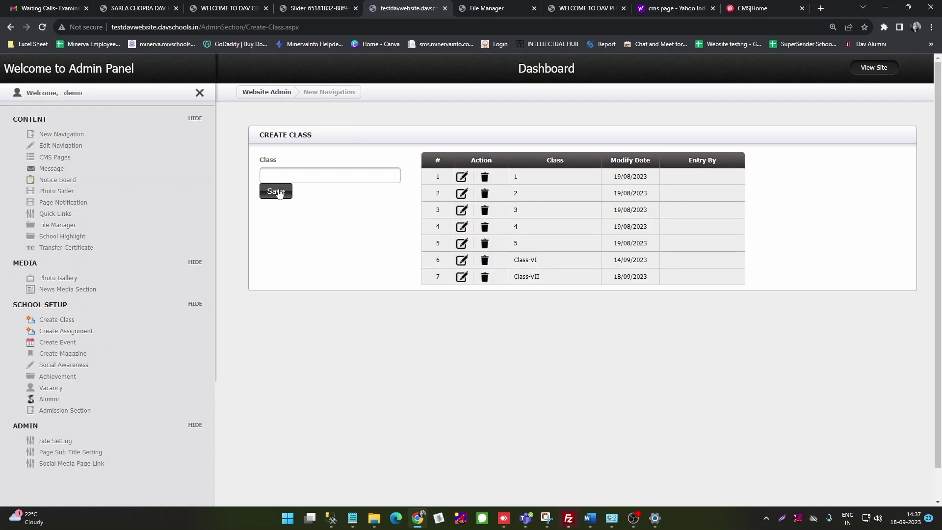
pyautogui.click(287, 175)
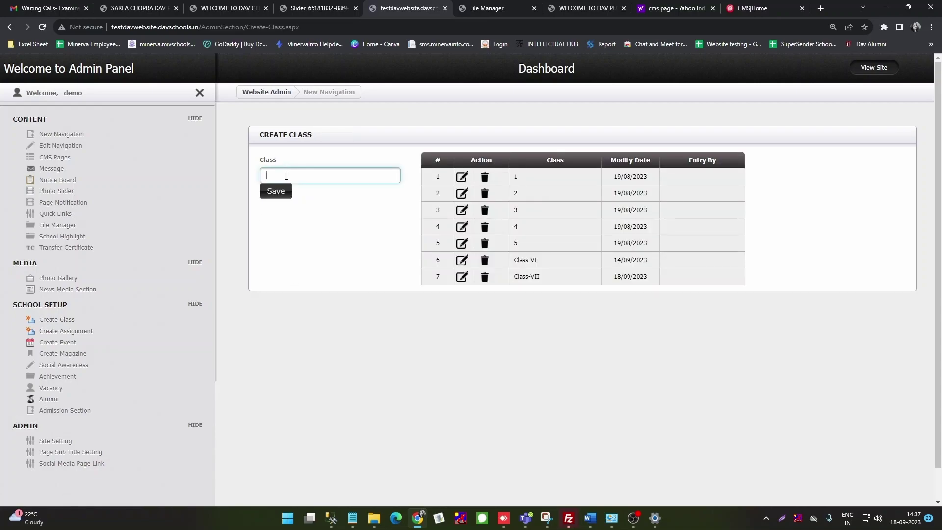
pyautogui.write('class I')
pyautogui.click(288, 194)
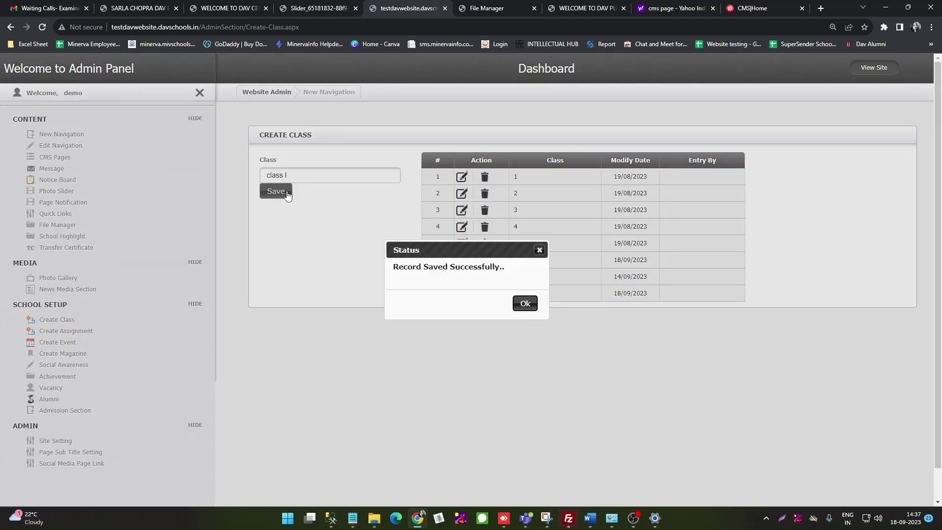
pyautogui.click(526, 307)
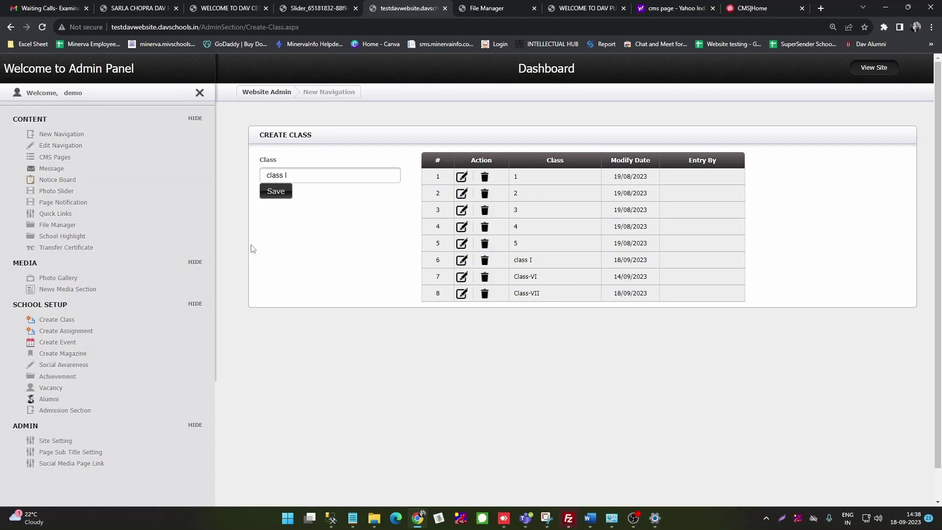
pyautogui.click(67, 249)
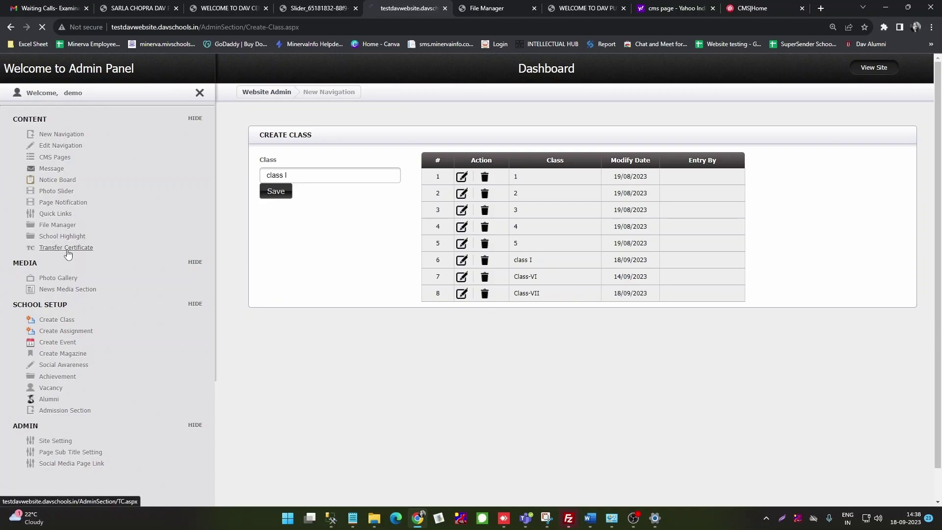